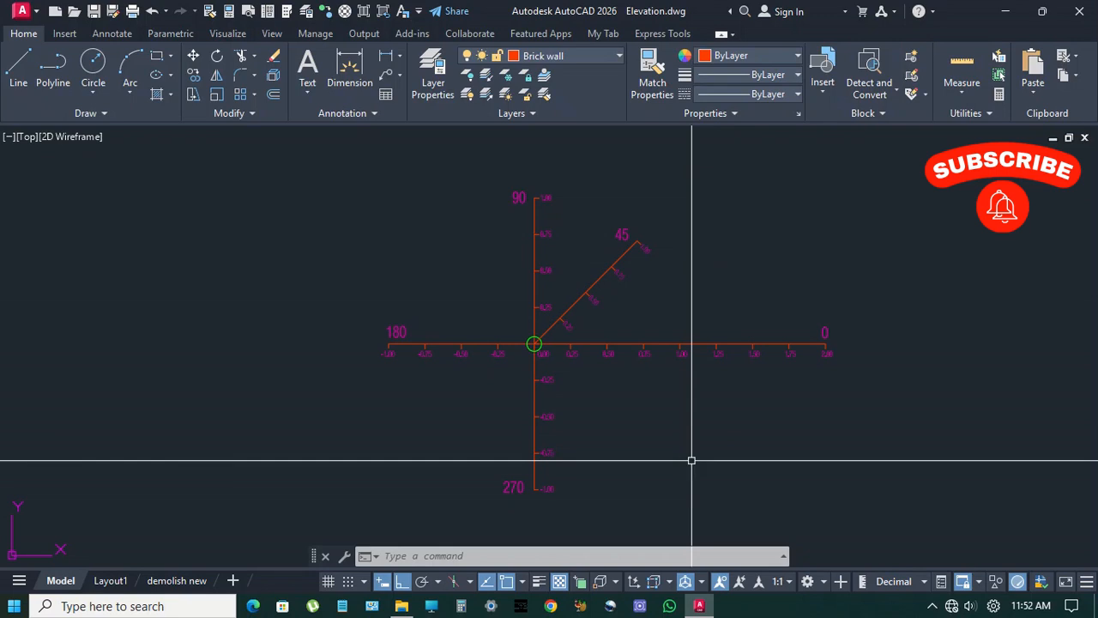
- Open the block with the graduated angle axes in the Block Editor
click(658, 391)
click(611, 343)
right_click(603, 348)
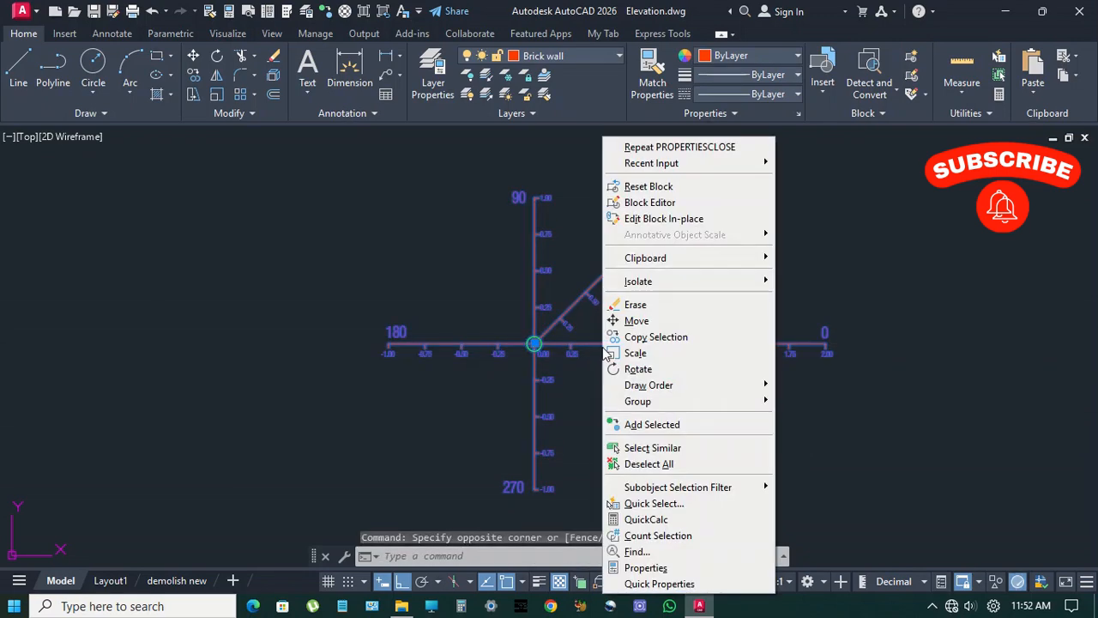
click(649, 203)
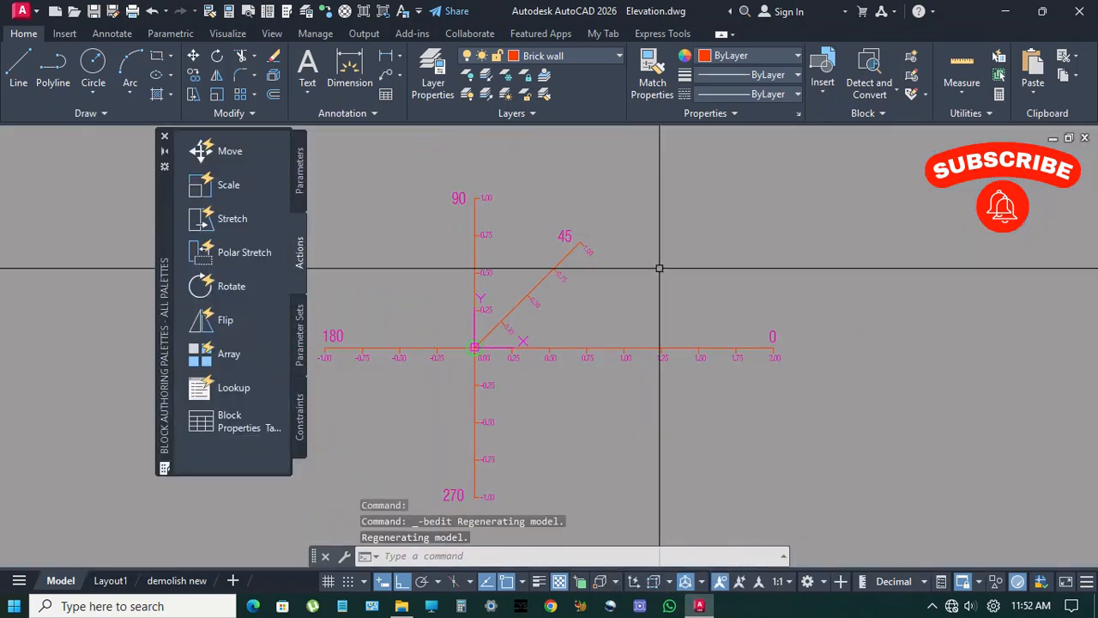
- Add a linear parameter along the horizontal axis from its -1.00 end to the 0.00 origin, with the label above the axis
click(300, 176)
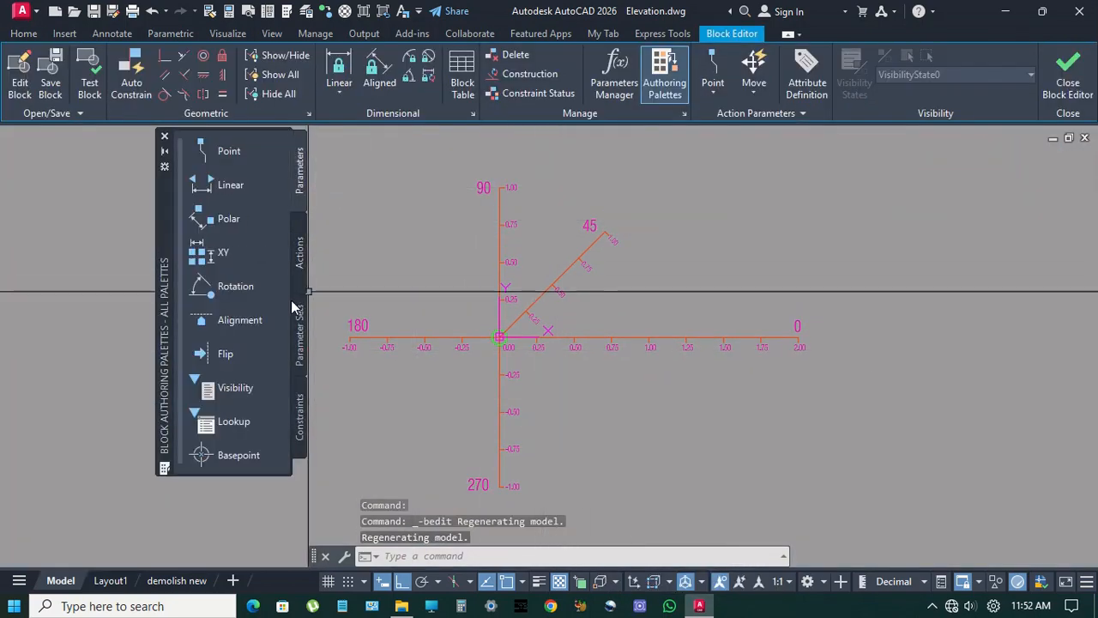
click(233, 186)
scroll(397, 341, up, 4)
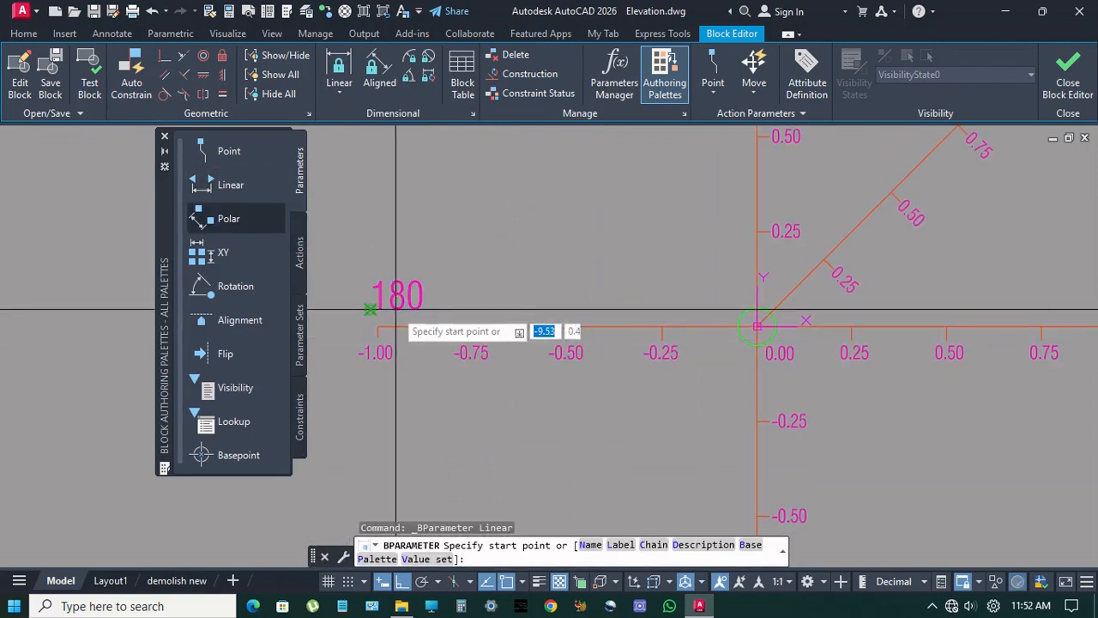
click(379, 326)
scroll(755, 328, up, 2)
click(756, 326)
scroll(751, 328, down, 2)
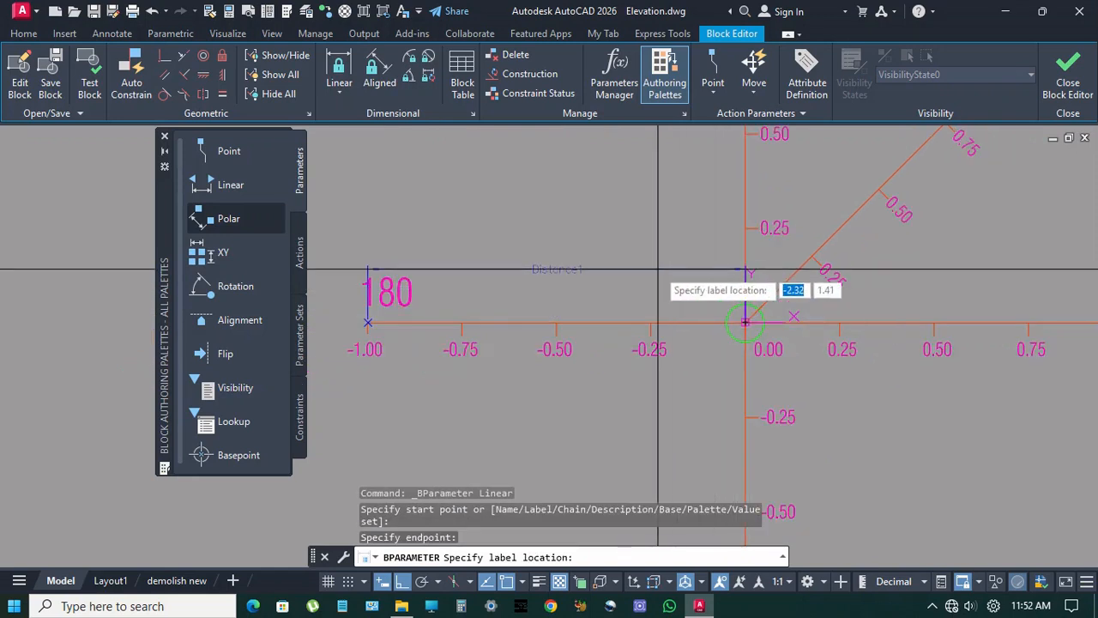
scroll(630, 273, down, 2)
click(631, 272)
- Set the linear parameter's number of grips to 1
click(621, 287)
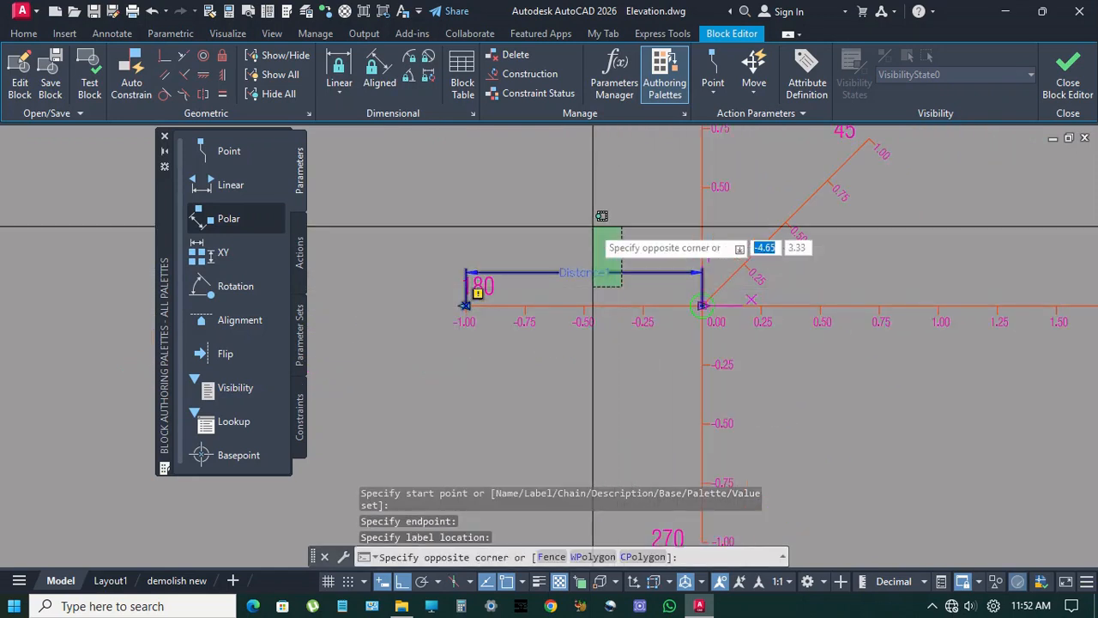
click(591, 248)
key(ctrl+1)
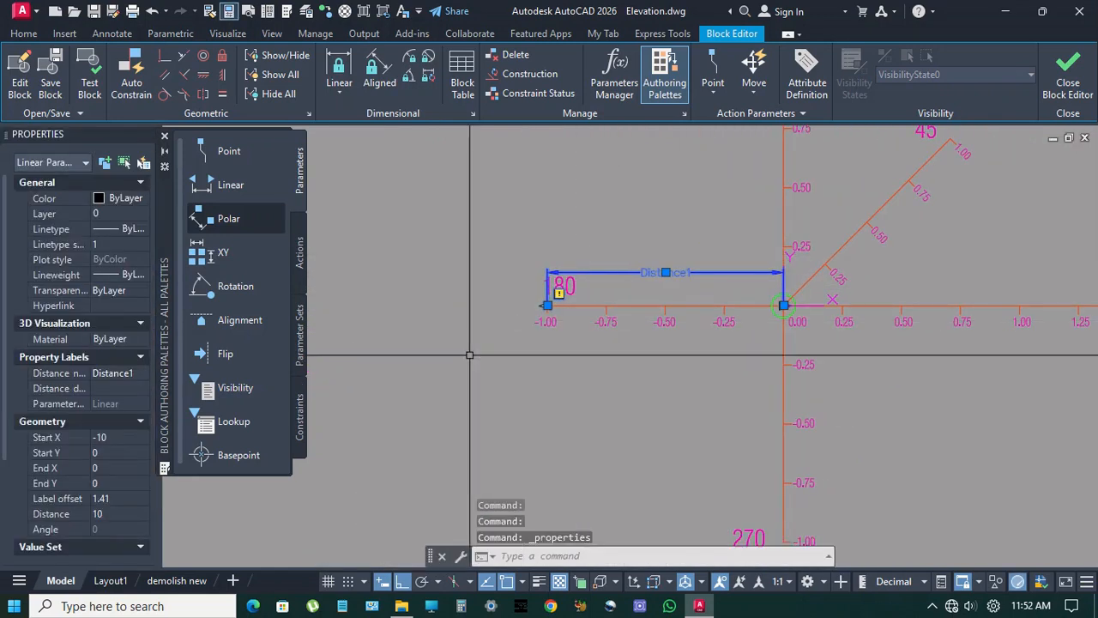
scroll(79, 473, down, 1)
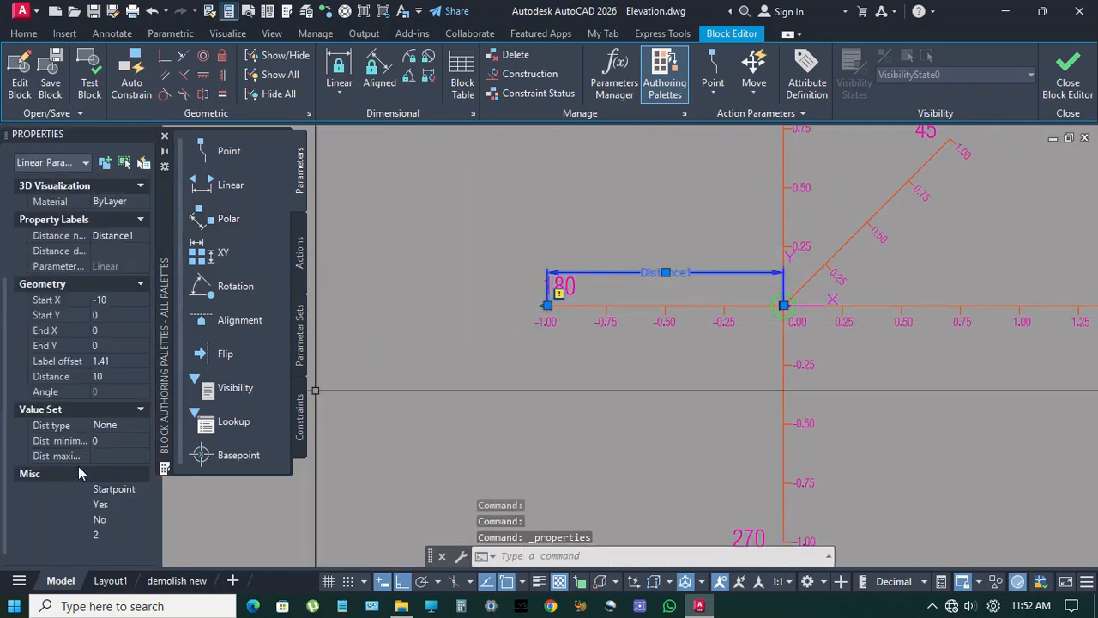
click(122, 538)
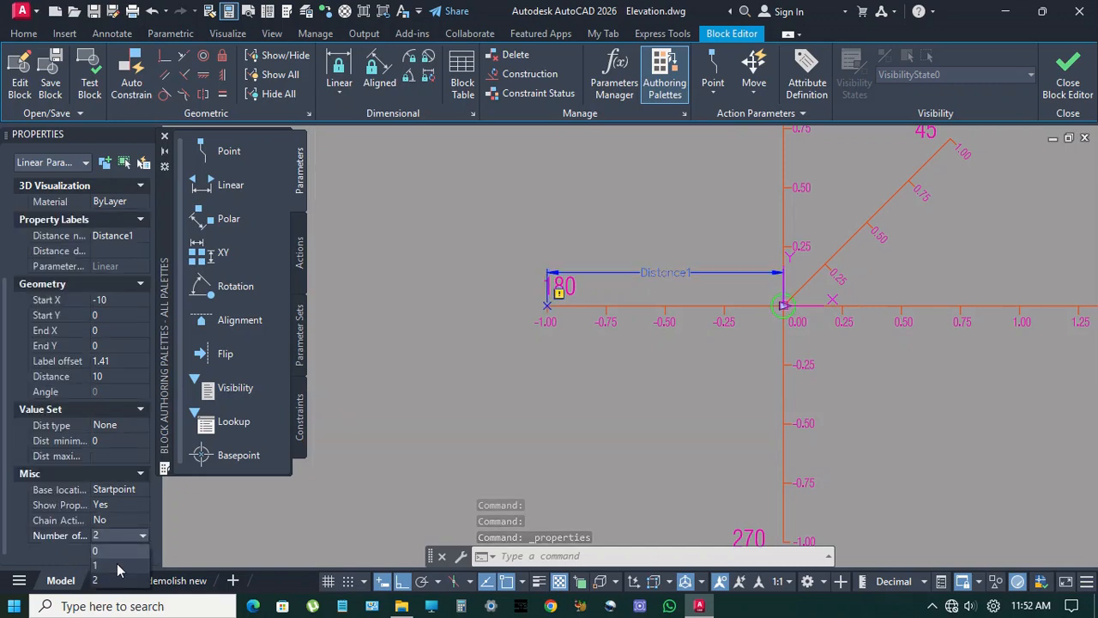
click(118, 567)
key(Escape)
- Add a Move action to the linear parameter, tied to its endpoint at the origin, with the green circle as the selection set
scroll(581, 421, down, 2)
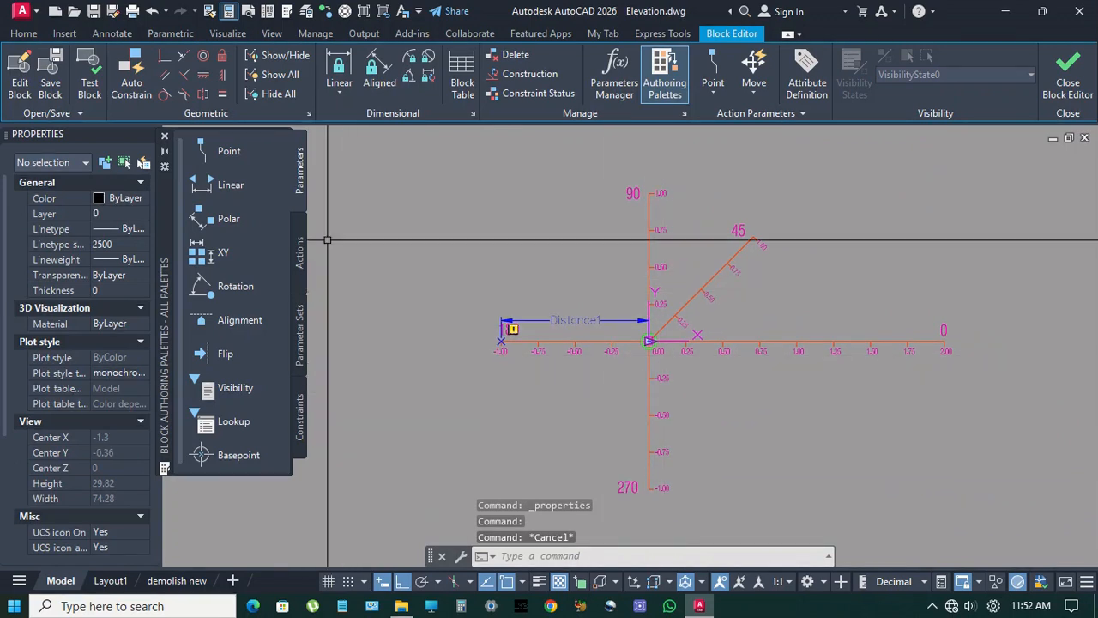
click(300, 252)
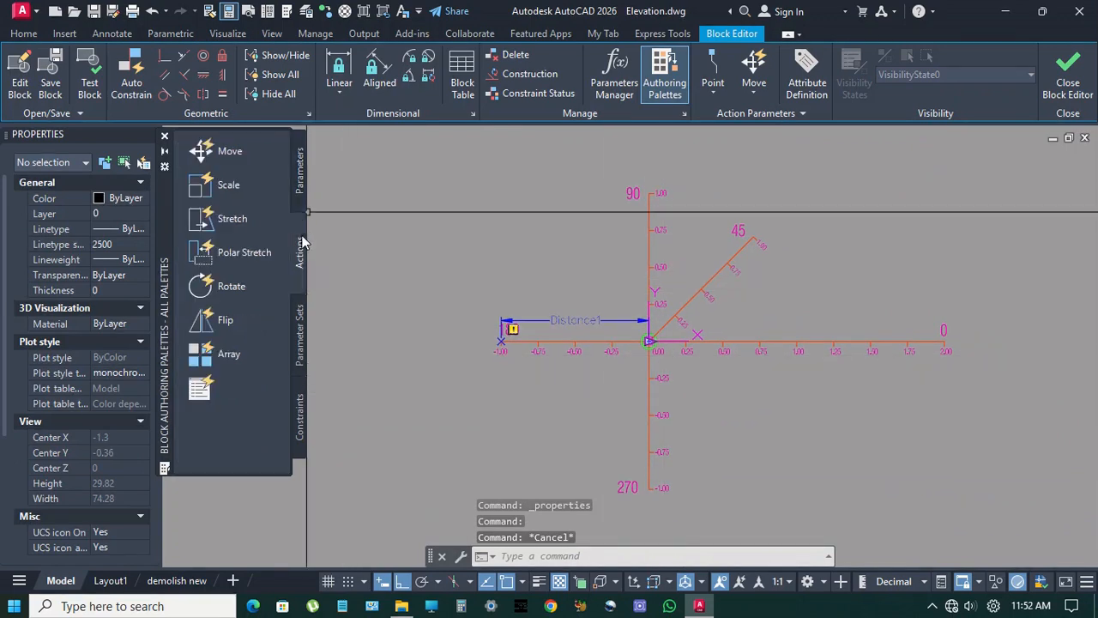
click(204, 153)
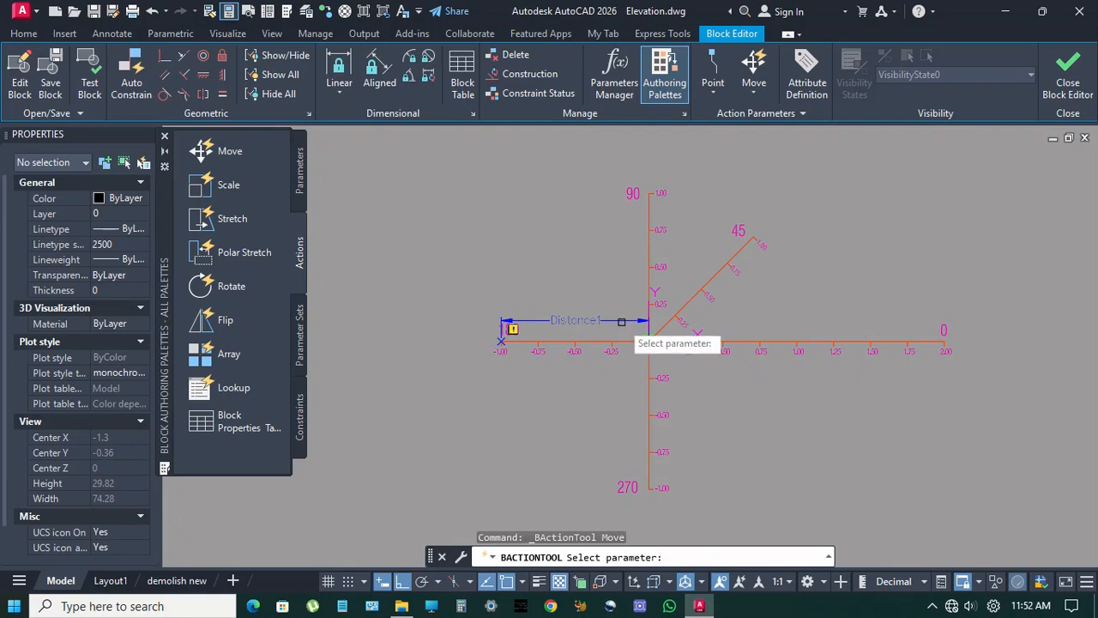
click(622, 320)
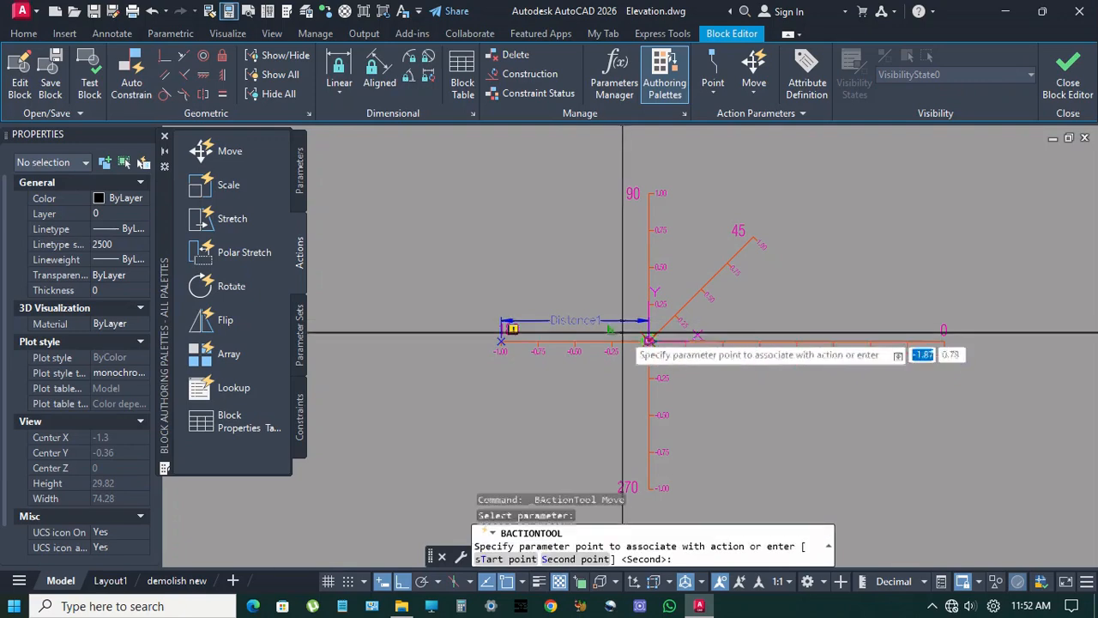
scroll(644, 343, up, 2)
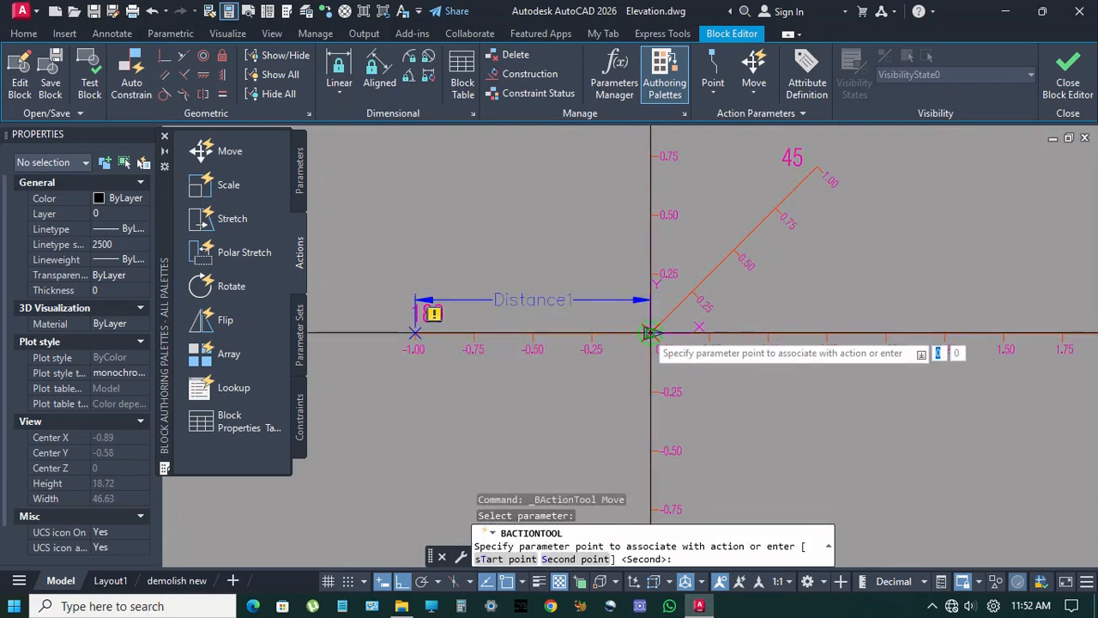
scroll(652, 332, up, 4)
click(654, 333)
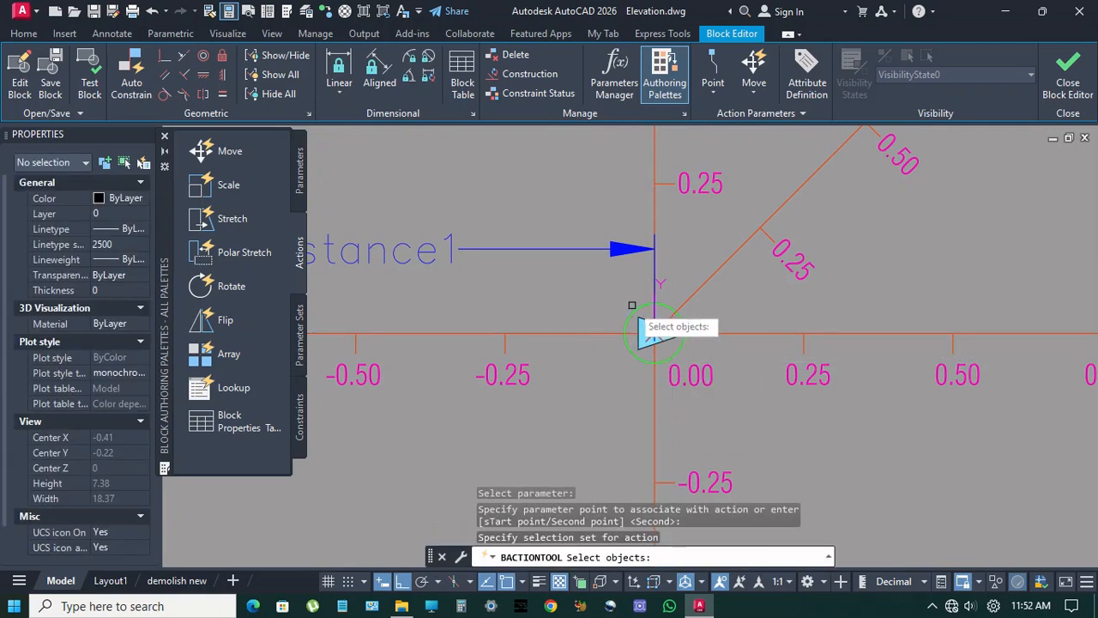
click(629, 341)
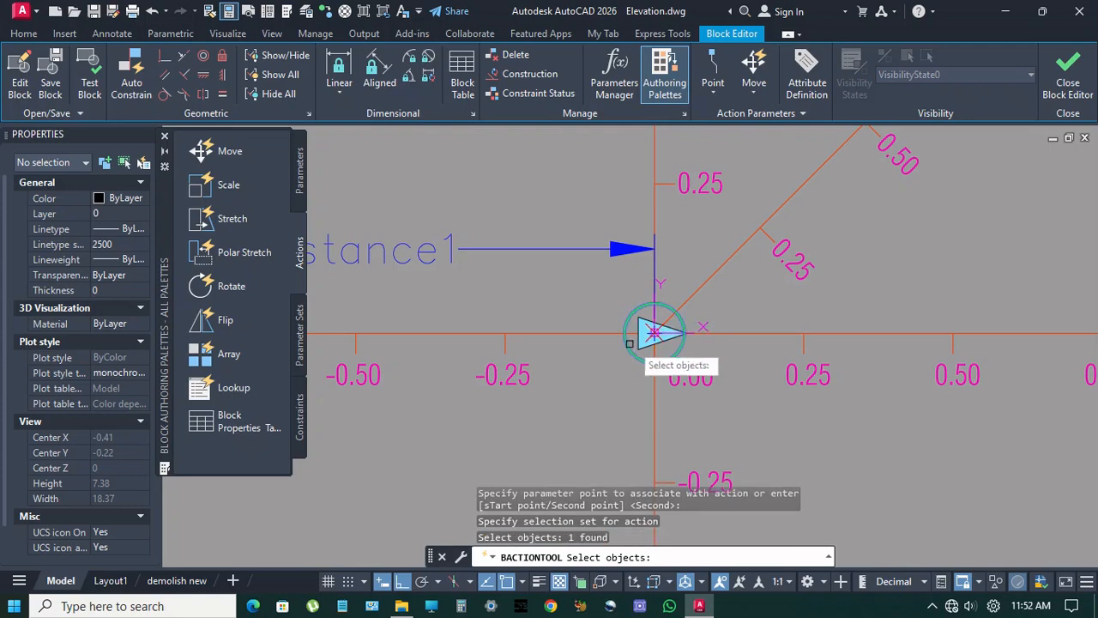
key(Return)
scroll(580, 413, down, 6)
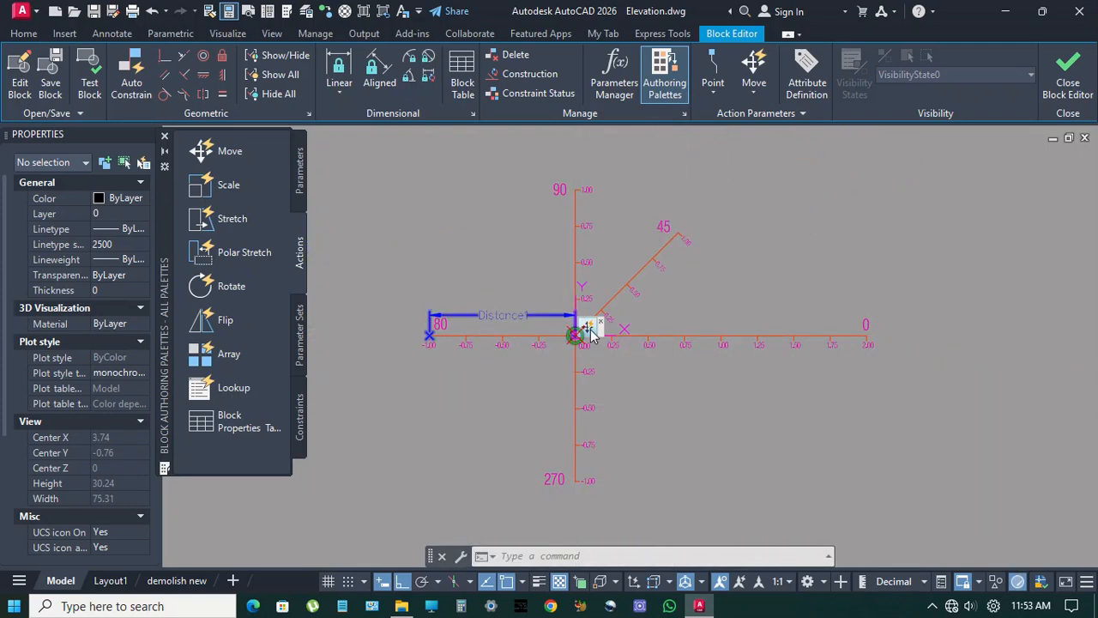
click(591, 333)
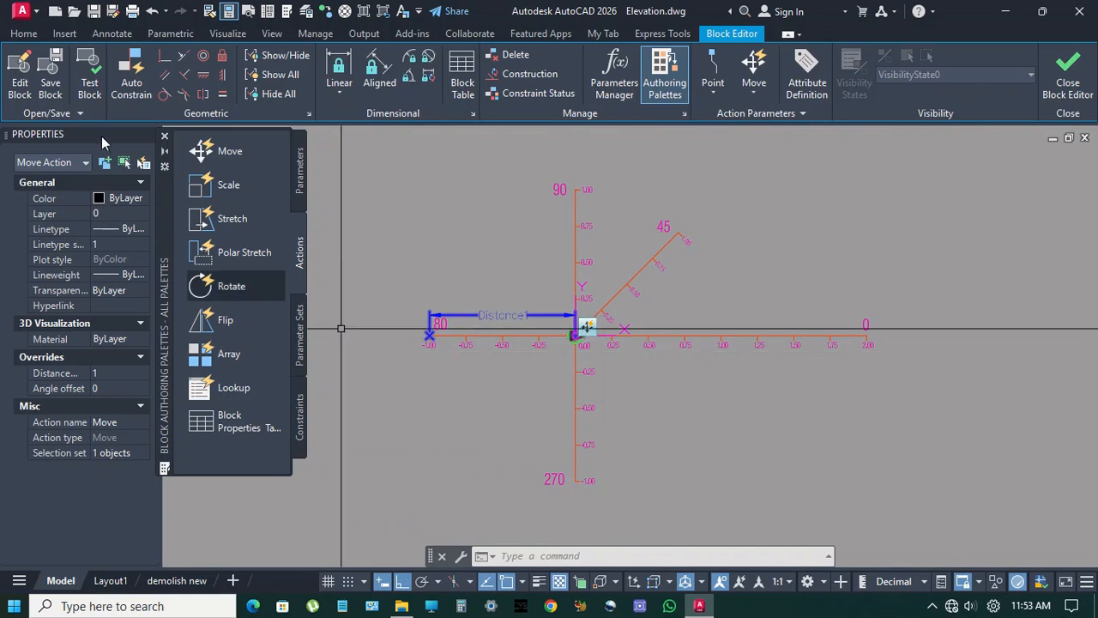
- Test the block by moving the circle's grip from the origin to the 1.00 mark on the horizontal axis
click(91, 79)
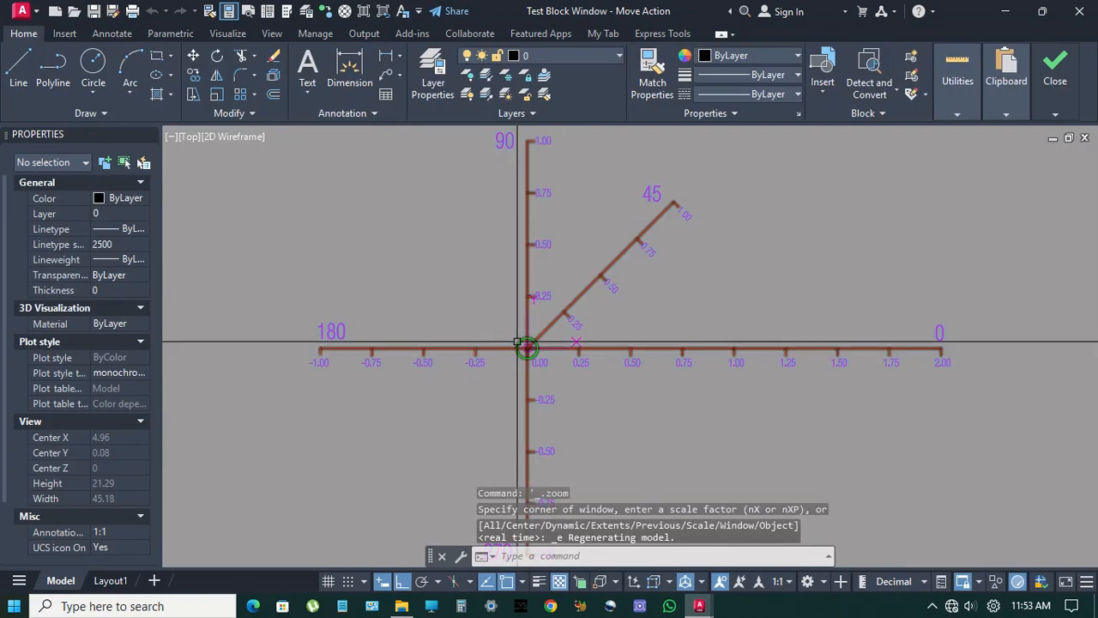
click(525, 345)
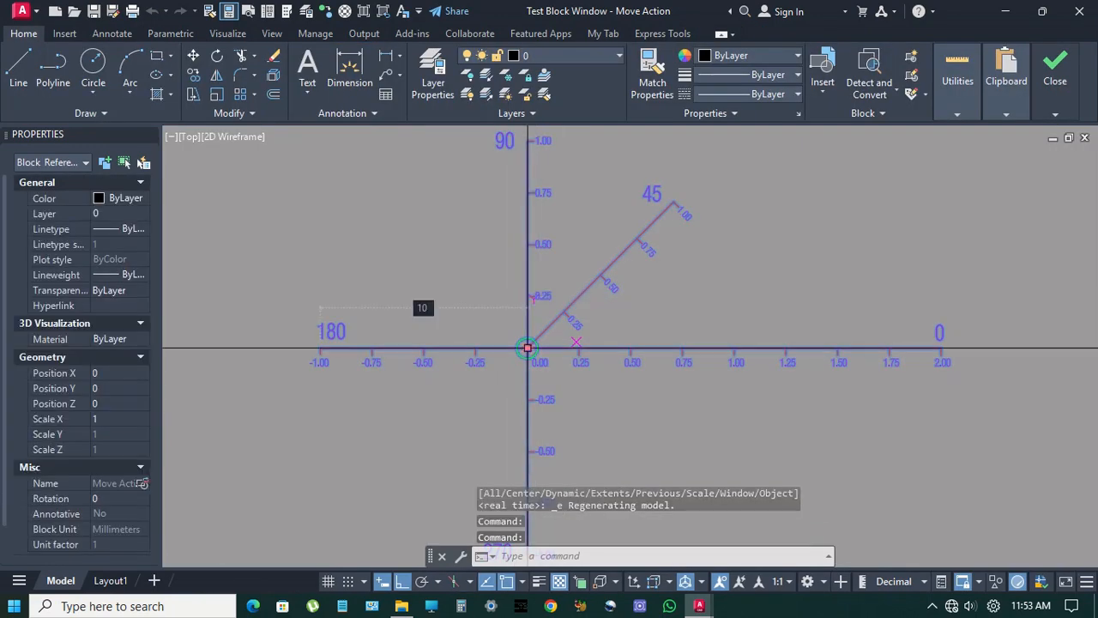
click(526, 348)
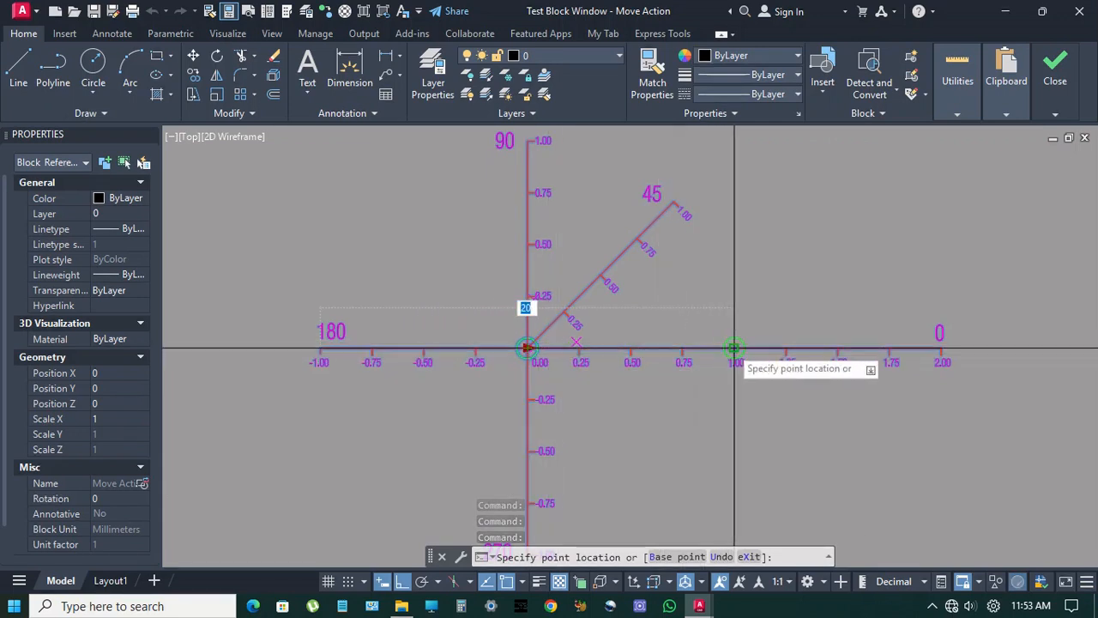
click(734, 348)
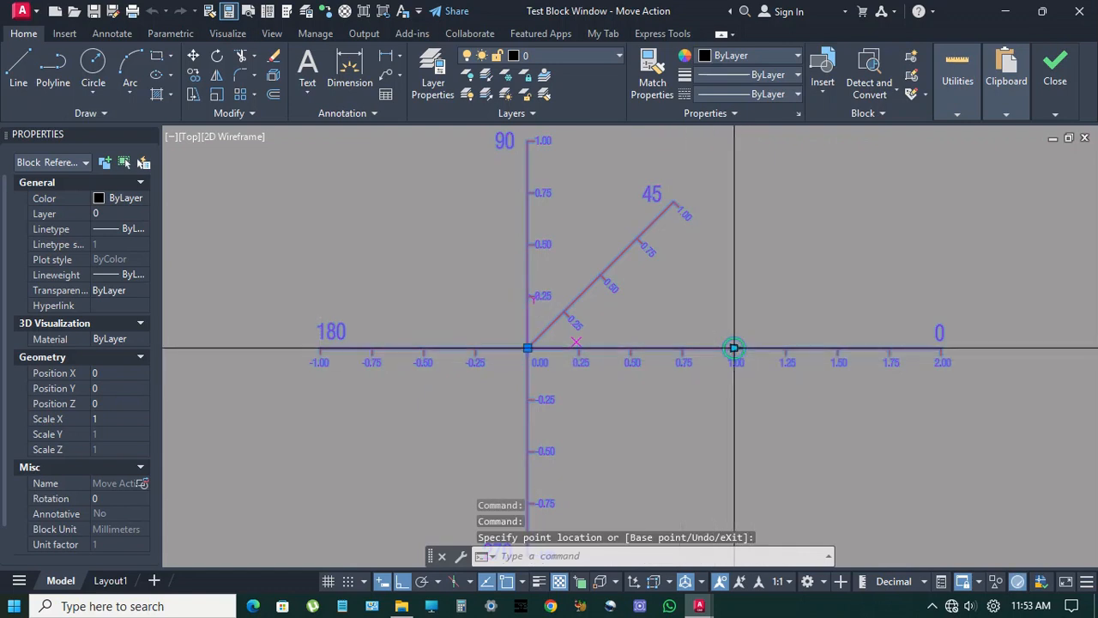
- Move the circle's grip to the 2.00 mark, then to 1.50, and back to 1.00 on the horizontal axis
click(735, 348)
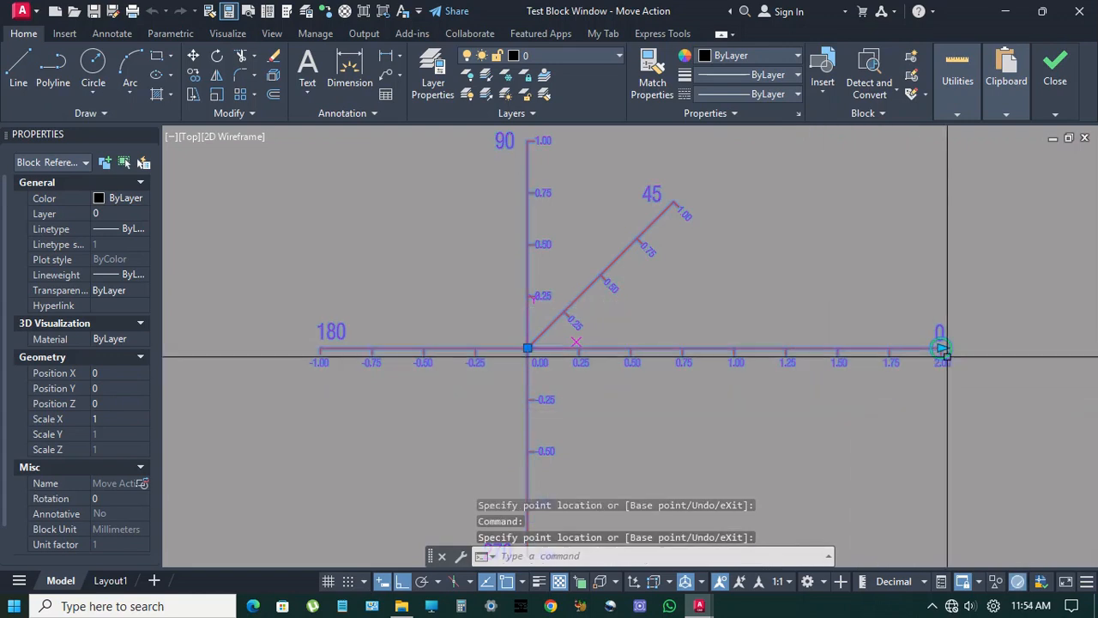
click(838, 348)
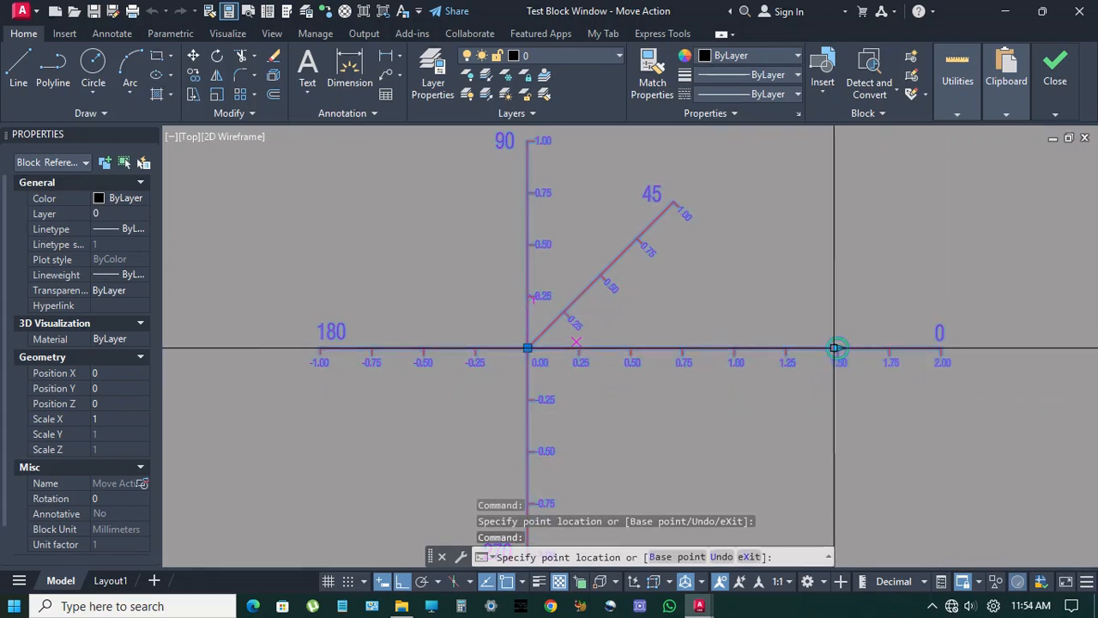
click(838, 348)
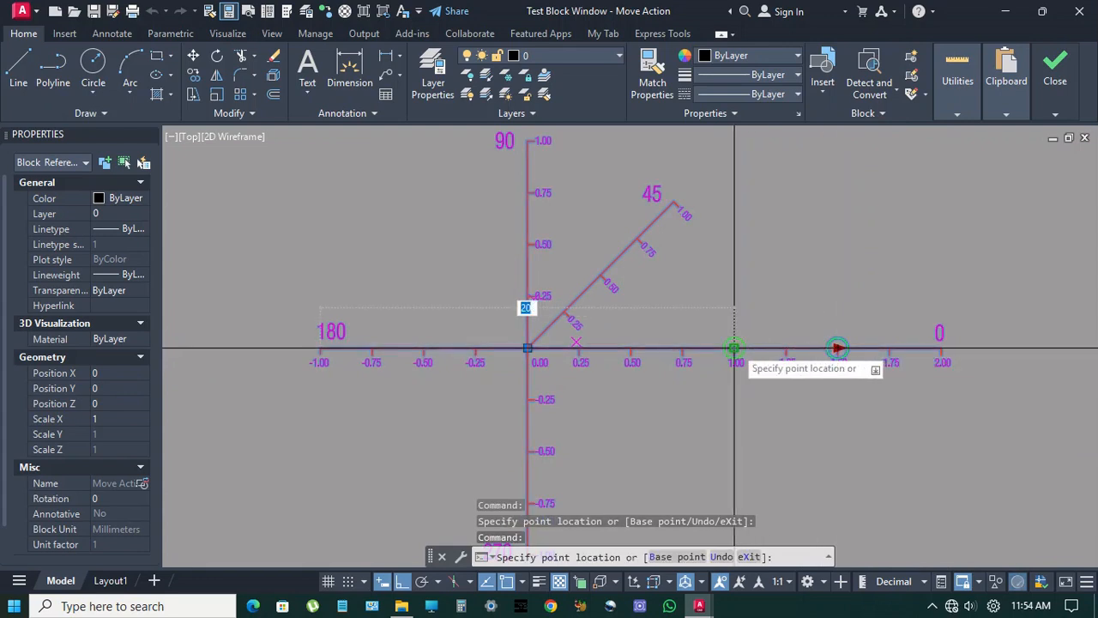
click(765, 348)
- Reset the tested block and close the block test to return to the Block Editor
right_click(771, 344)
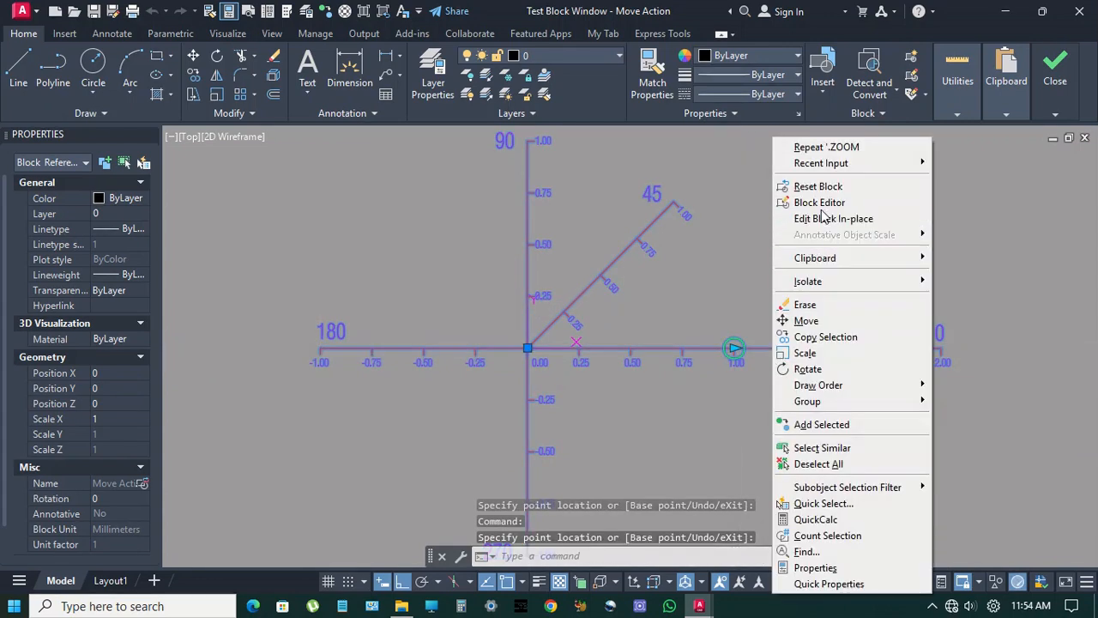
click(821, 184)
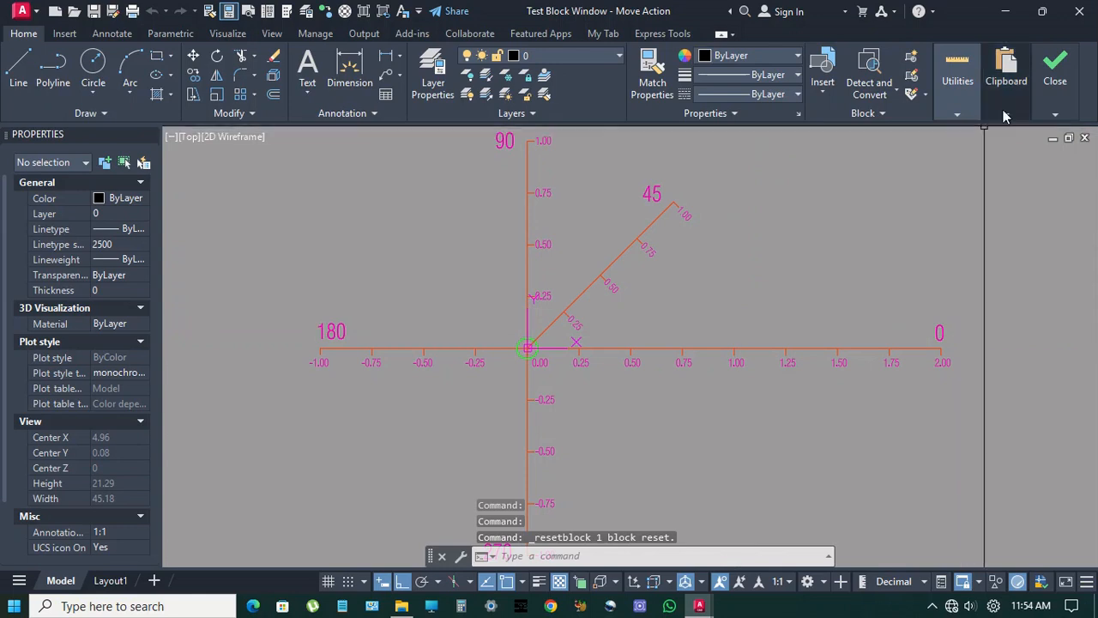
mouse_move(1052, 95)
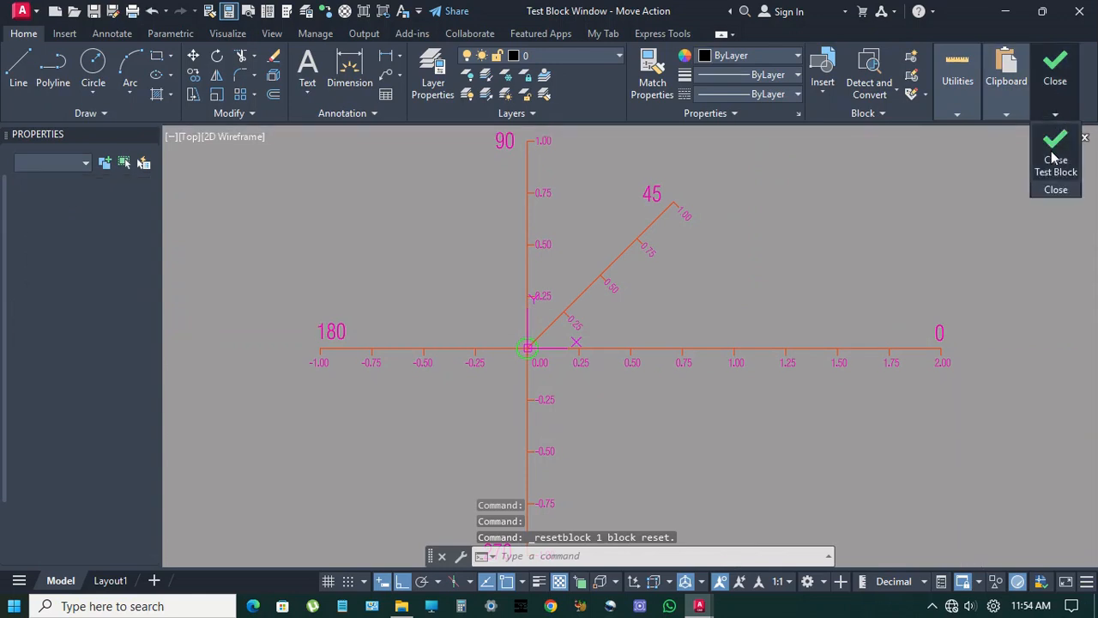
click(1054, 161)
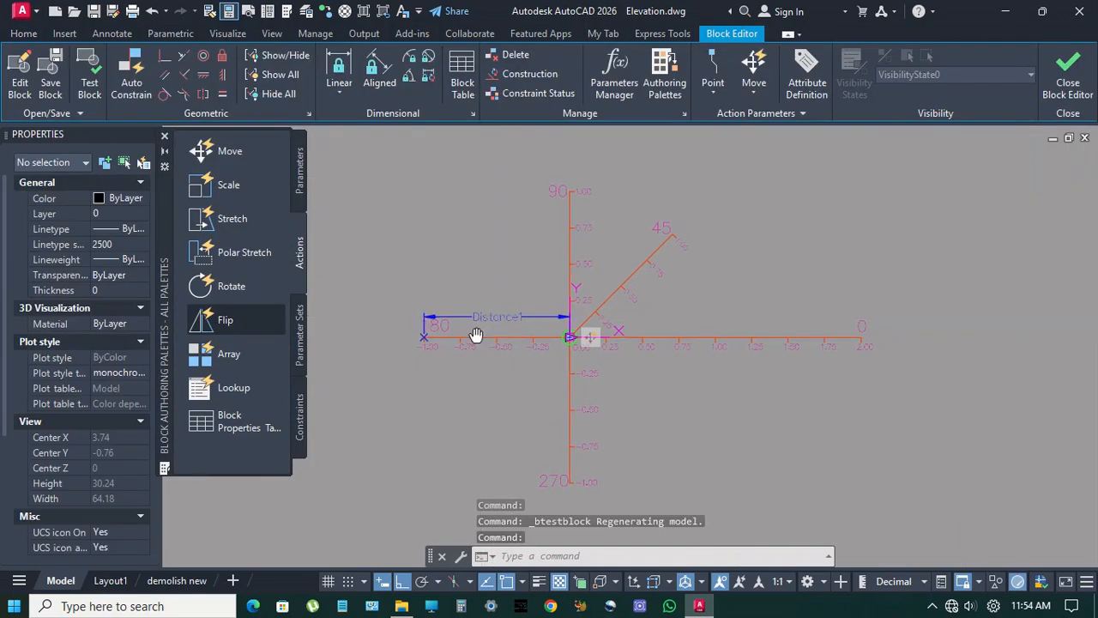
- Set the Move action's distance multiplier to 2
click(591, 339)
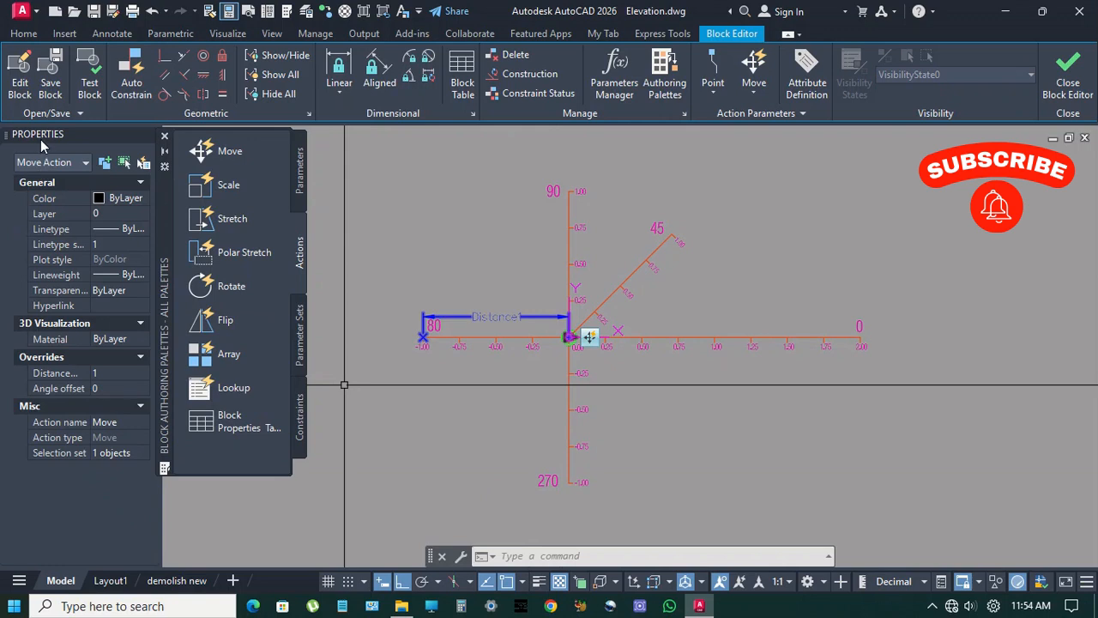
click(112, 375)
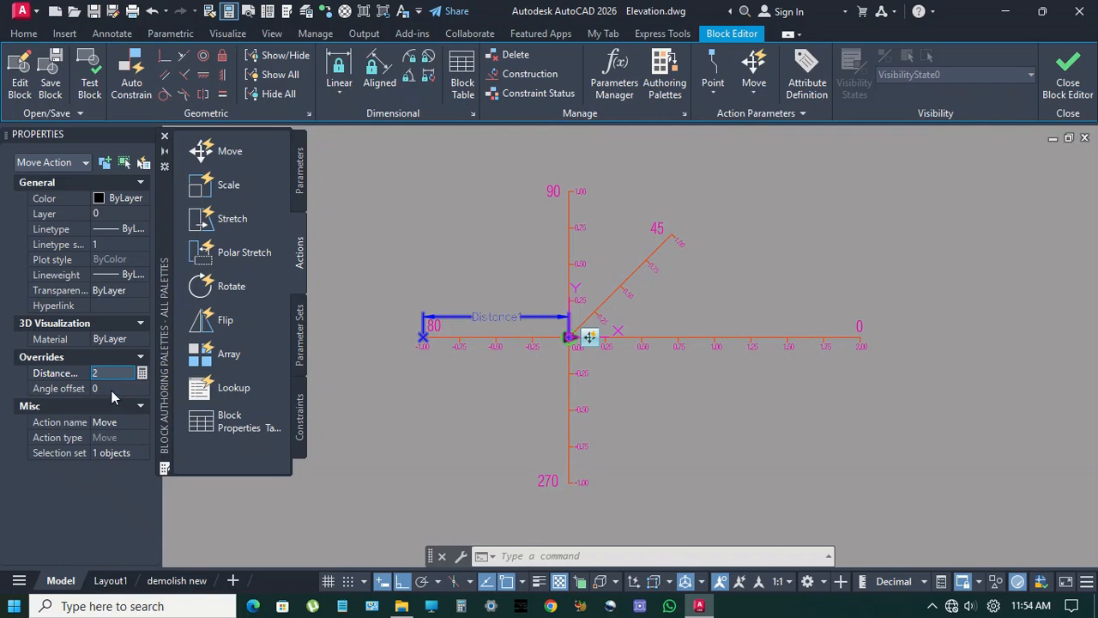
key(Return)
key(Escape)
key(Escape)
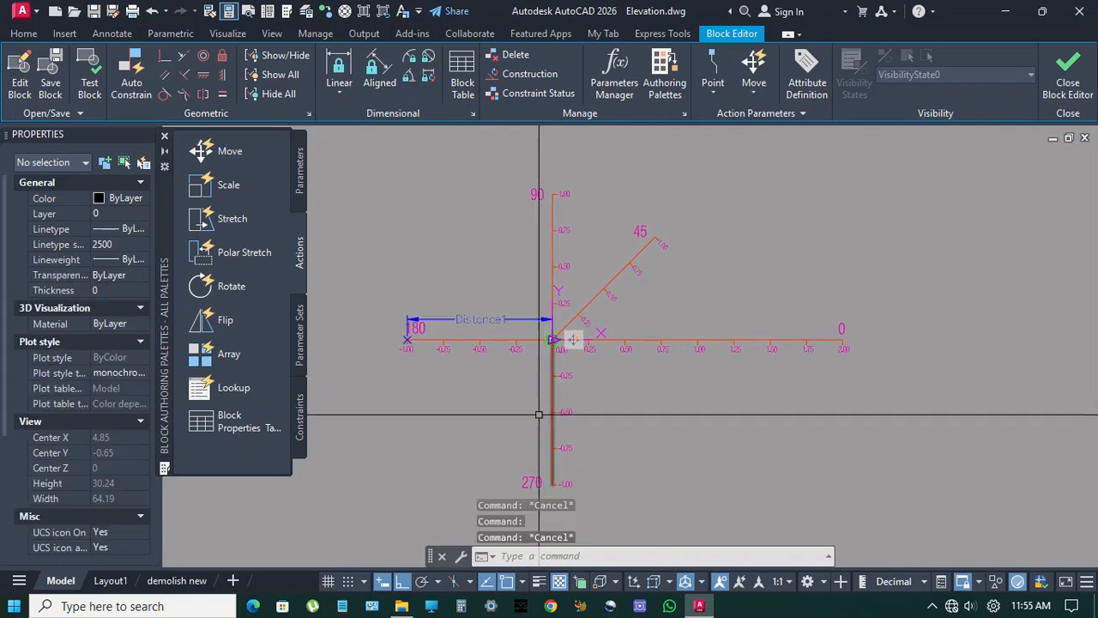
- Test the block by moving the circle's grip from the origin to the 1.00 mark, then back to the 0.50 mark on the horizontal axis
click(90, 83)
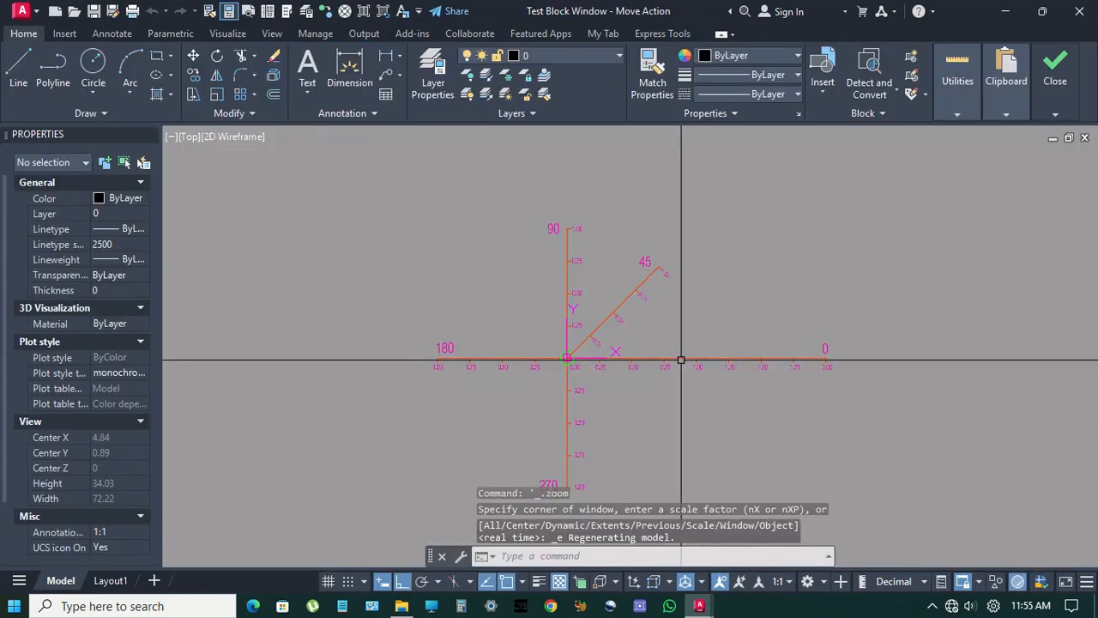
scroll(575, 371, up, 2)
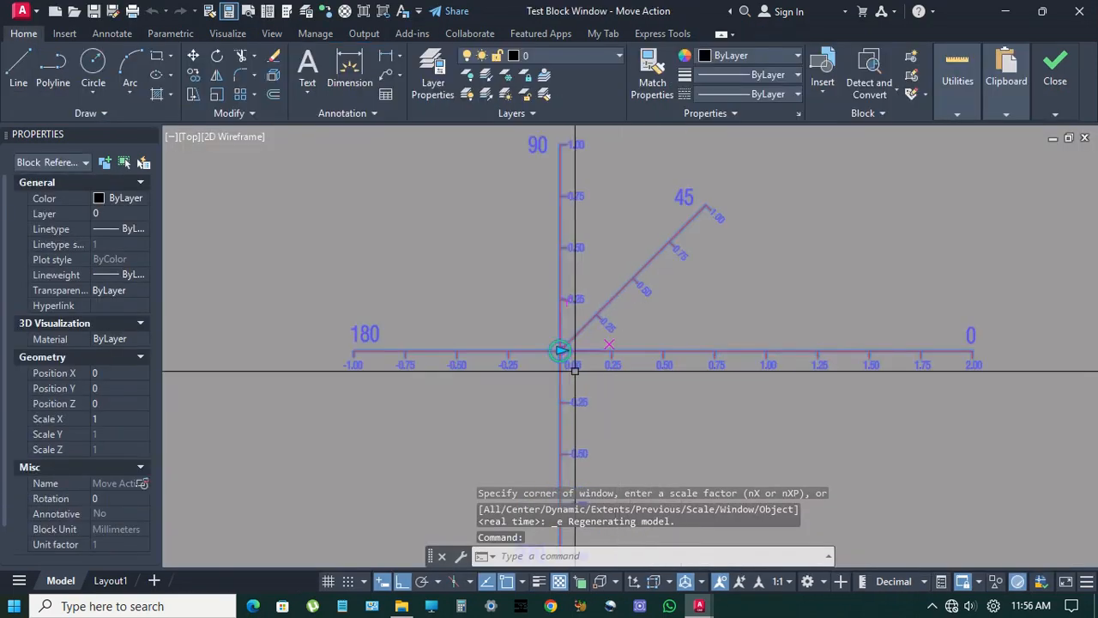
click(559, 350)
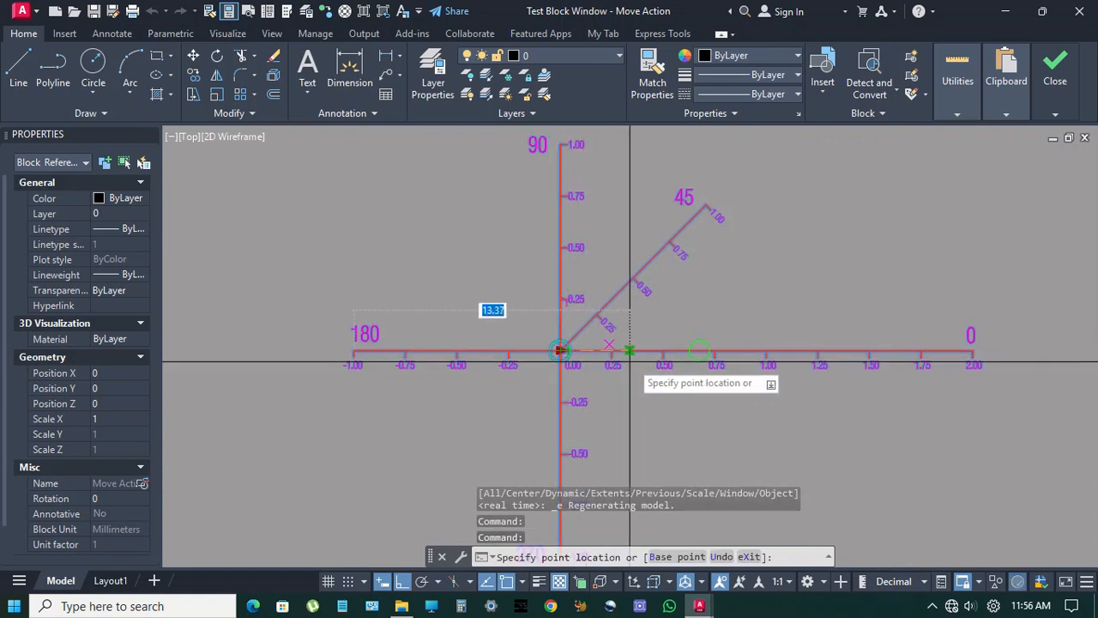
click(766, 350)
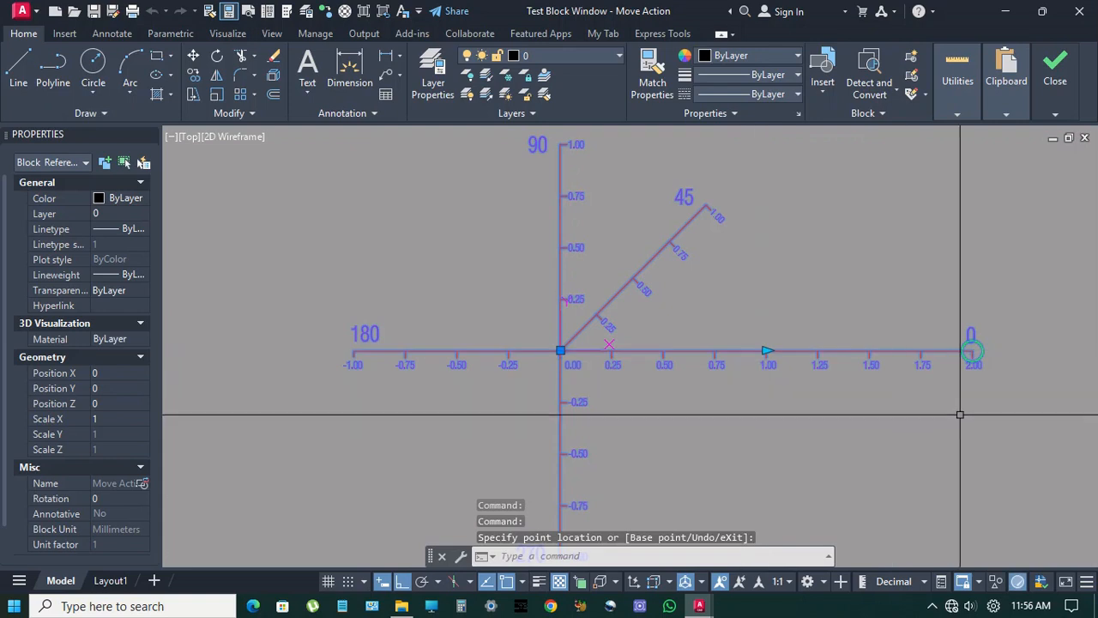
middle_drag(940, 411, 926, 411)
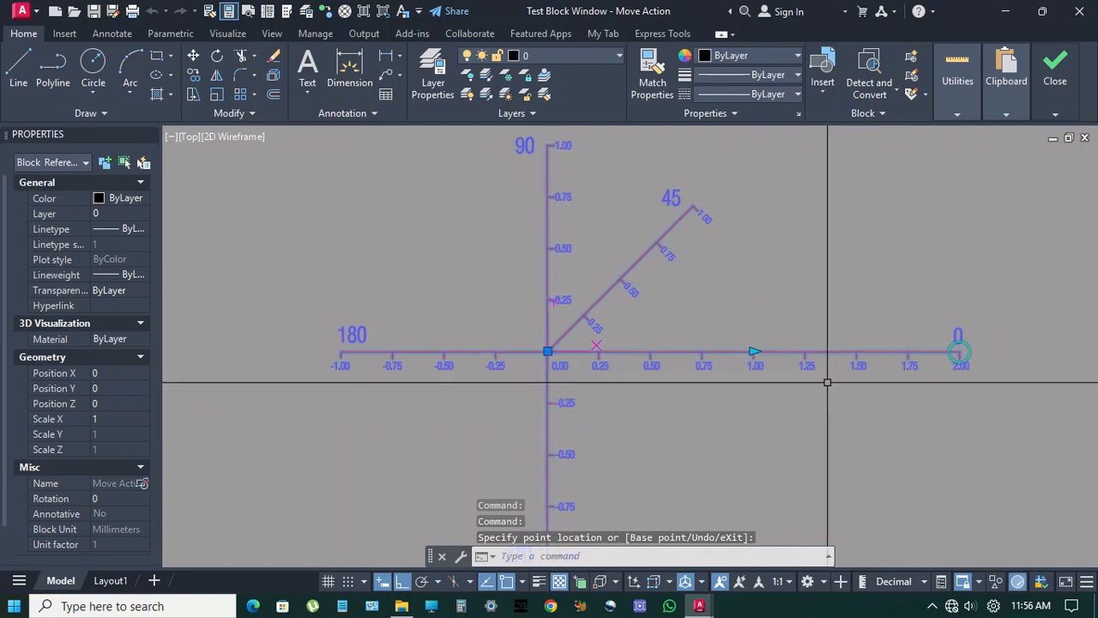
key(Escape)
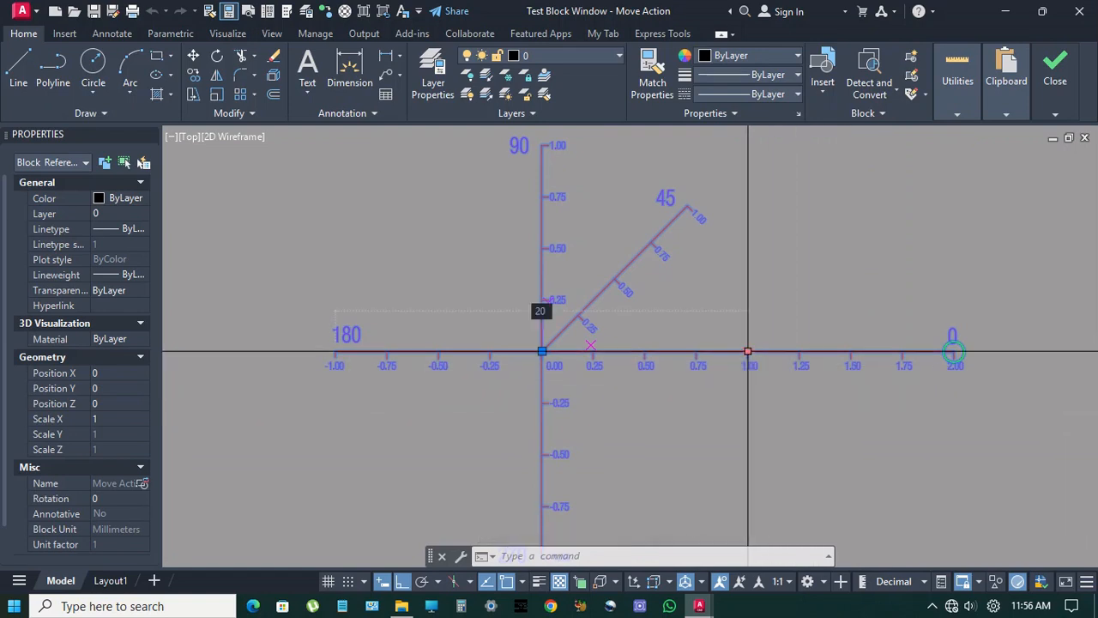
click(748, 351)
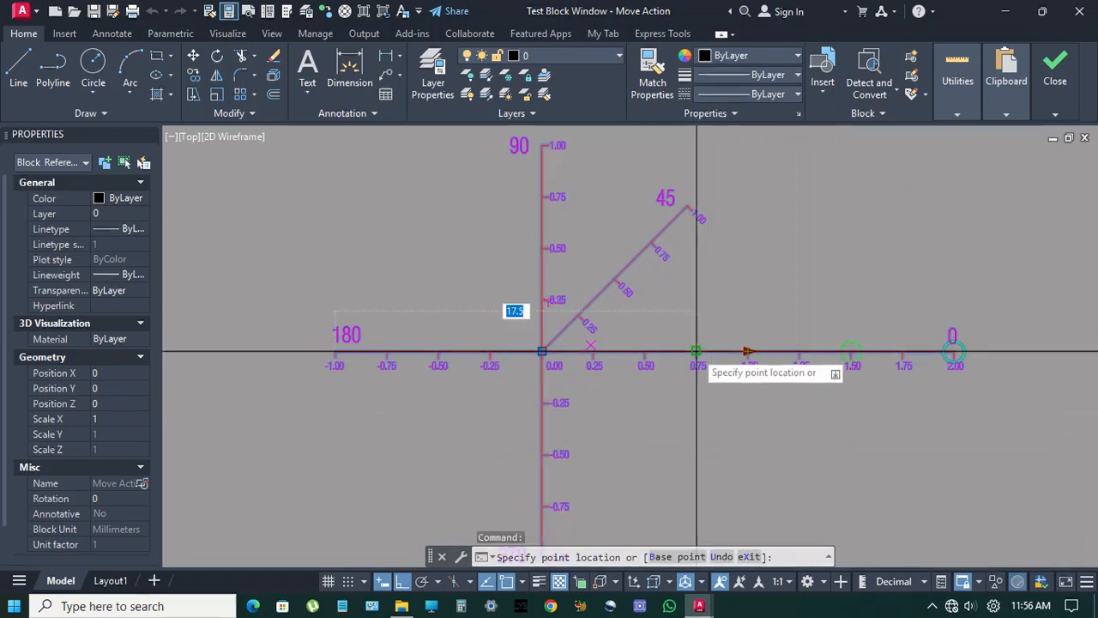
click(646, 351)
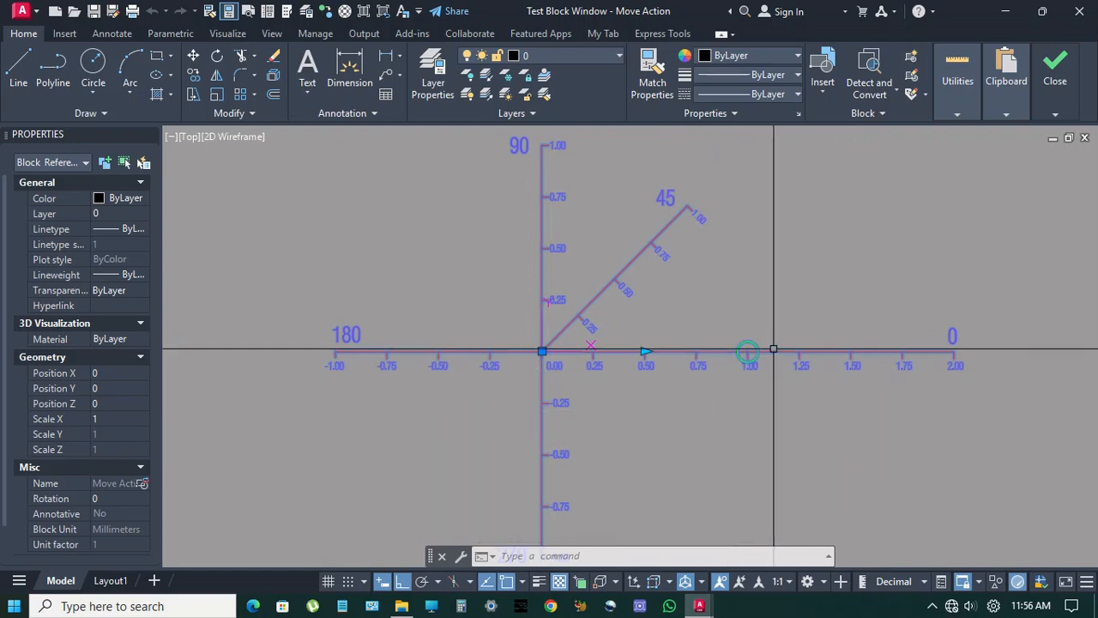
- Reset the tested block and close the block test to return to the Block Editor
right_click(782, 359)
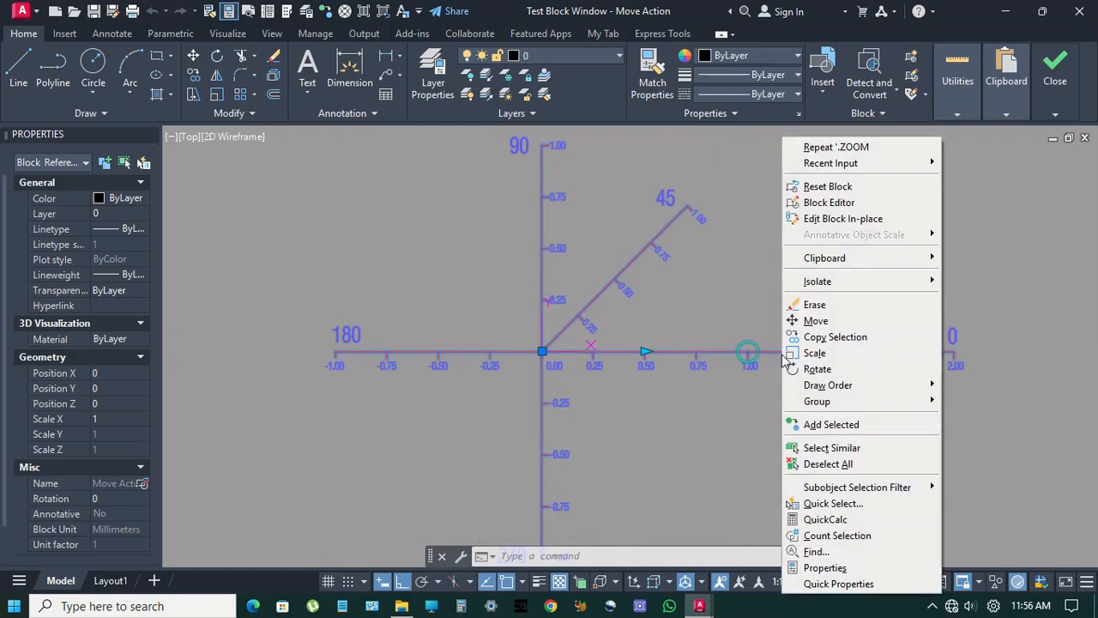
click(828, 186)
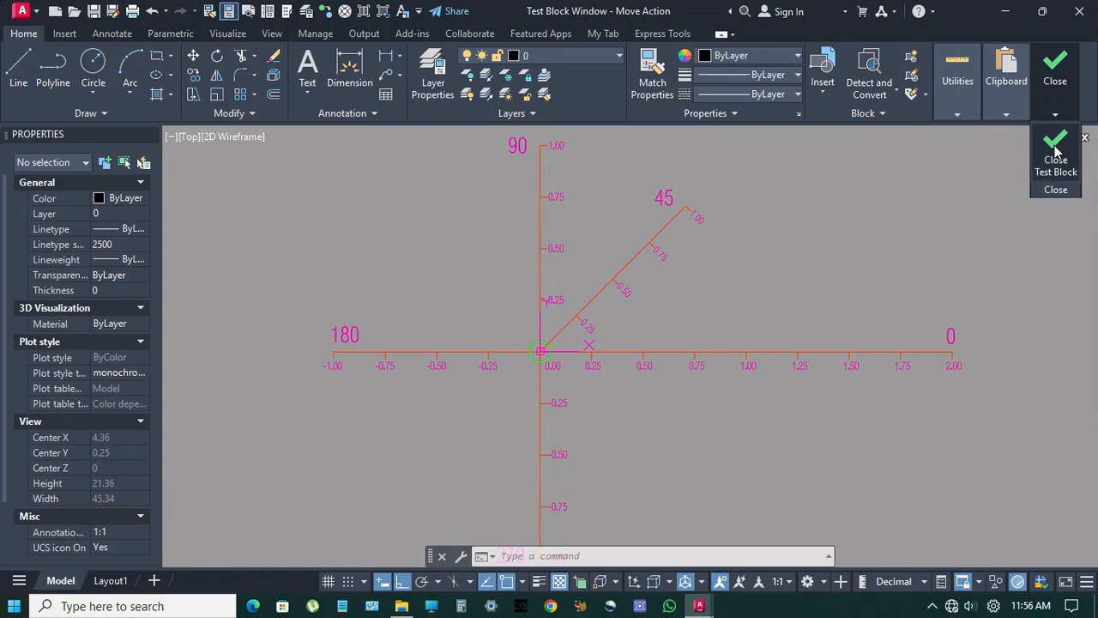
click(1056, 151)
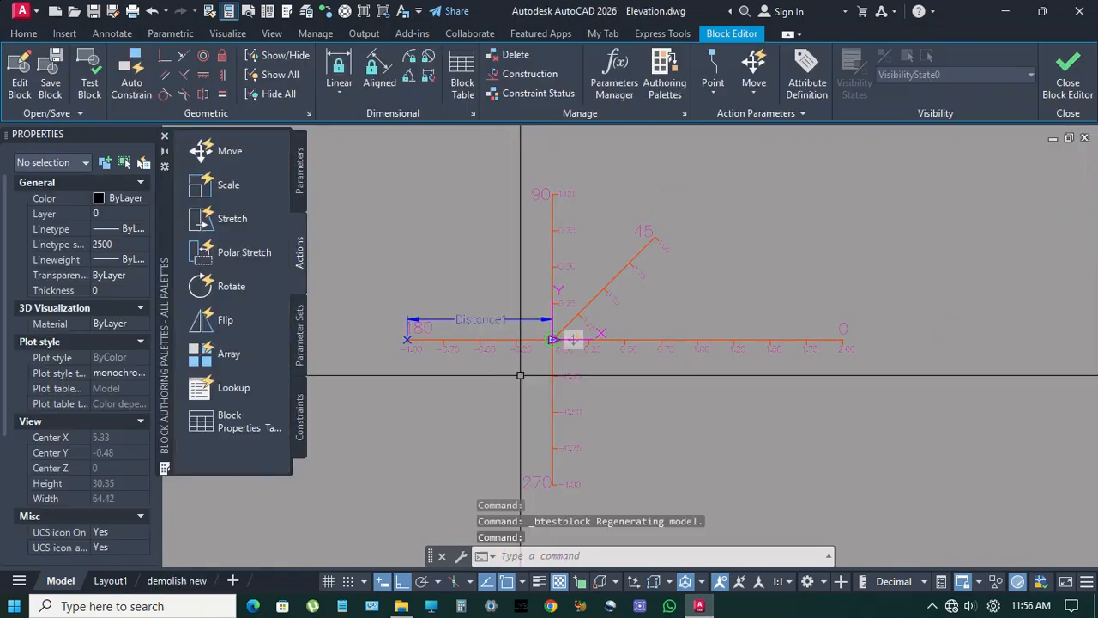
- Set the Move action's distance multiplier to -1
click(574, 340)
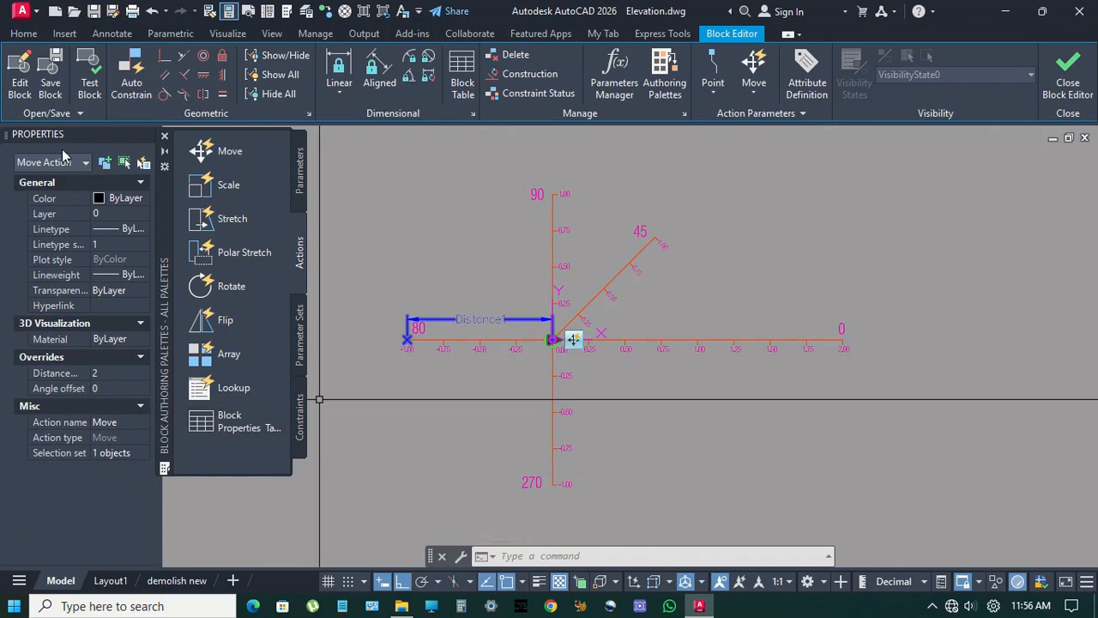
click(109, 374)
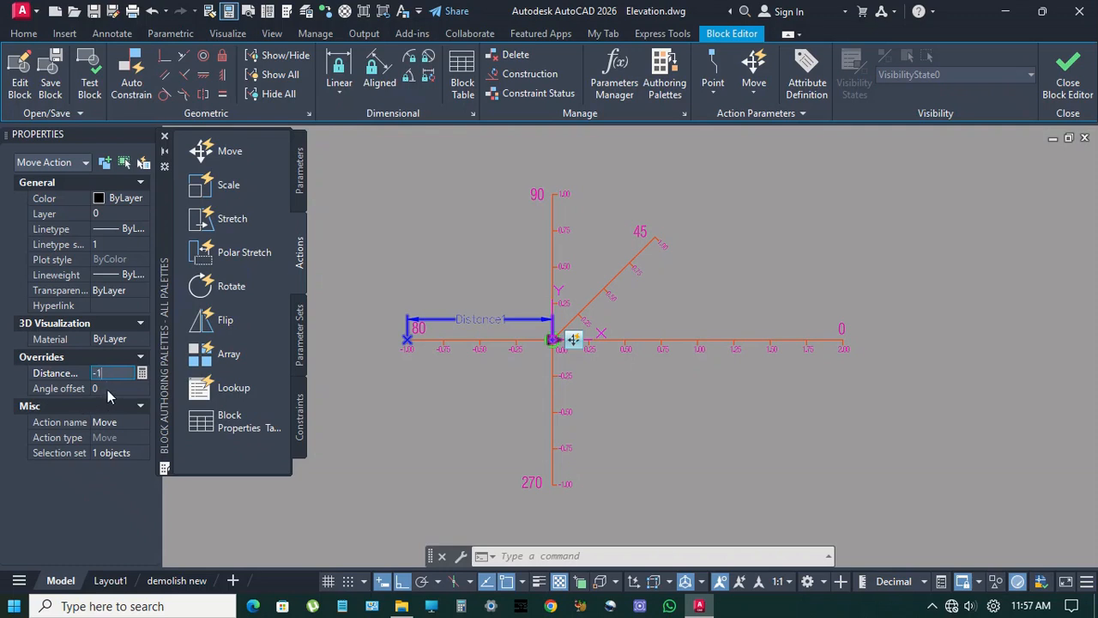
key(Escape)
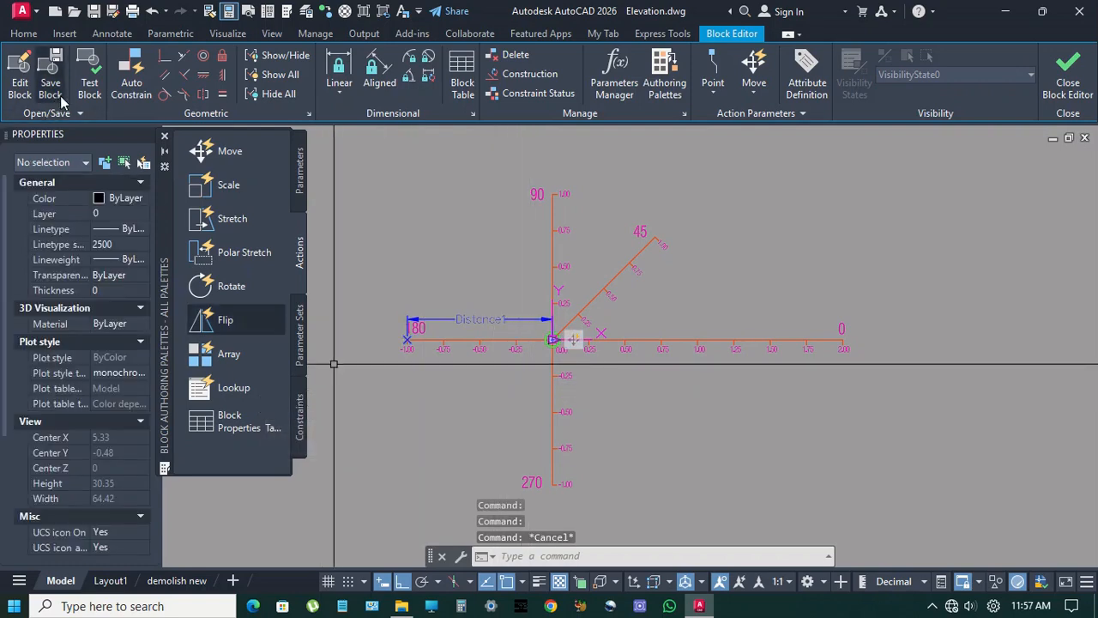
- Run a block test and move the circle's grip from the origin to the 1.00 mark on the horizontal axis
click(89, 75)
middle_click(549, 328)
middle_click(549, 328)
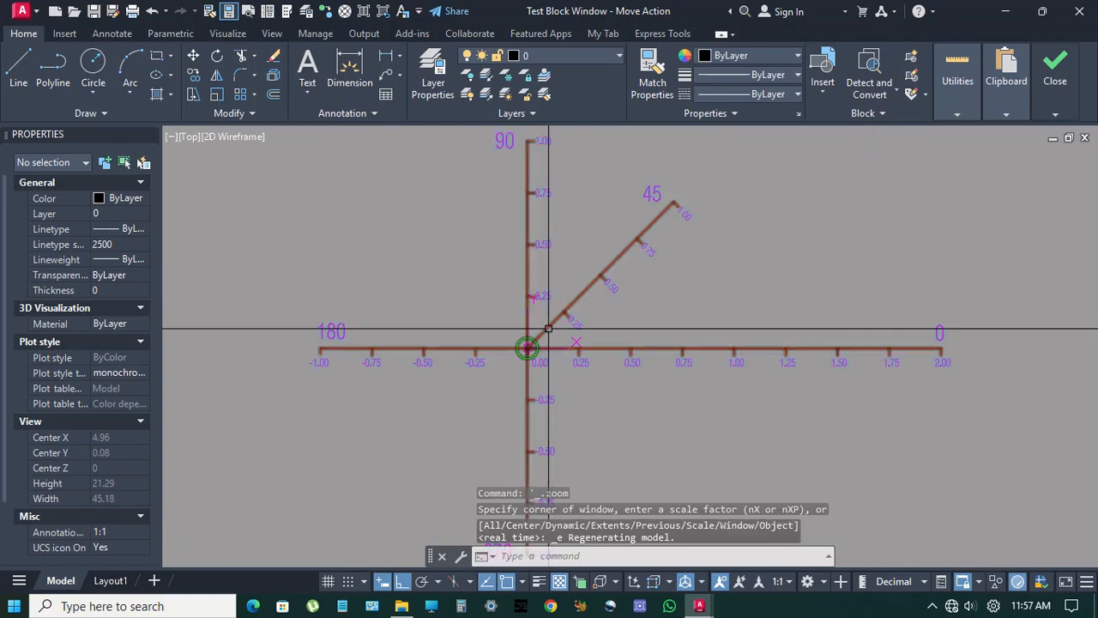
click(528, 347)
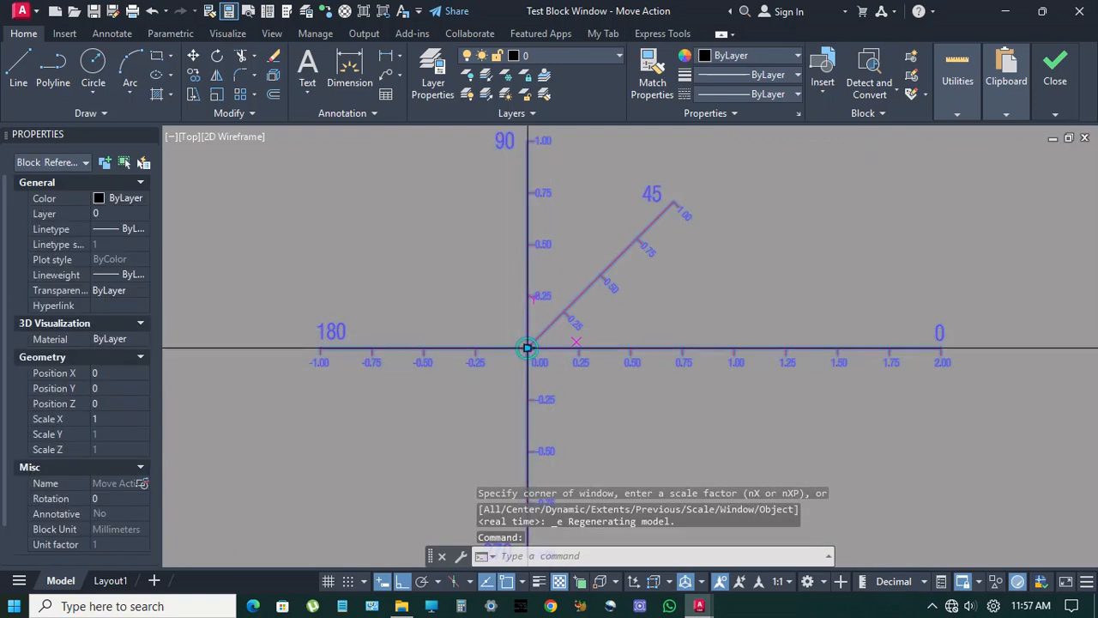
click(527, 348)
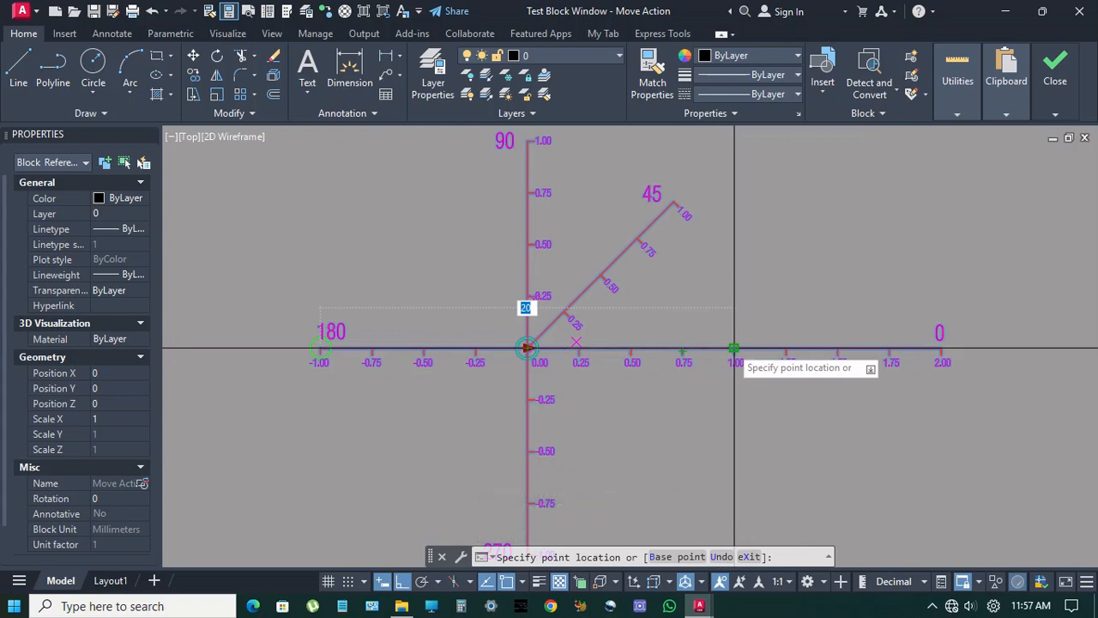
key(Escape)
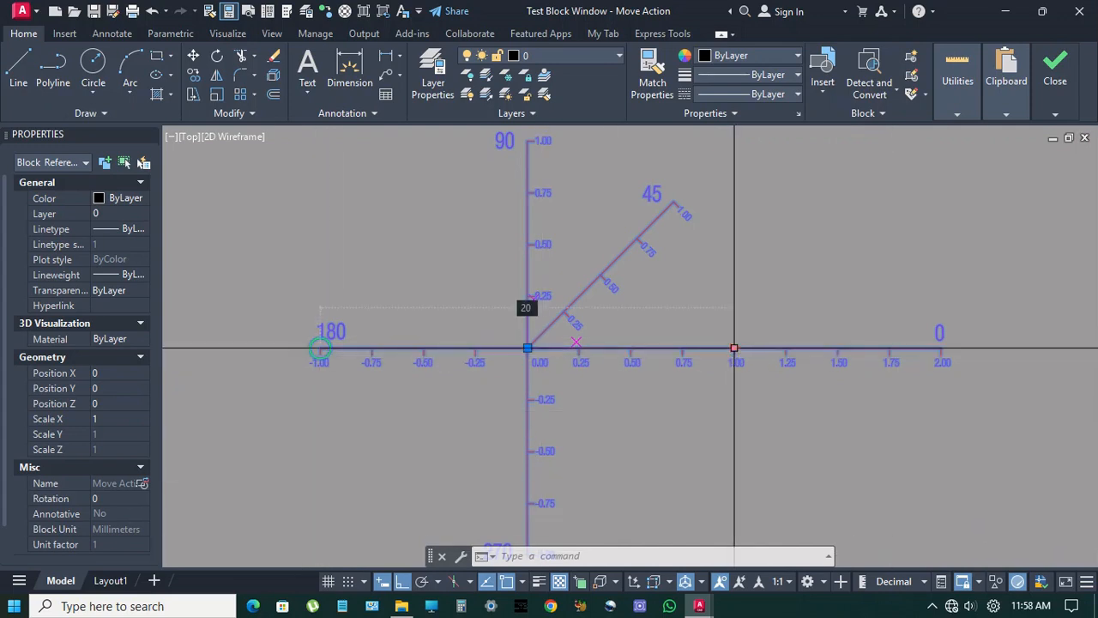
- Move the circle's grip from the 1.00 mark back to the 0.50 mark on the horizontal axis and close the block test
click(734, 349)
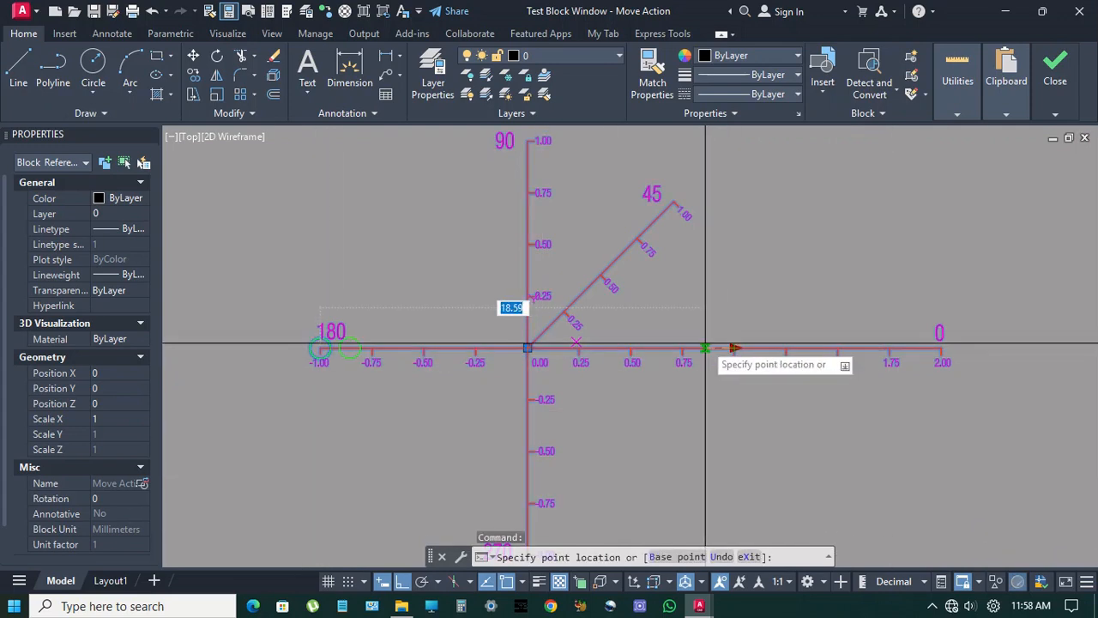
click(632, 348)
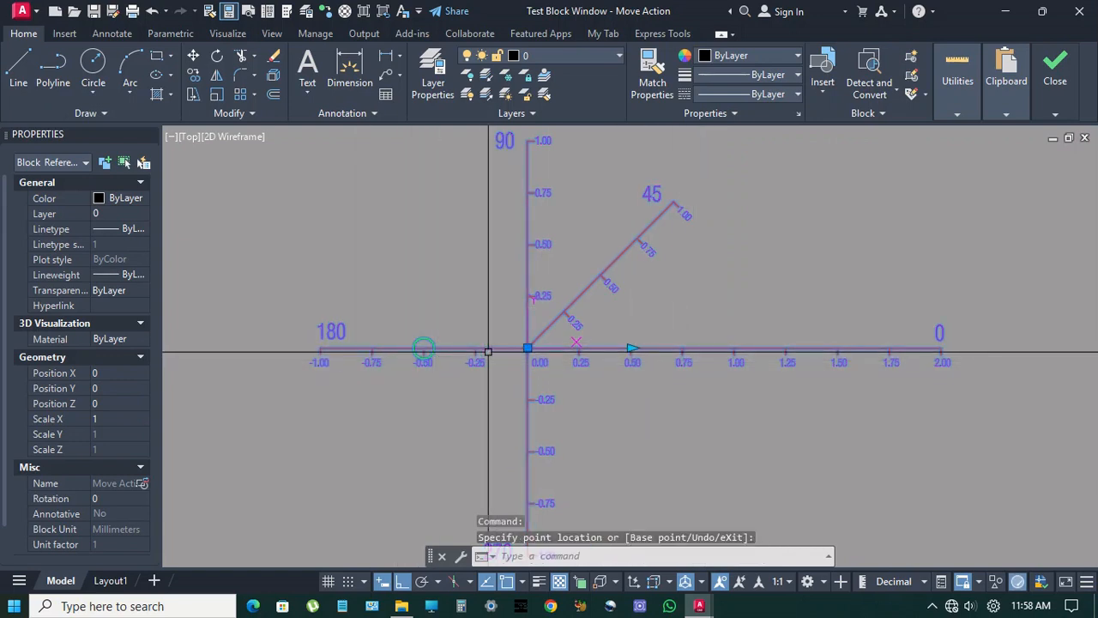
key(Escape)
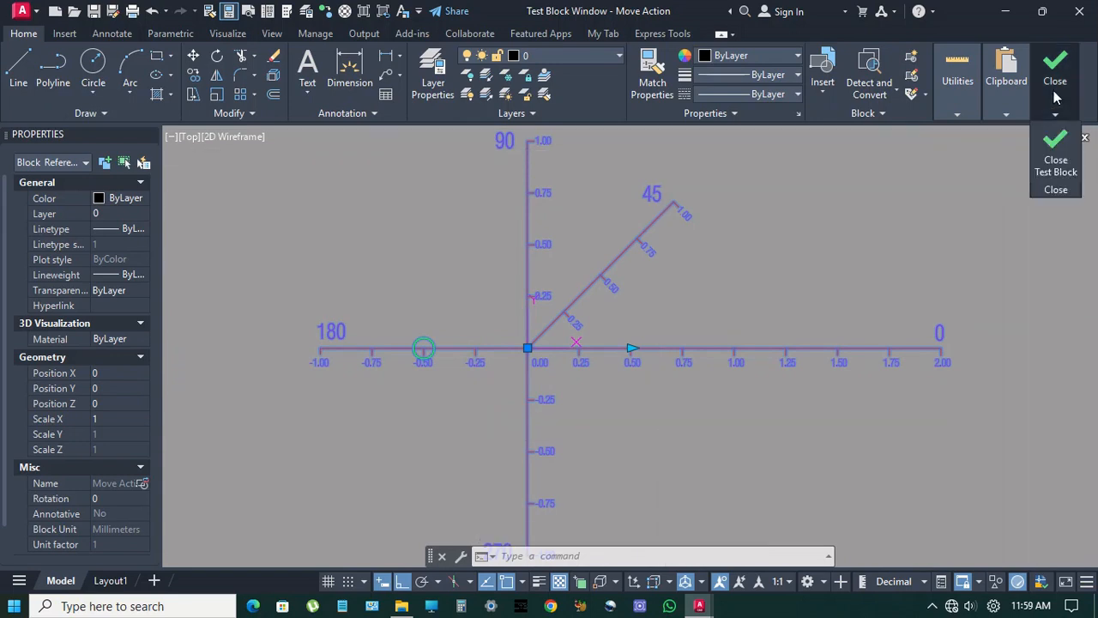
click(1056, 165)
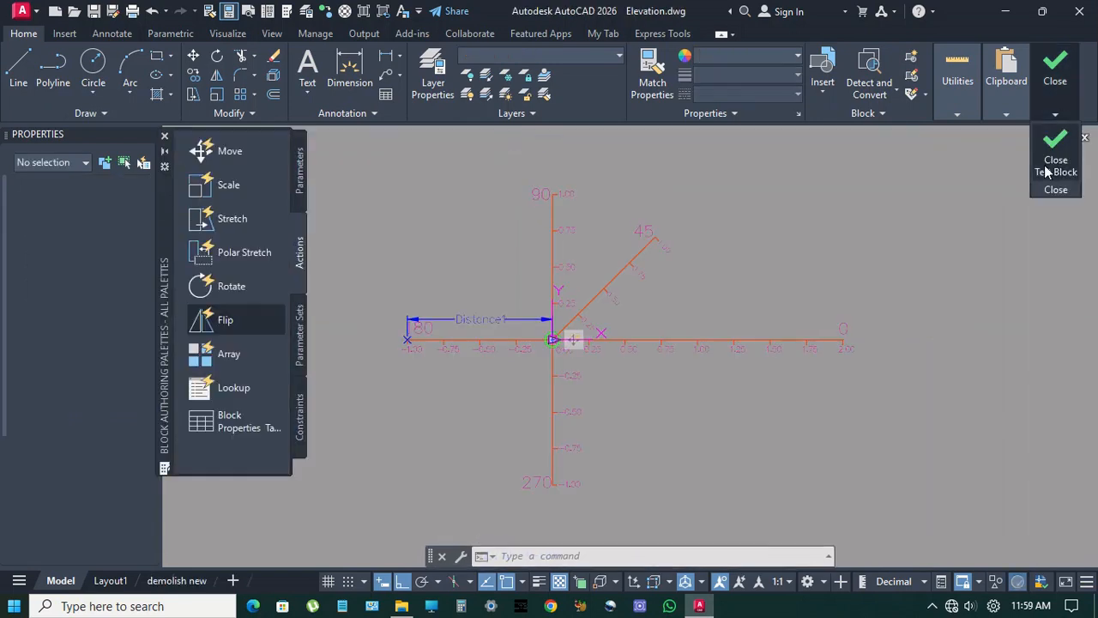
- Set the Move action's distance multiplier to 0.5
click(573, 345)
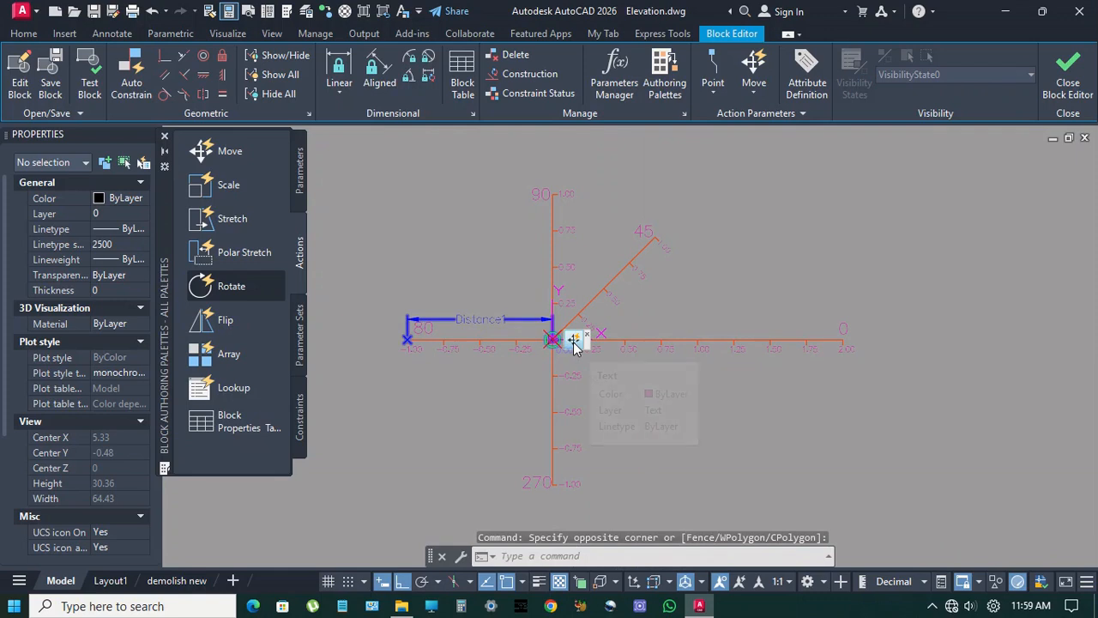
click(574, 343)
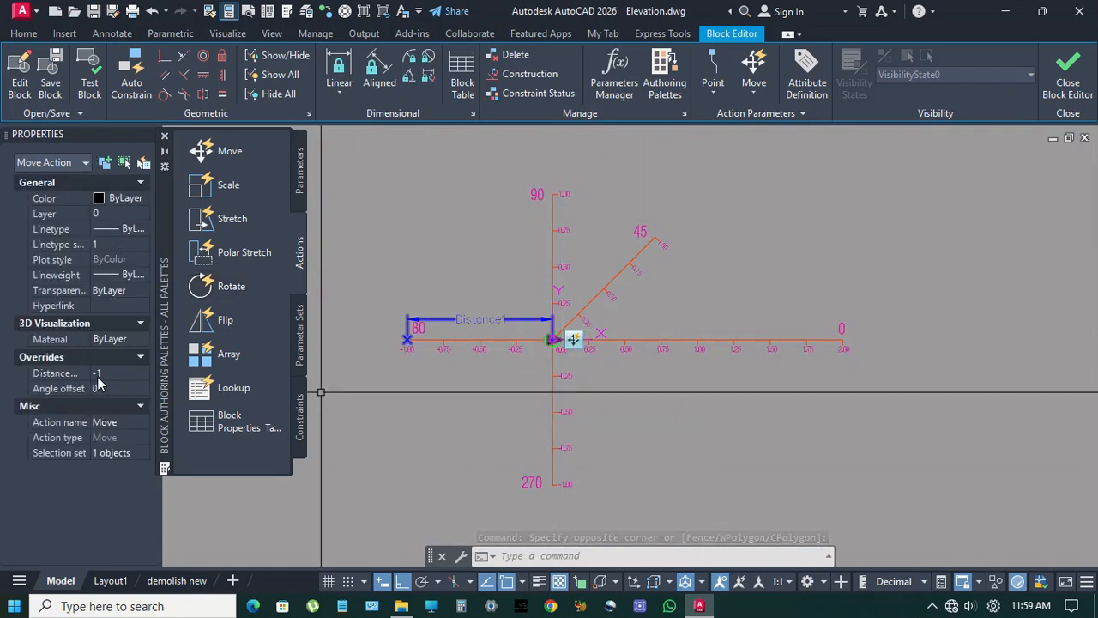
click(120, 374)
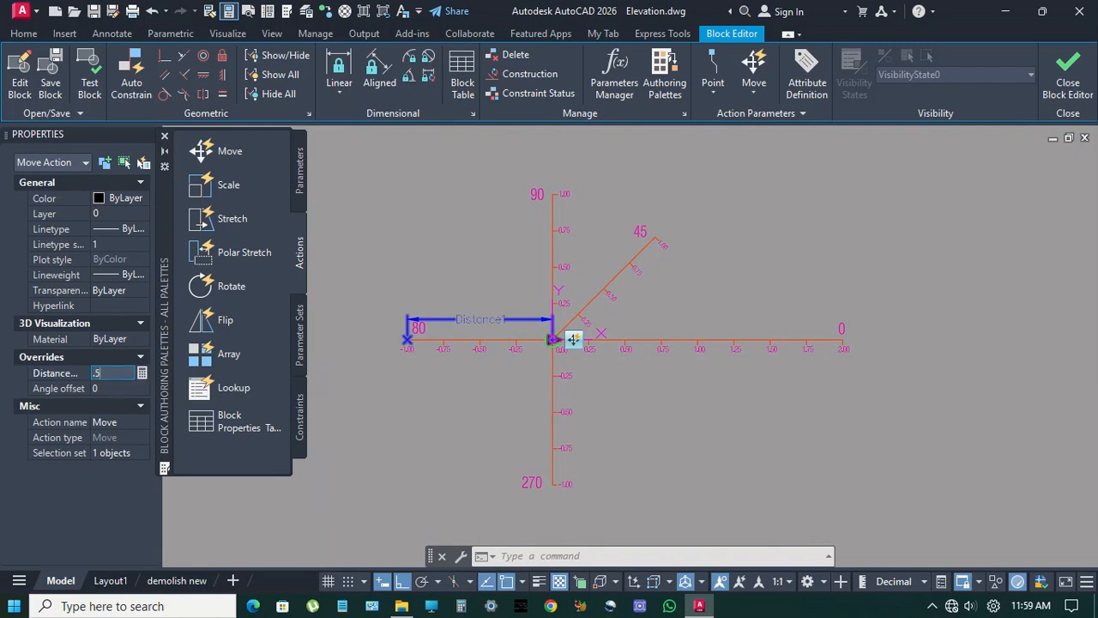
click(117, 389)
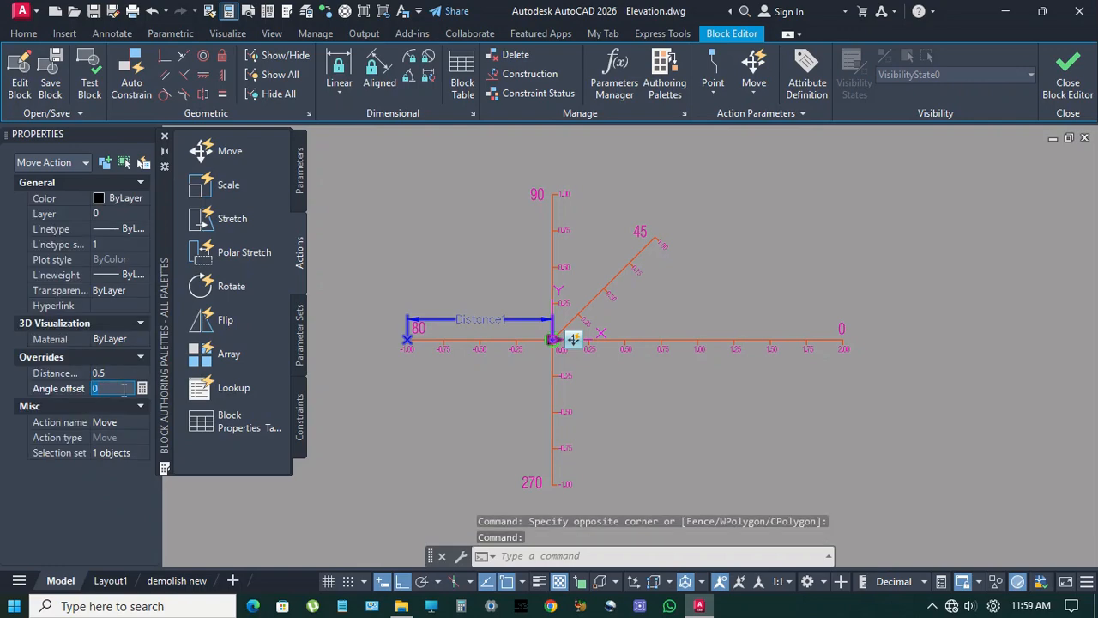
key(Escape)
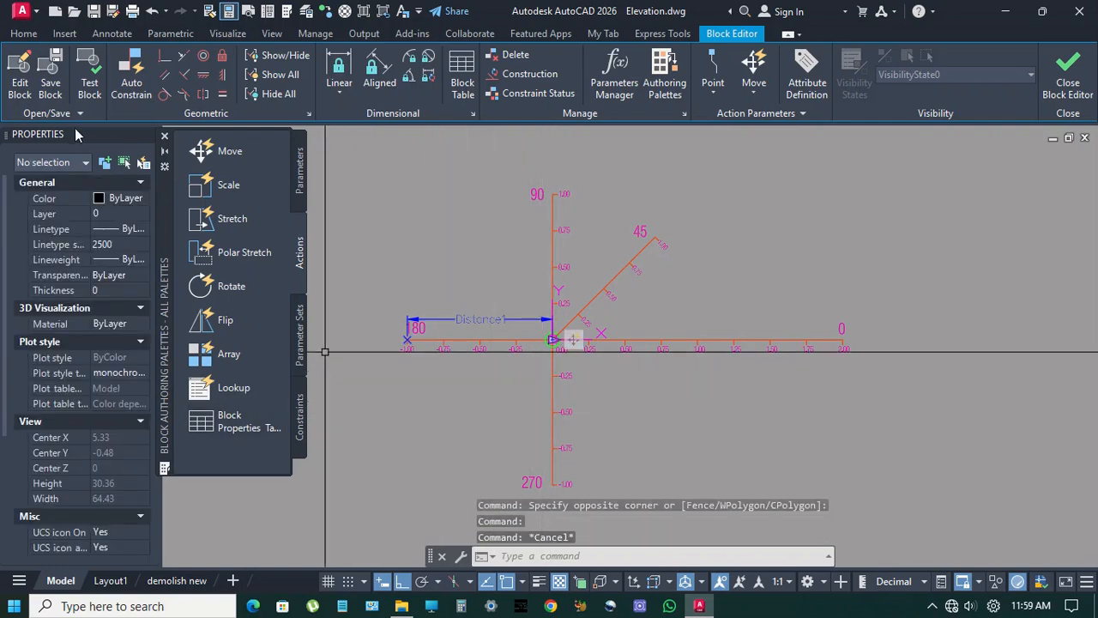
- Test the block by moving the circle's grip to the 1.00 mark, then to 2.00 on the horizontal axis, and close the test
click(88, 86)
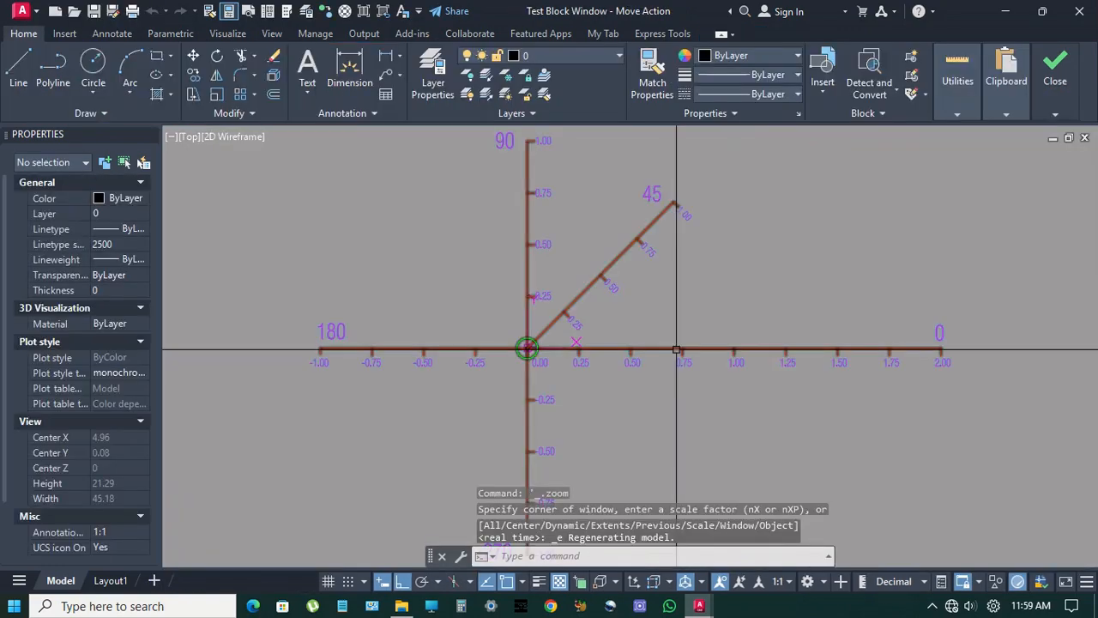
click(528, 348)
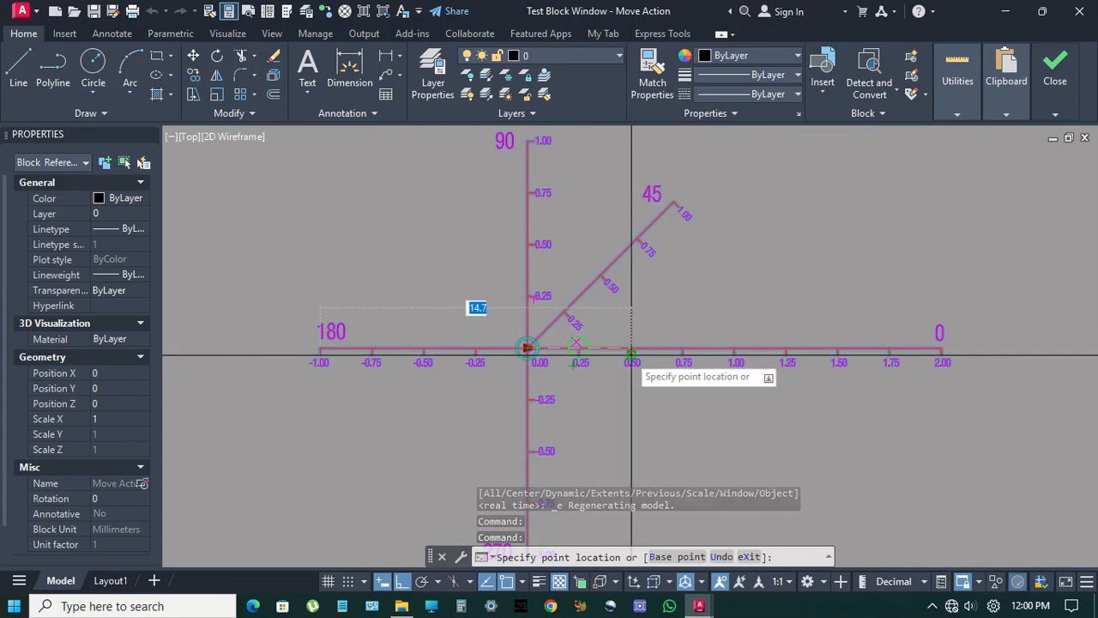
click(735, 348)
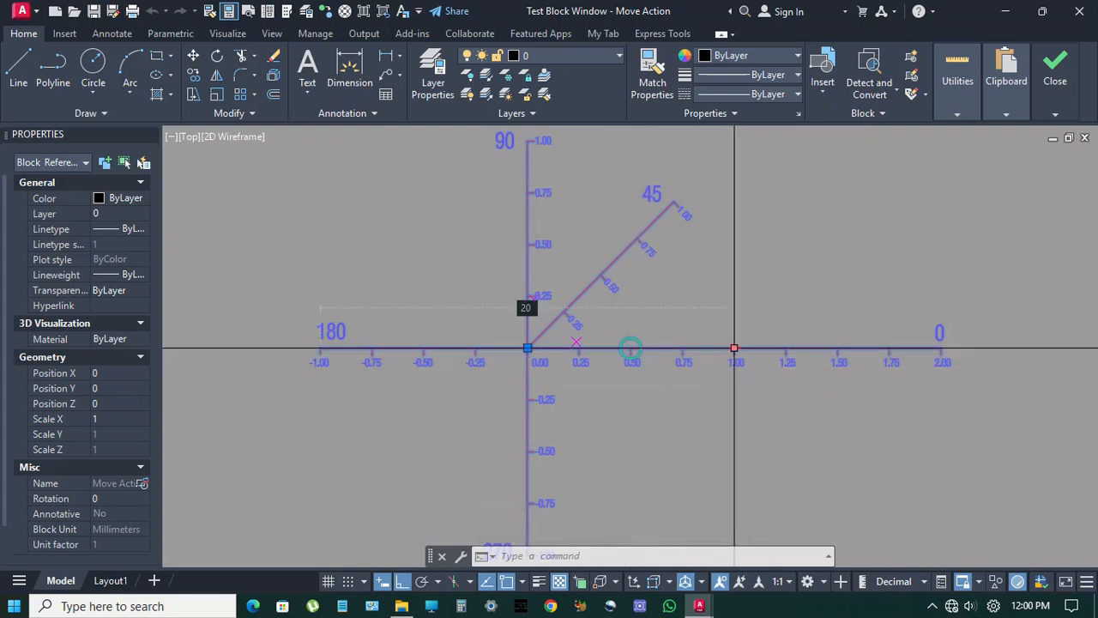
click(735, 348)
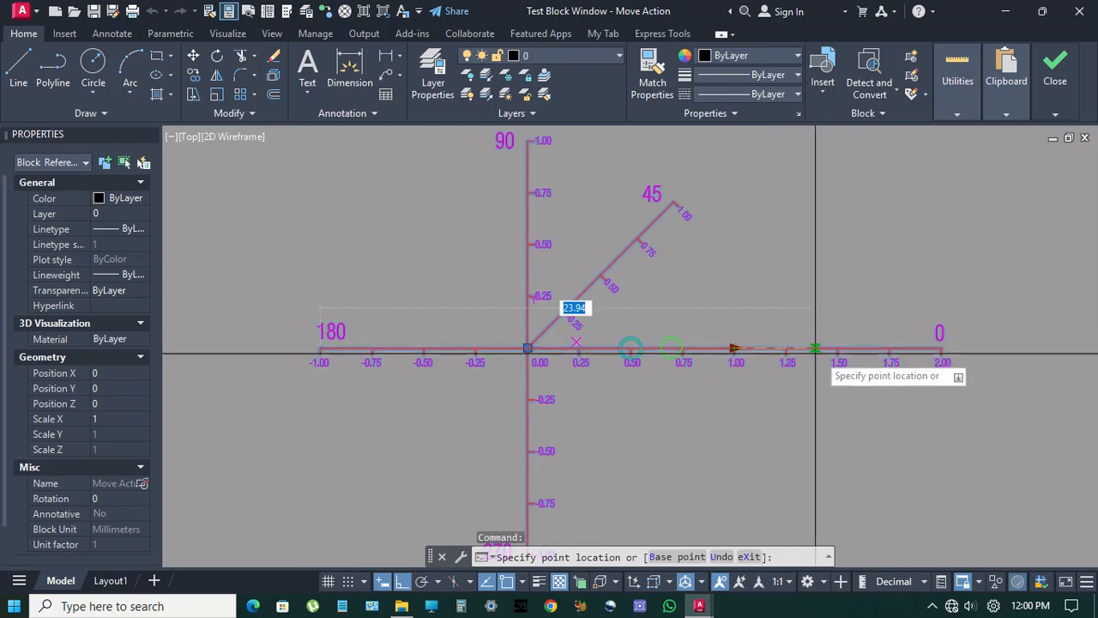
click(933, 347)
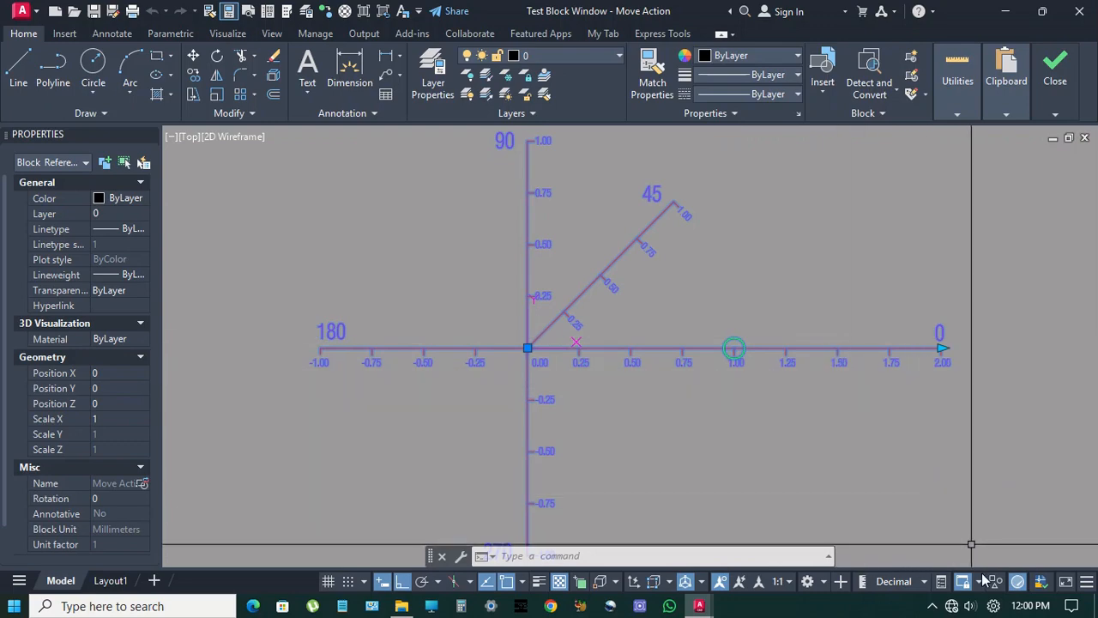
mouse_move(1057, 96)
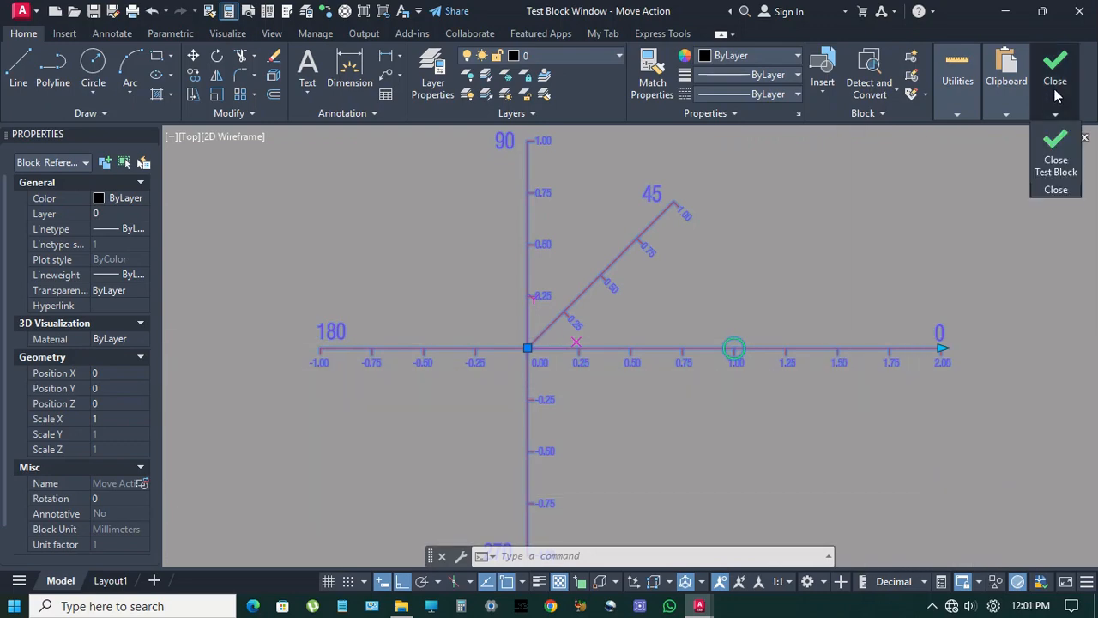
click(1056, 169)
- Set the Move action's distance multiplier to 0.25 and its angle offset to 90
click(573, 342)
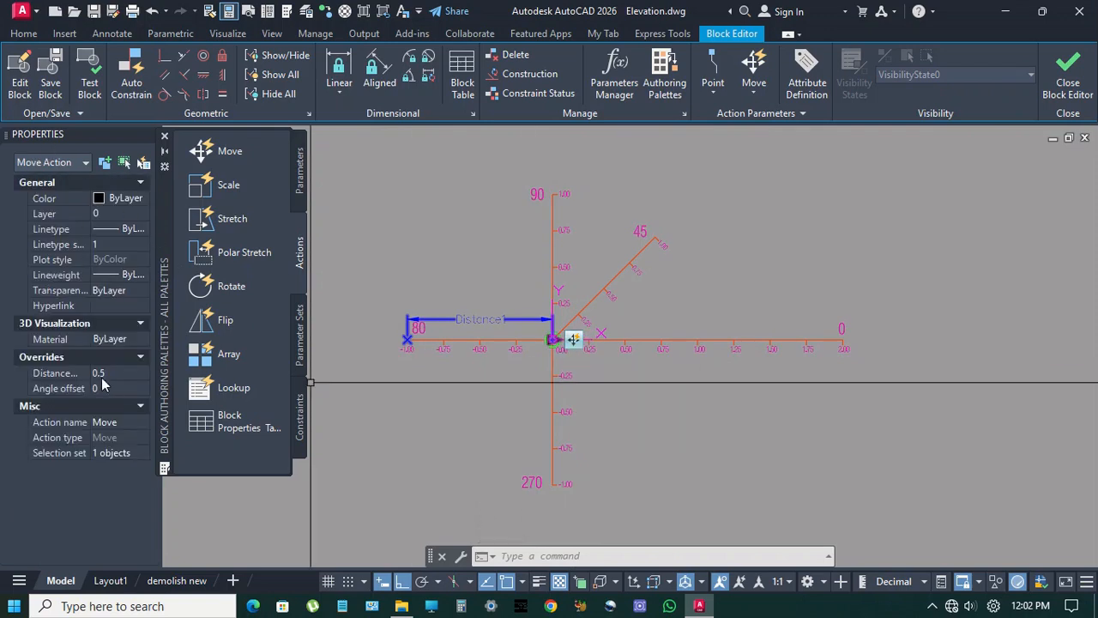
click(119, 373)
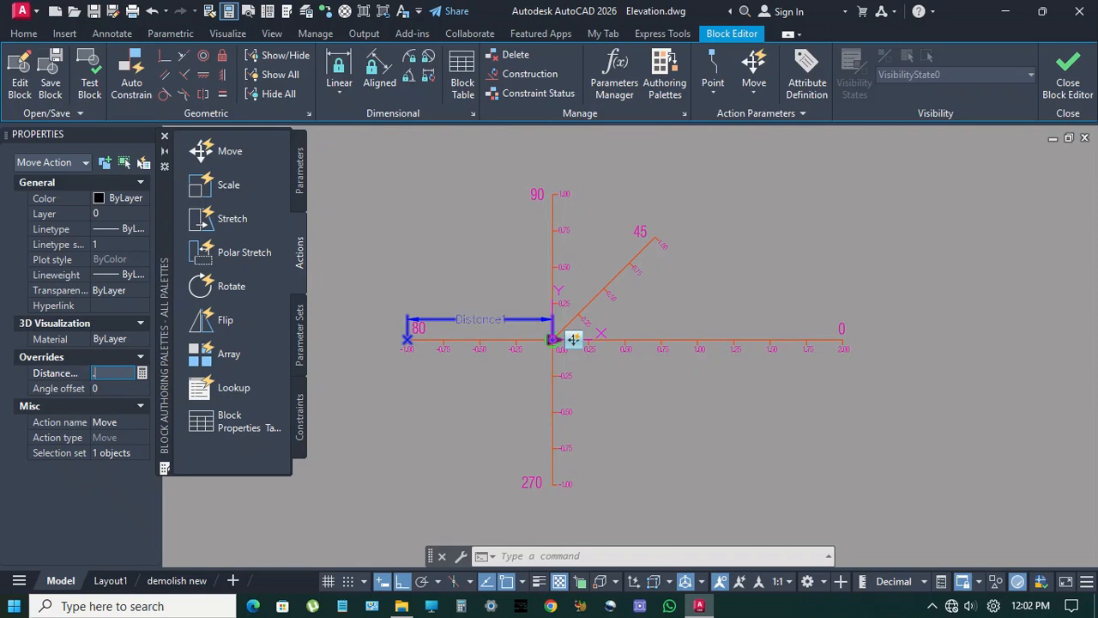
click(115, 389)
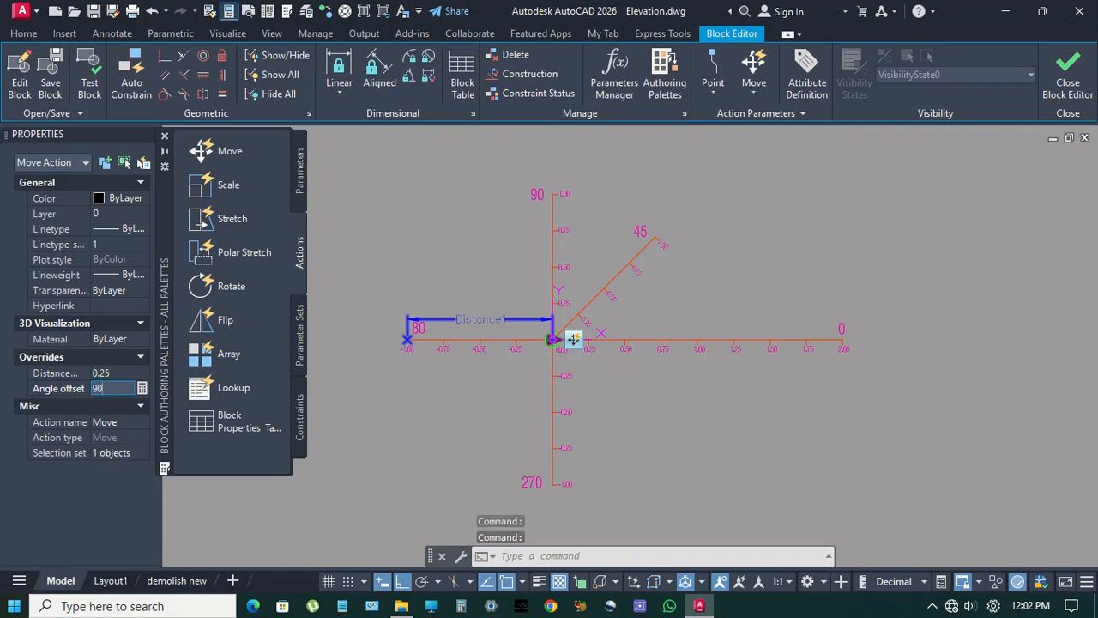
key(Return)
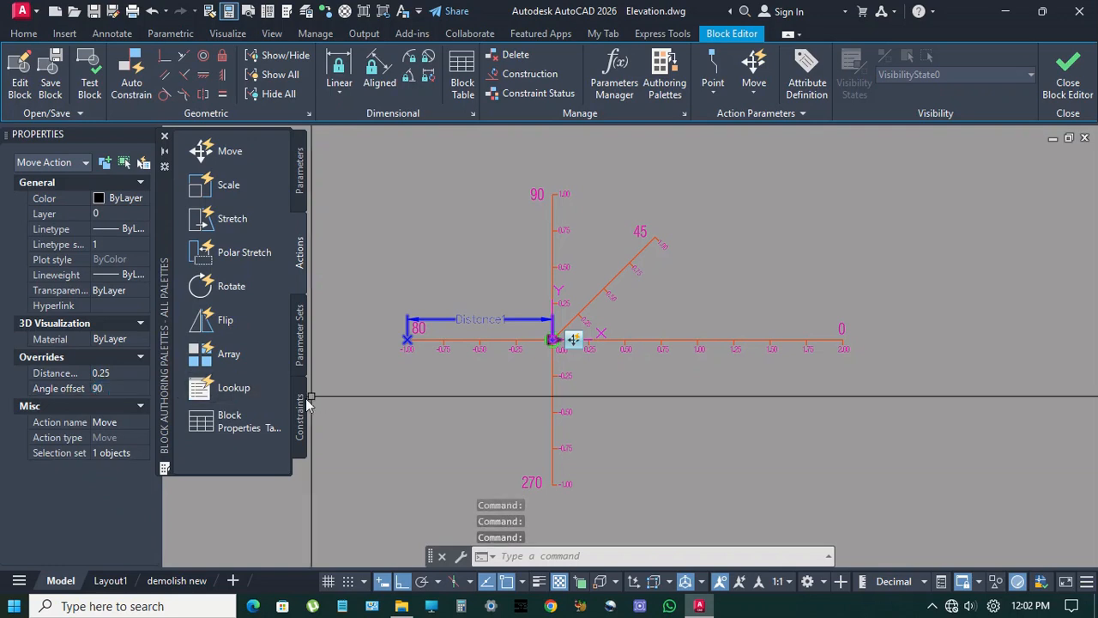
- Run a block test and move the linear parameter's grip from the origin to the 1.00 mark on the horizontal axis
click(89, 78)
click(730, 352)
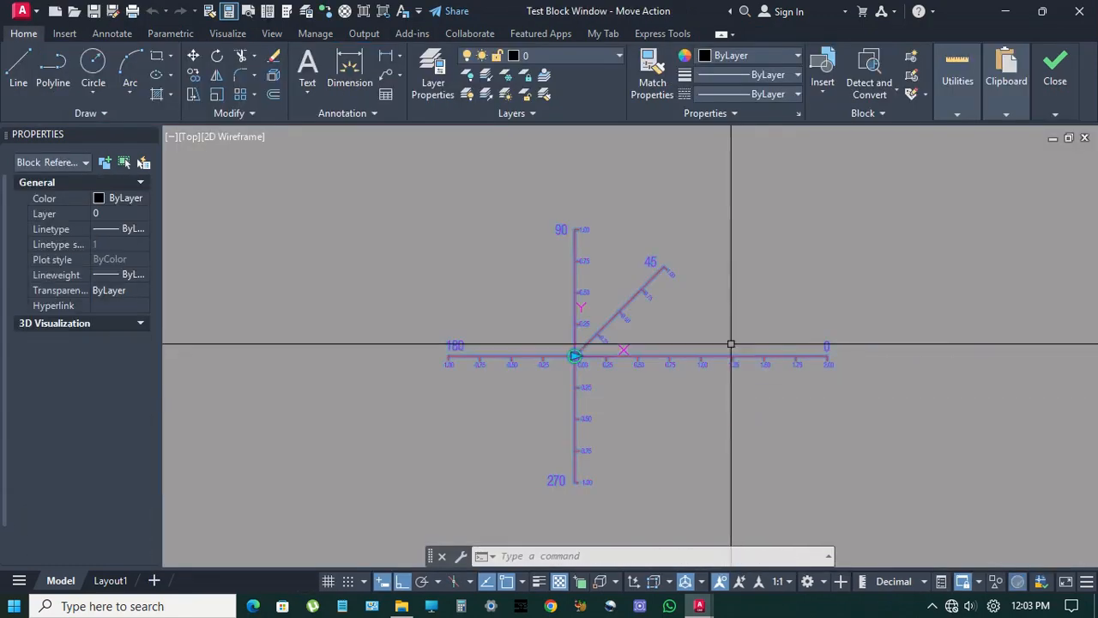
click(592, 383)
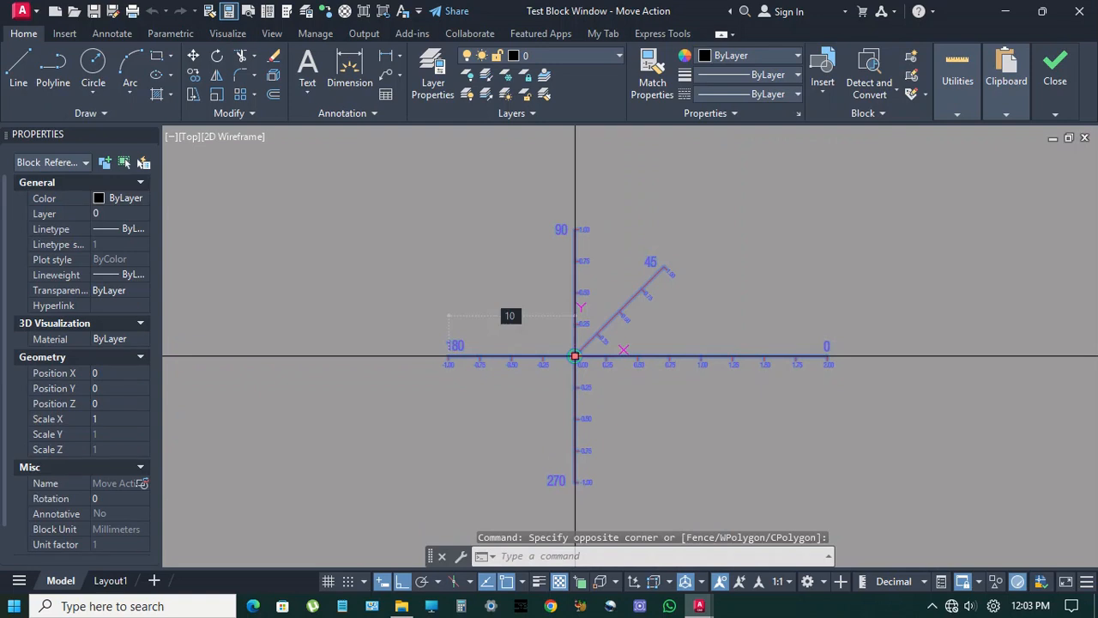
click(575, 355)
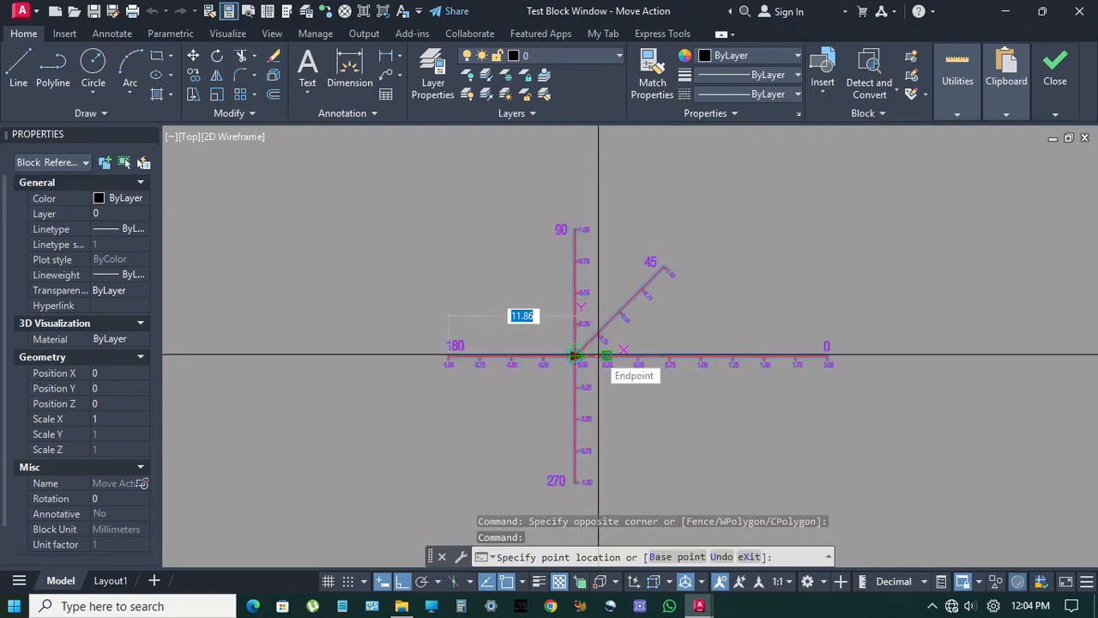
scroll(599, 354, up, 4)
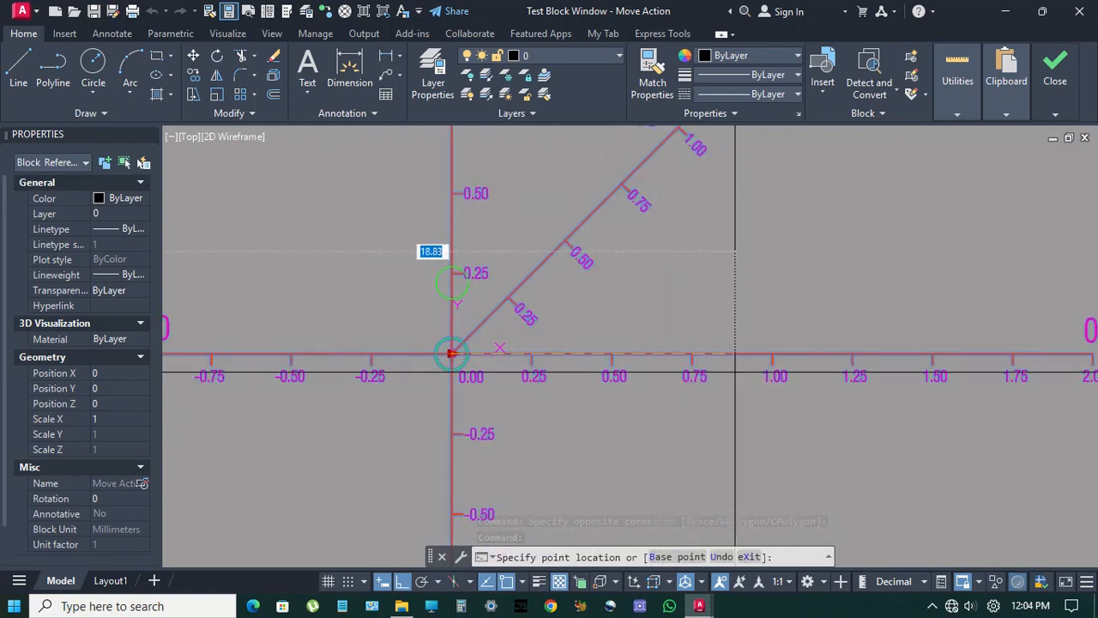
click(772, 353)
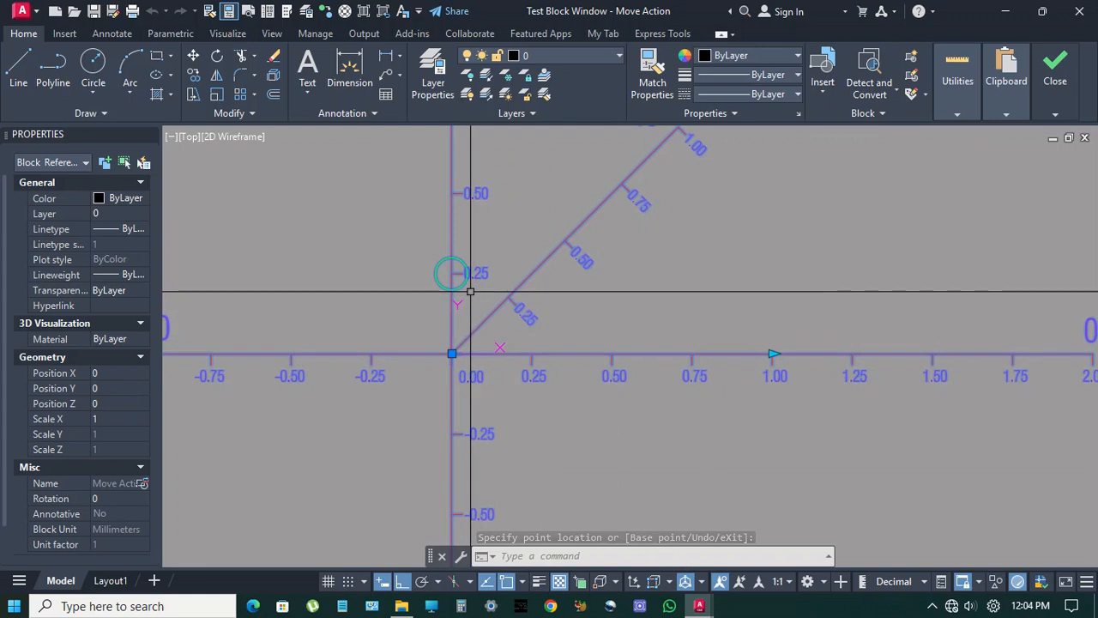
- Move the grip from the 1.00 mark to 2.00, check the circle's position on the 90-degree axis, and close the block test
scroll(523, 292, down, 2)
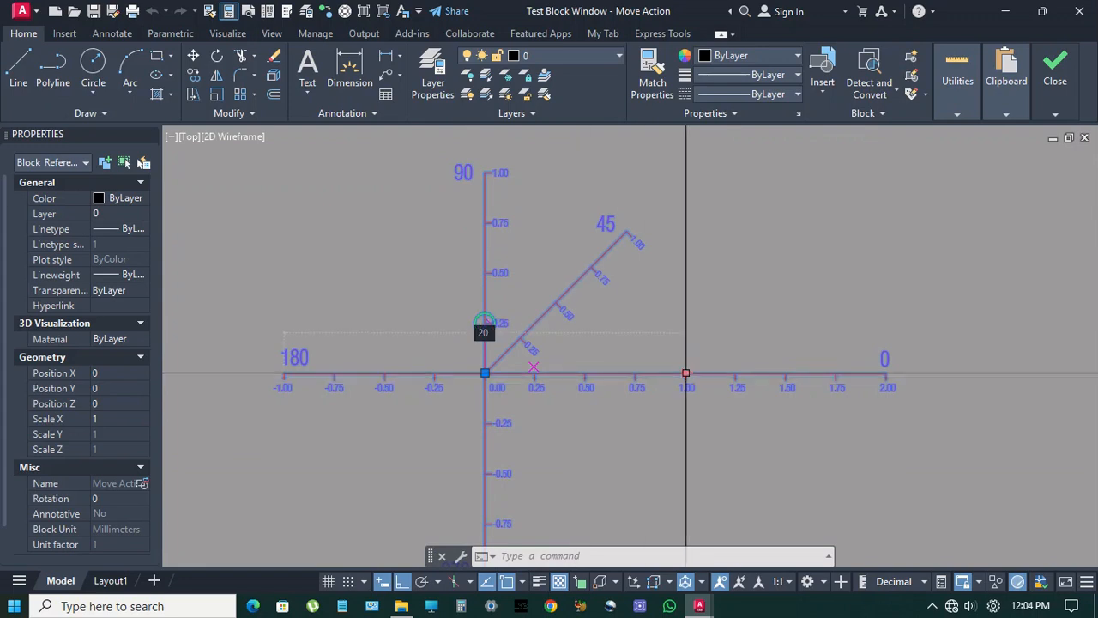
click(687, 372)
click(869, 375)
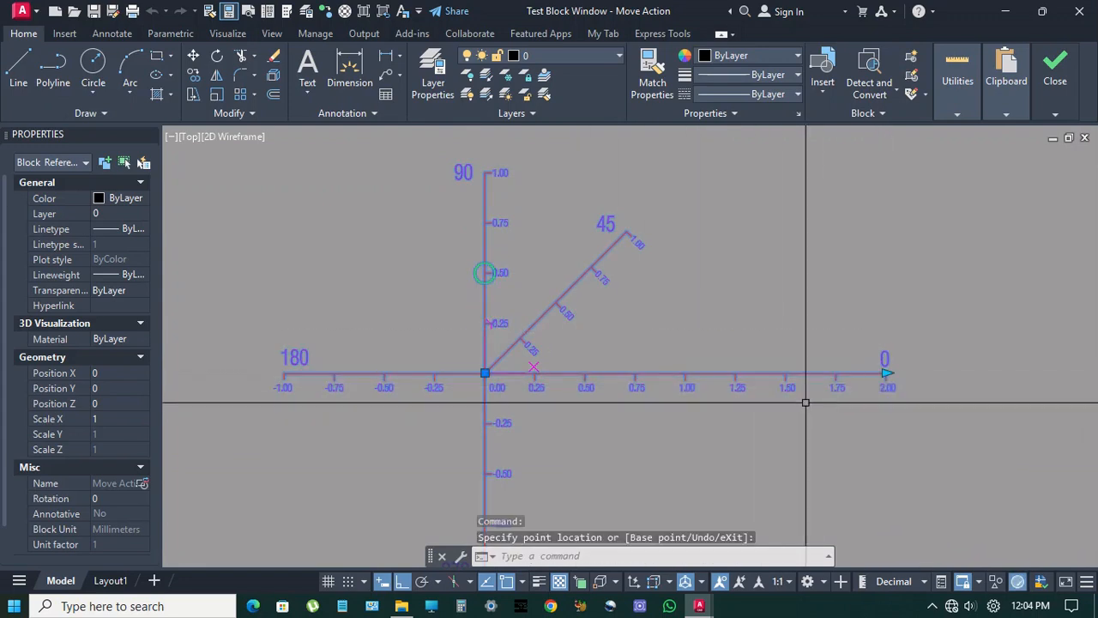
scroll(507, 281, up, 4)
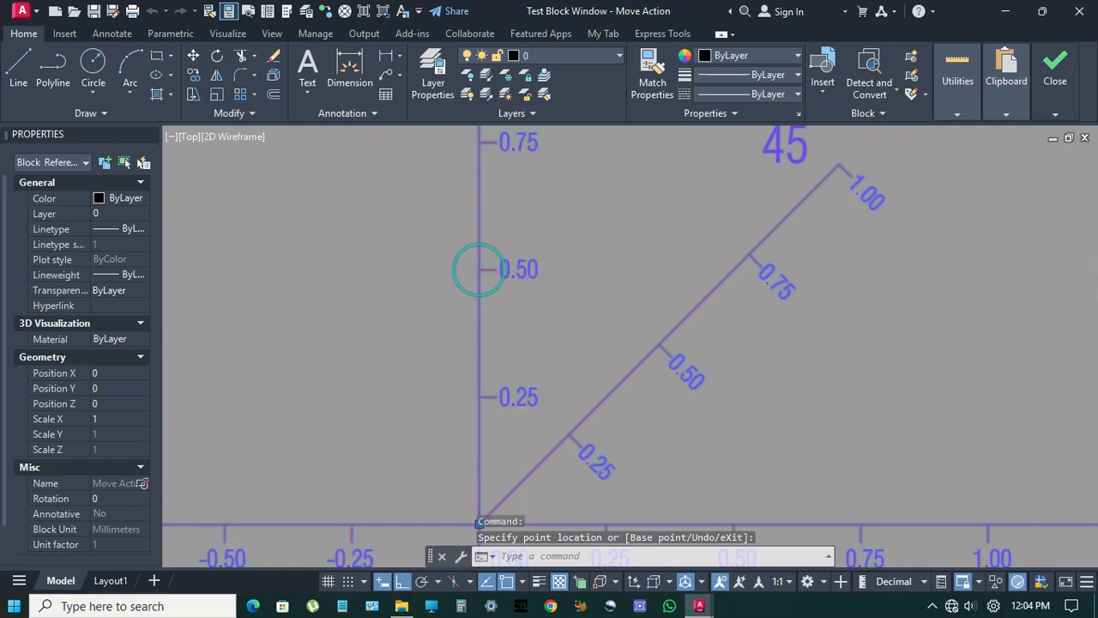
scroll(507, 281, down, 2)
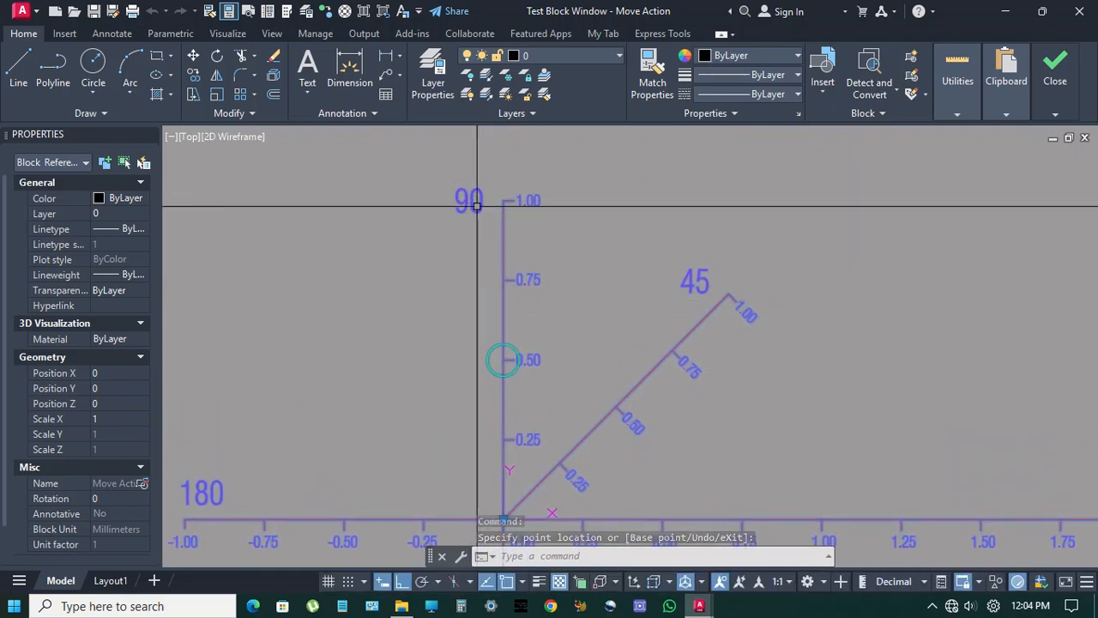
scroll(507, 300, down, 3)
key(Escape)
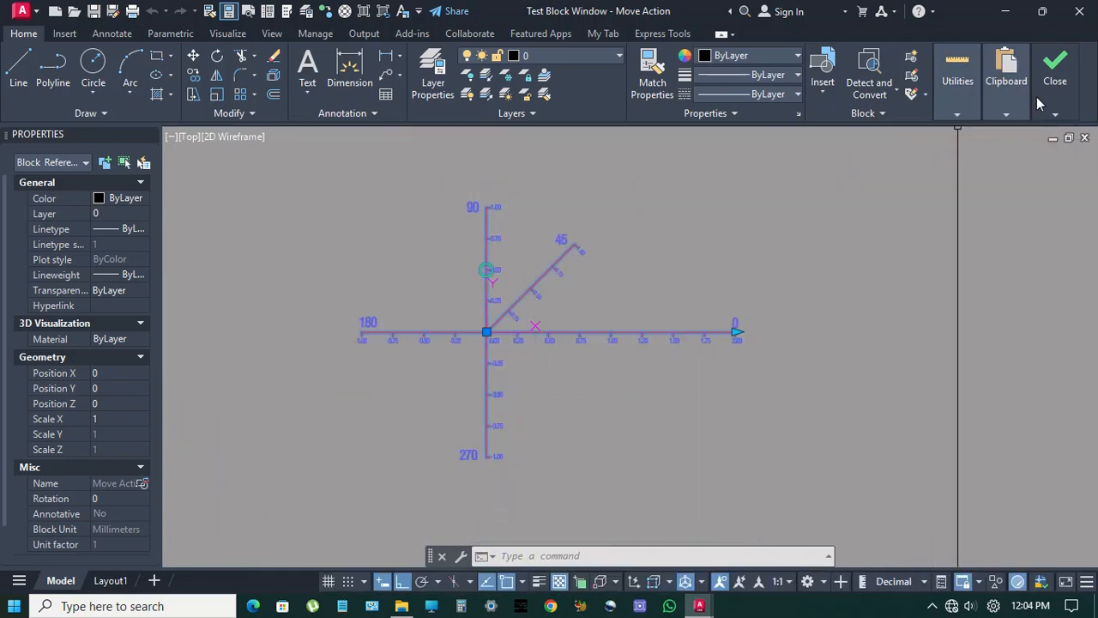
mouse_move(1060, 109)
click(1055, 166)
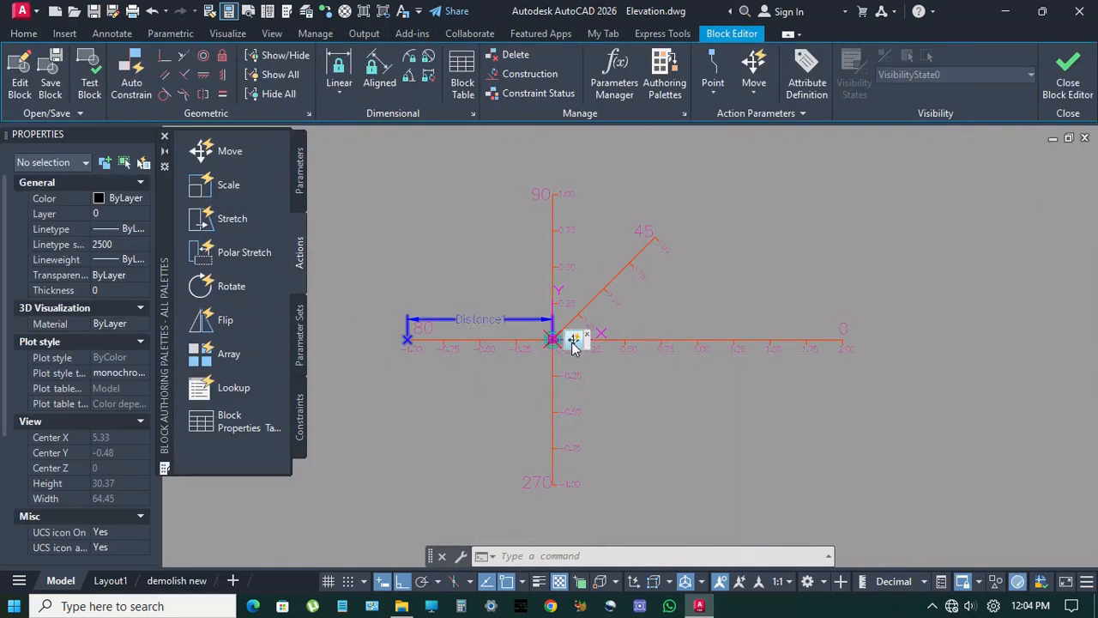
- Set the Move action's distance multiplier to 0.75 and its angle offset to 180
click(573, 340)
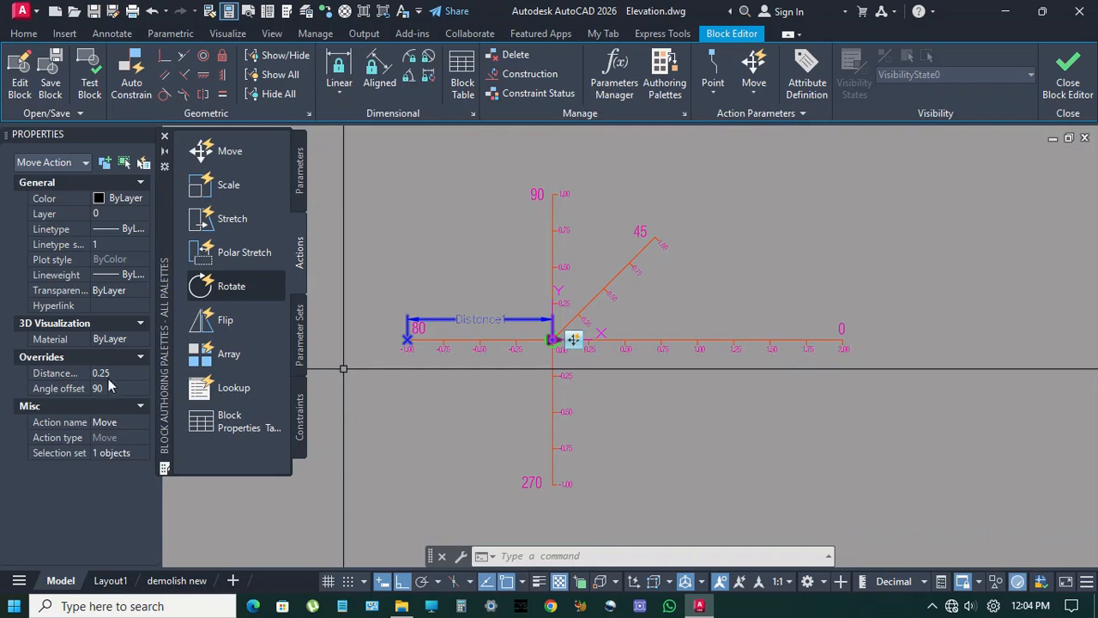
click(125, 373)
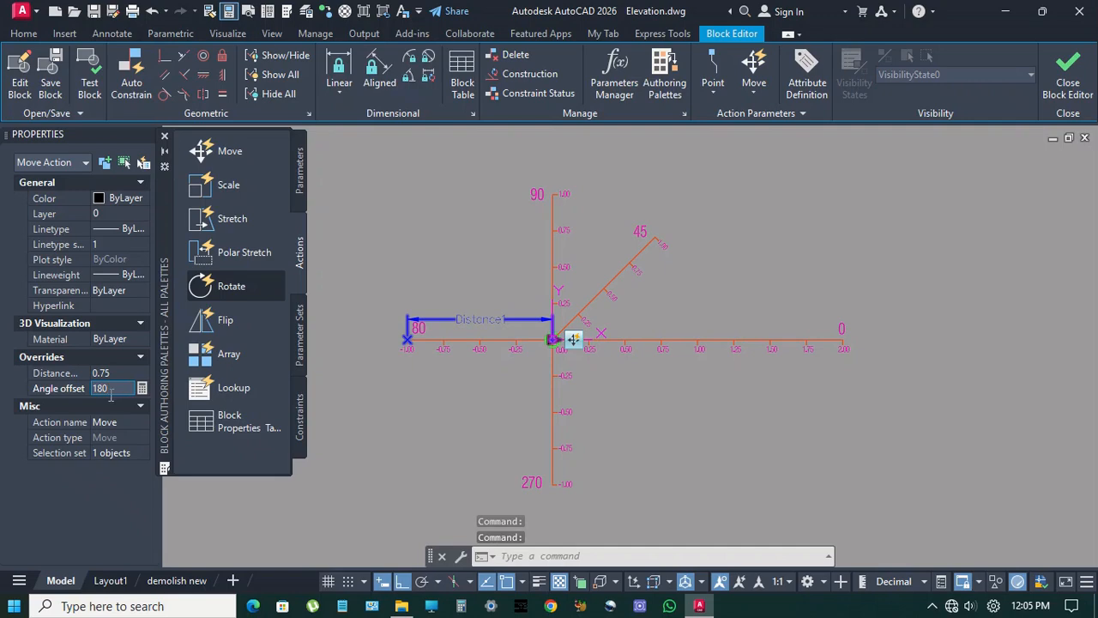
click(533, 432)
key(Escape)
- Test the block by moving the grip from the origin to the 1.00 mark, and check the circle's position on the 180-degree axis
click(90, 86)
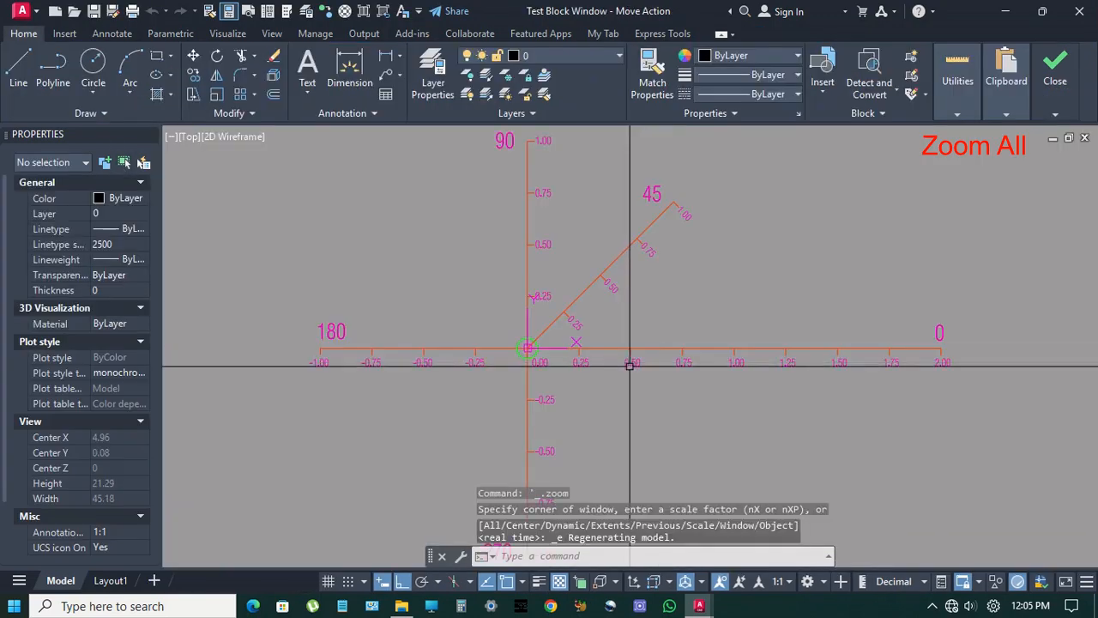
click(616, 364)
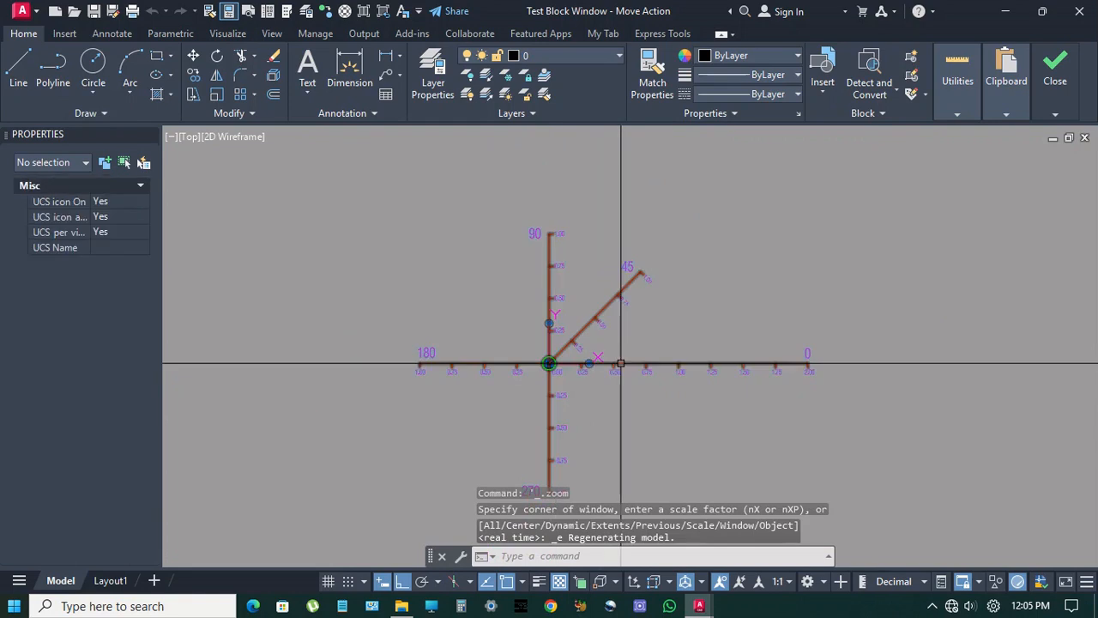
click(550, 363)
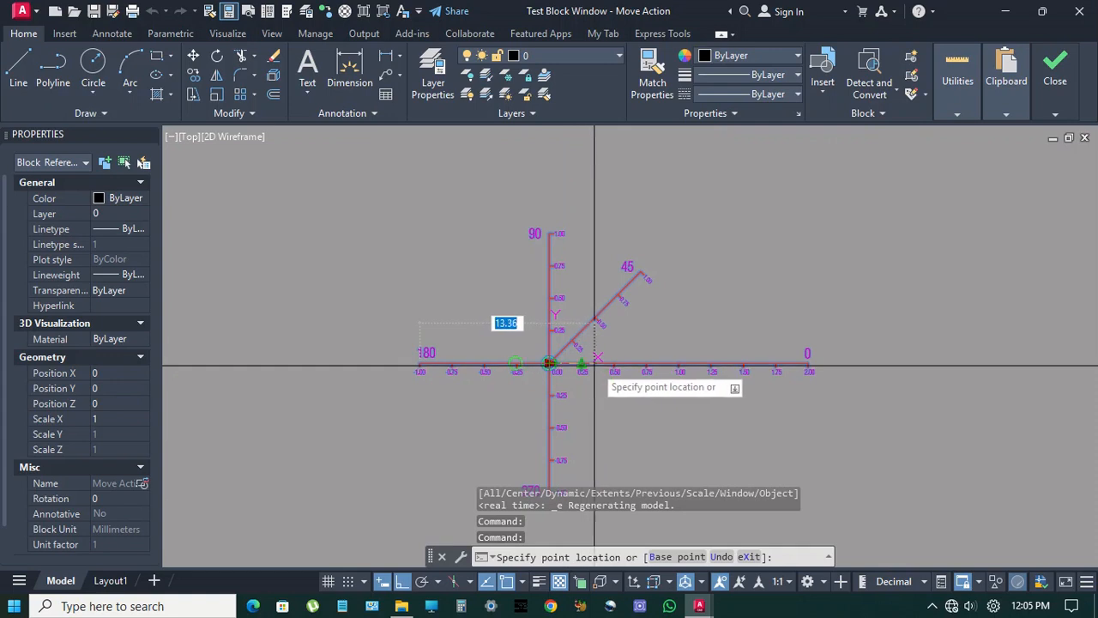
scroll(641, 364, up, 2)
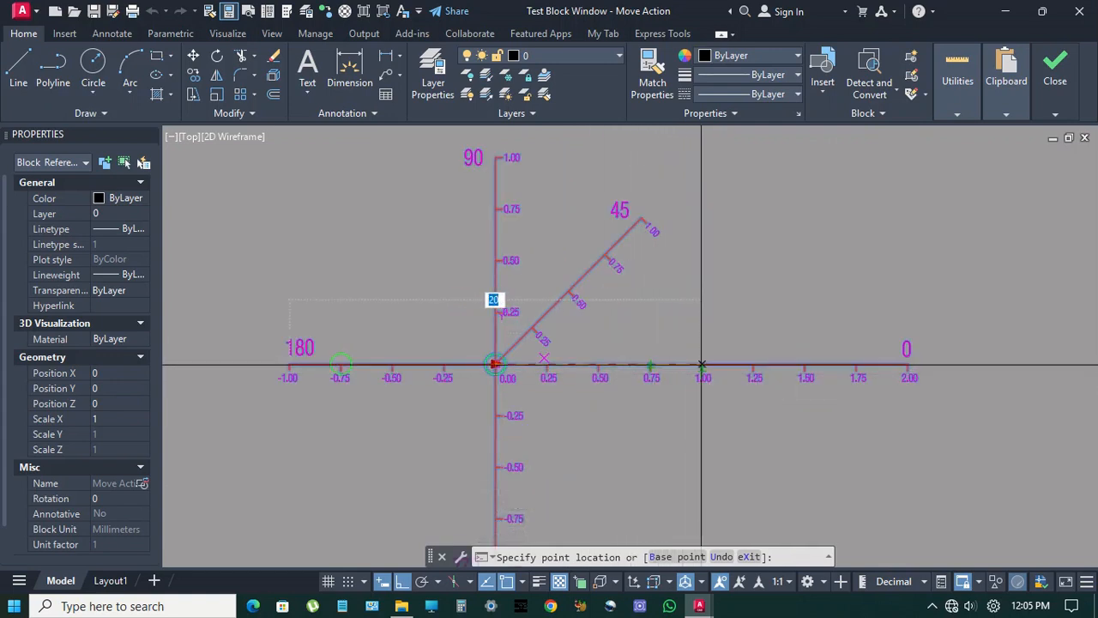
click(702, 364)
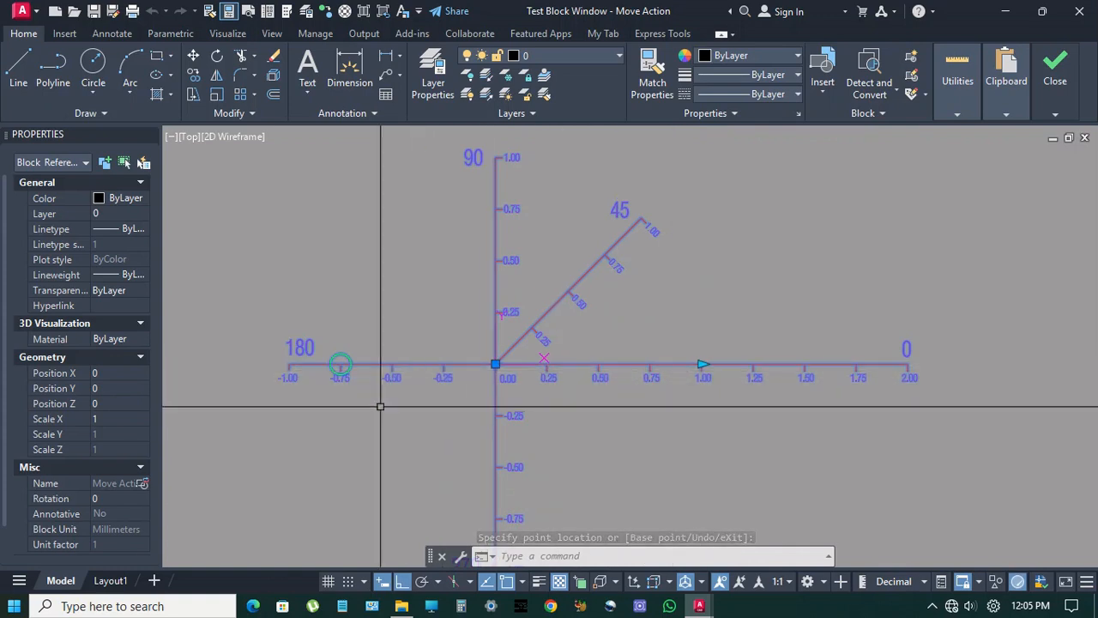
scroll(385, 406, up, 4)
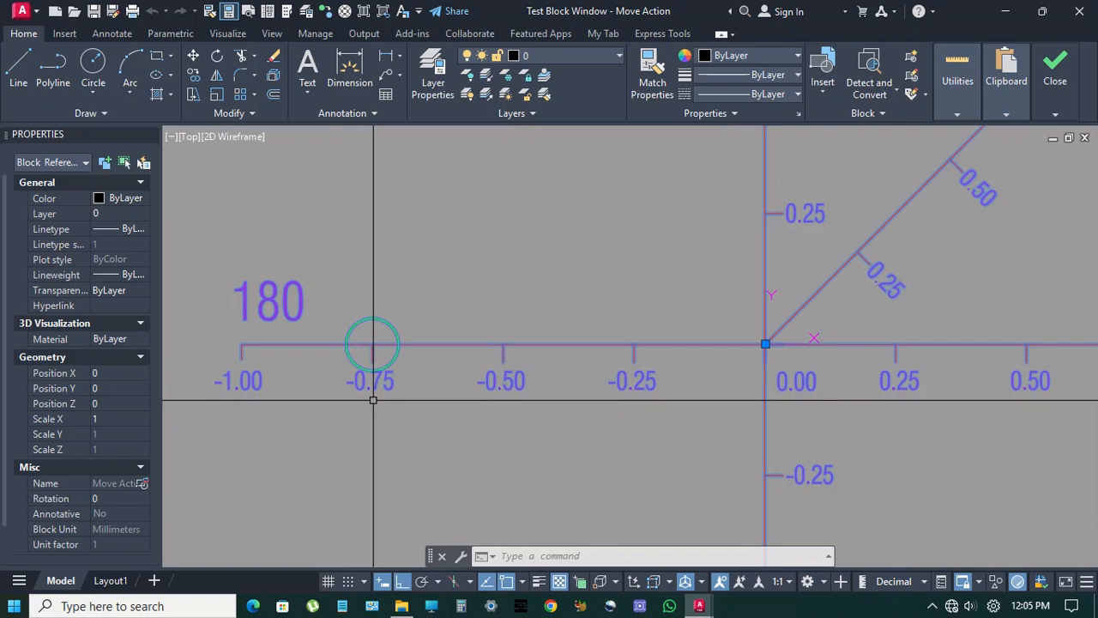
scroll(373, 399, down, 4)
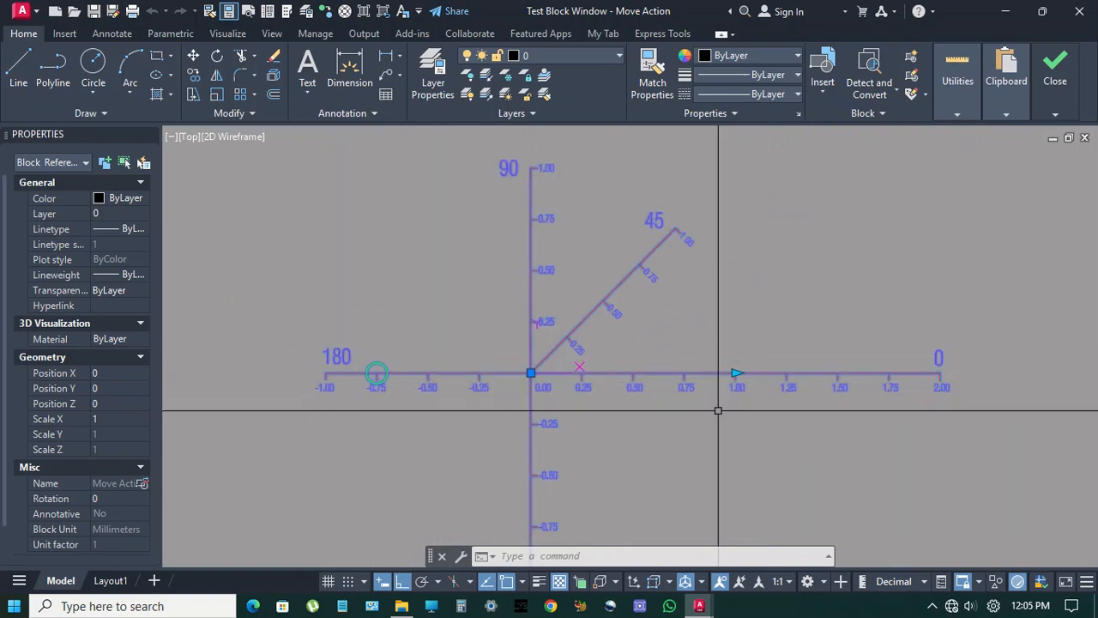
- Move the grip along the horizontal axis to the 0.50 mark, then to 0.25, and out to 1.50
click(737, 374)
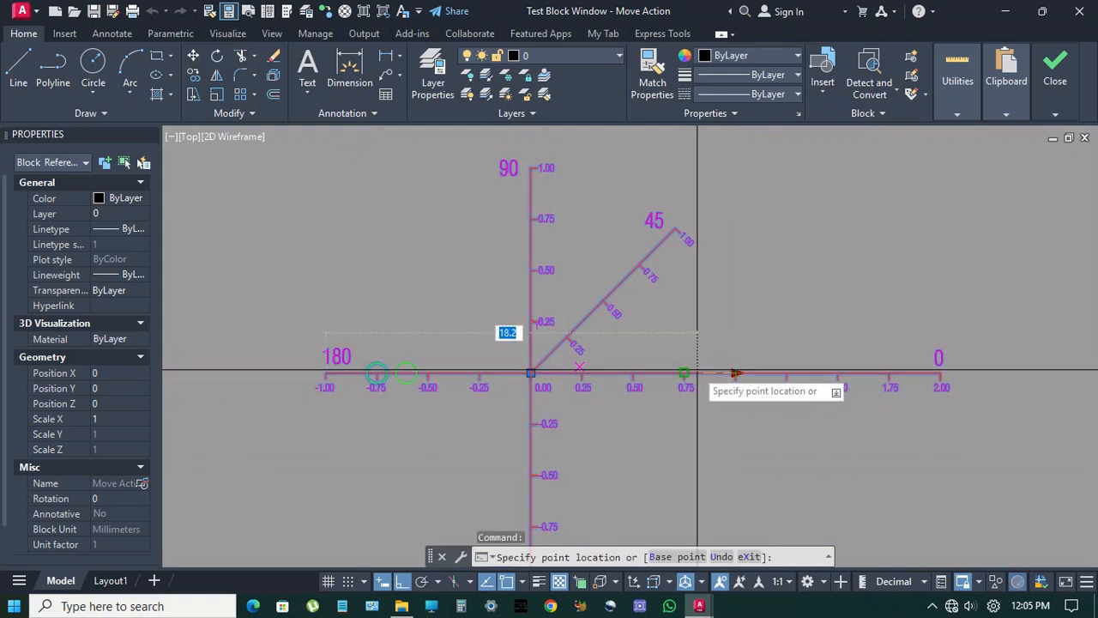
click(634, 373)
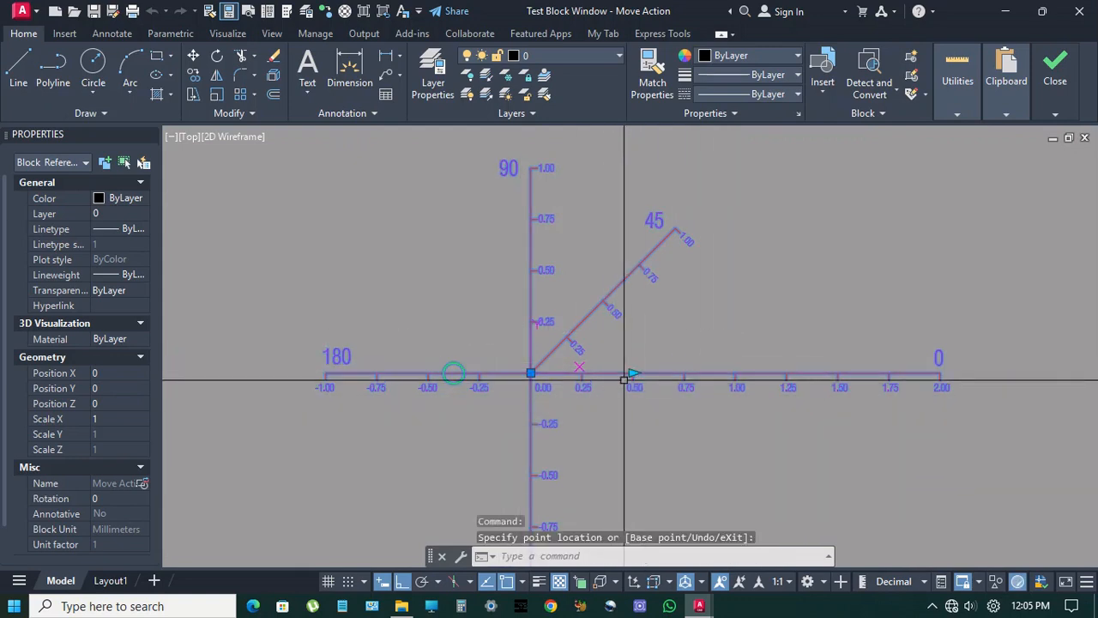
click(633, 373)
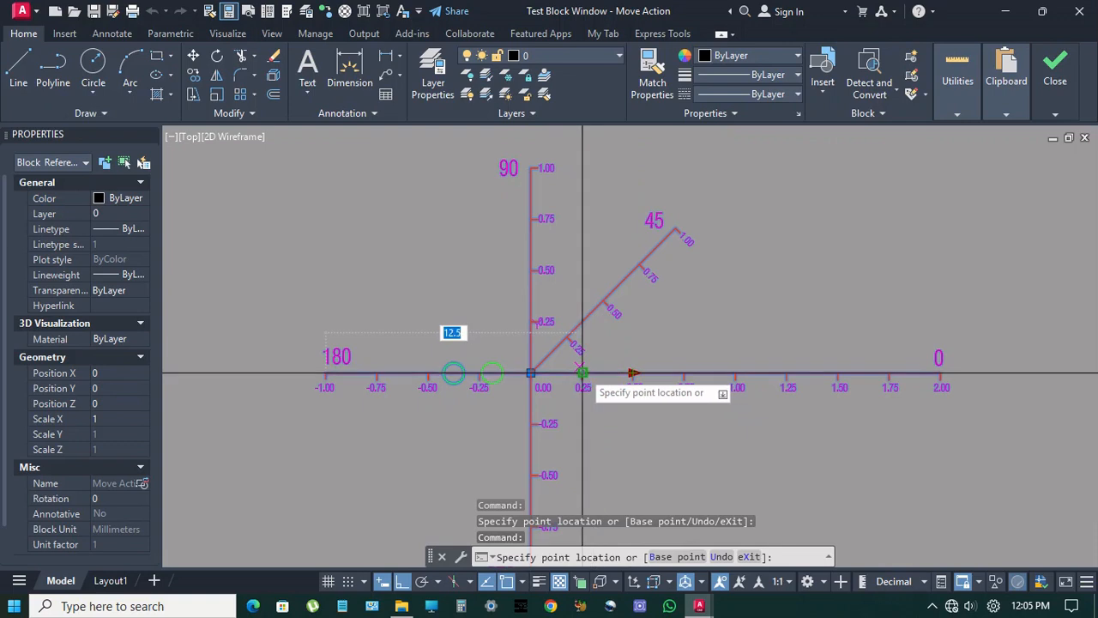
click(583, 374)
click(584, 373)
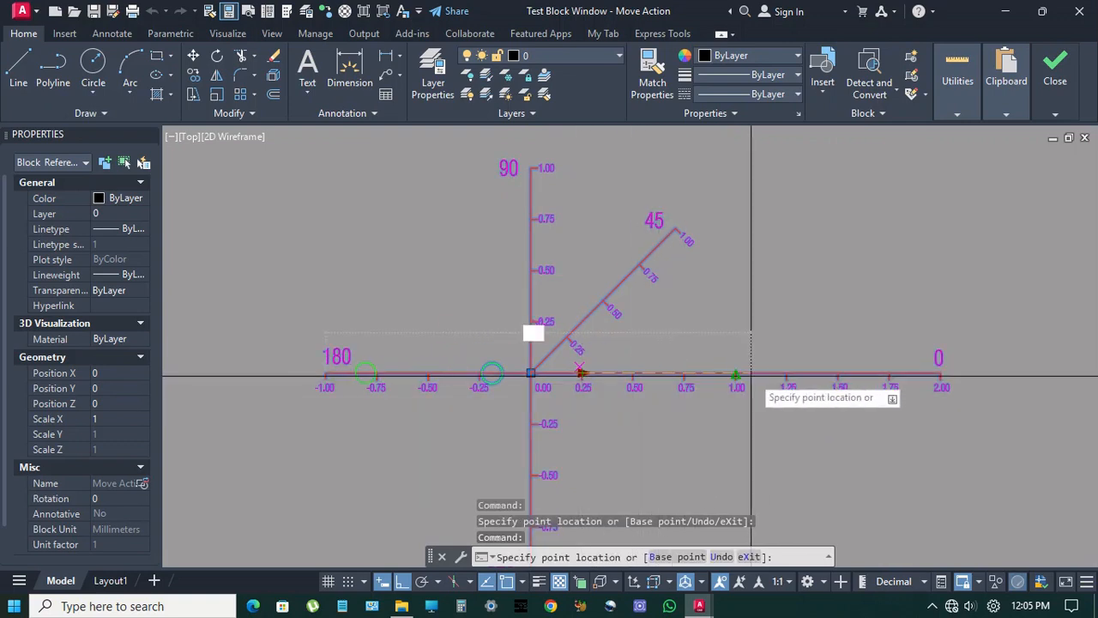
click(838, 374)
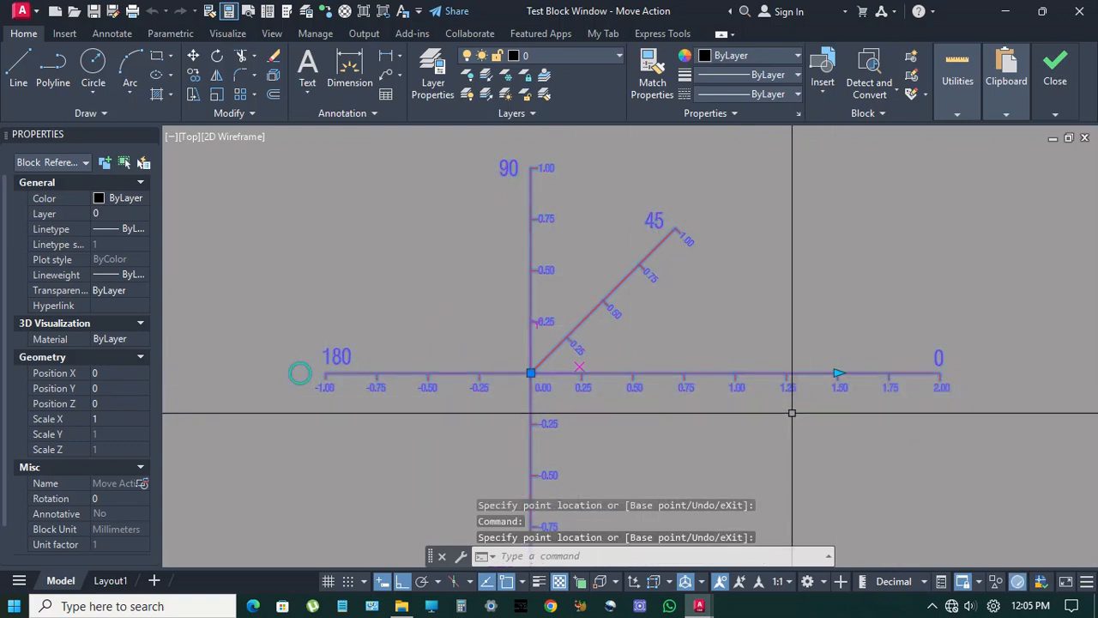
- Move the grip to the 2.00 mark, return it to 1.00, and close the block test
click(839, 373)
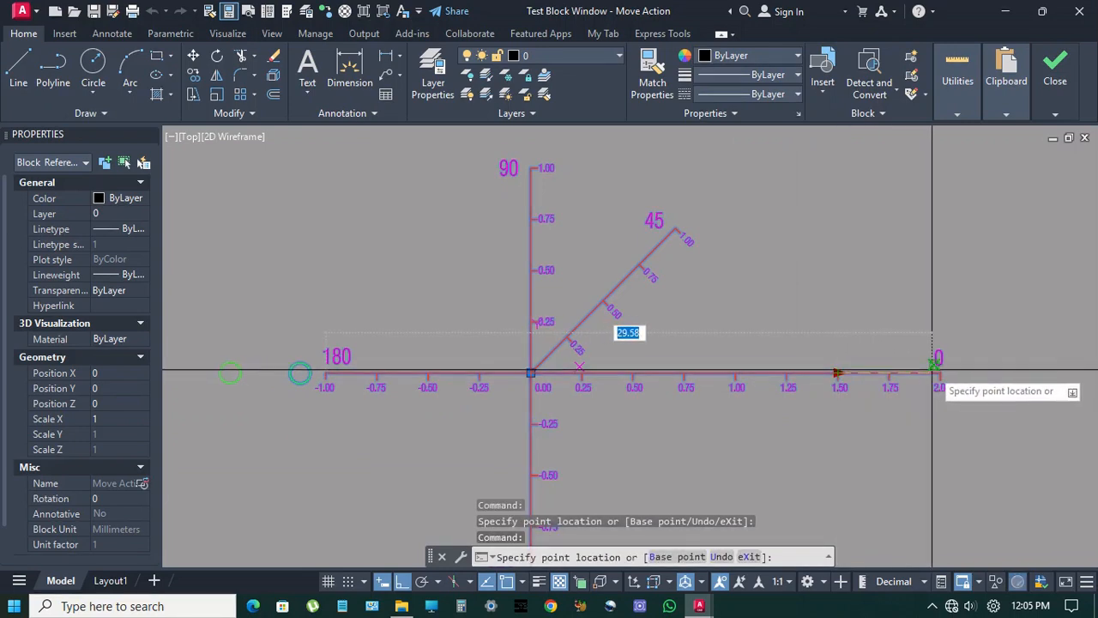
click(942, 373)
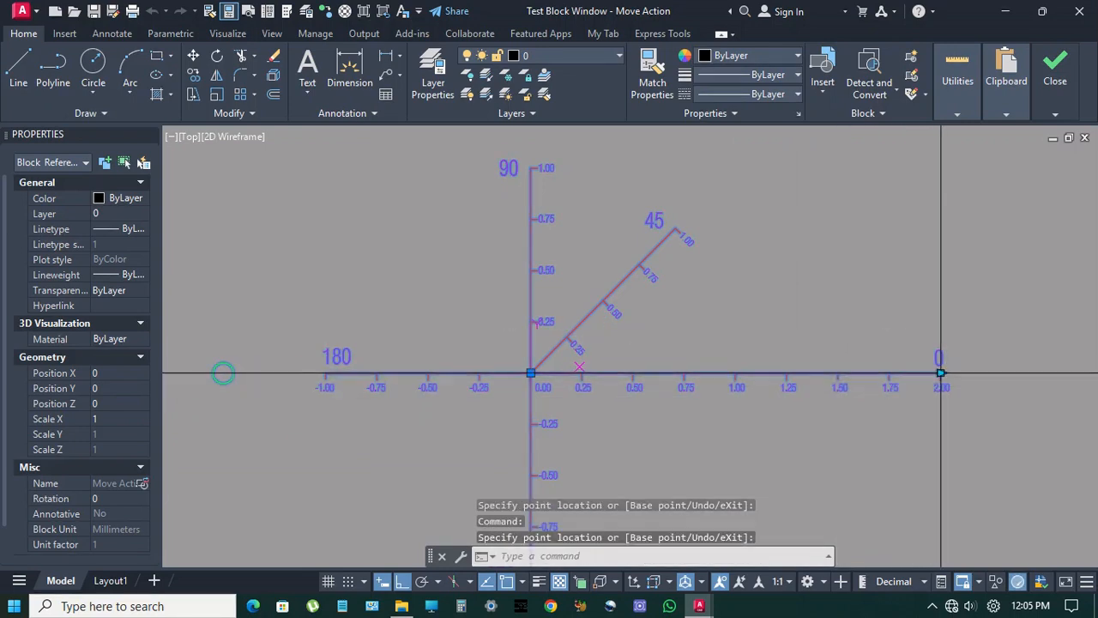
click(941, 373)
click(737, 374)
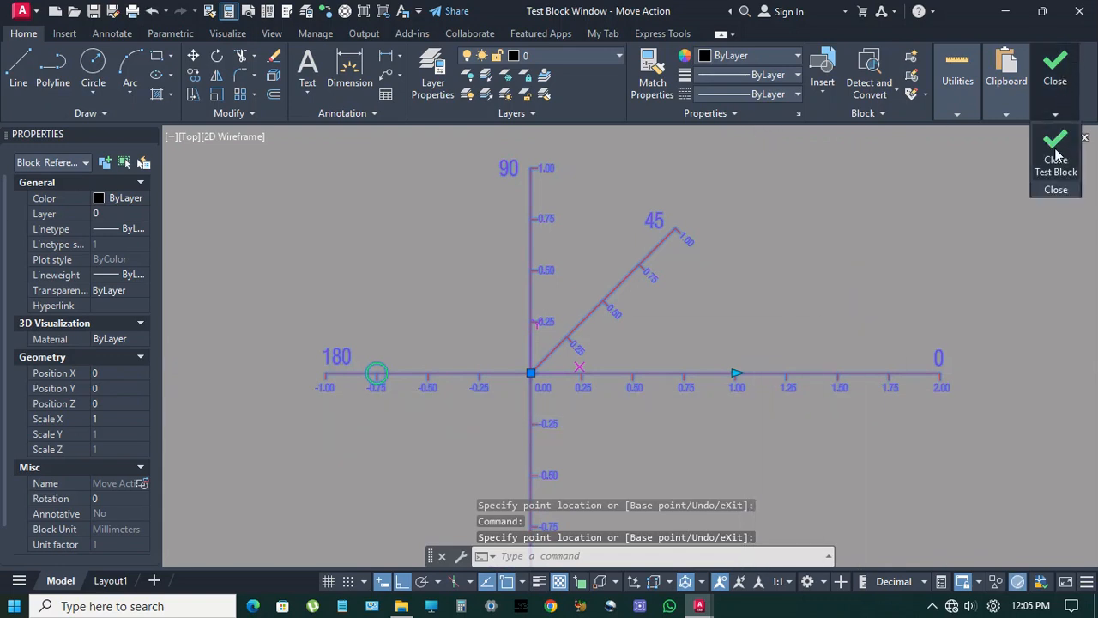
click(1056, 159)
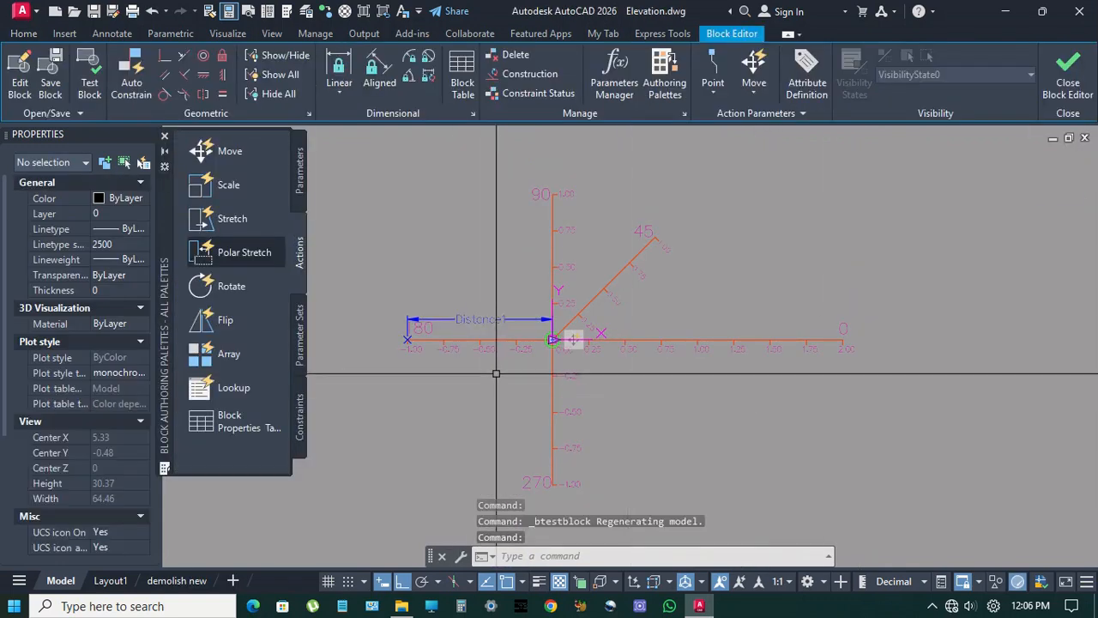
- Set the Move action's distance multiplier to 1 and its angle offset to 270
click(575, 343)
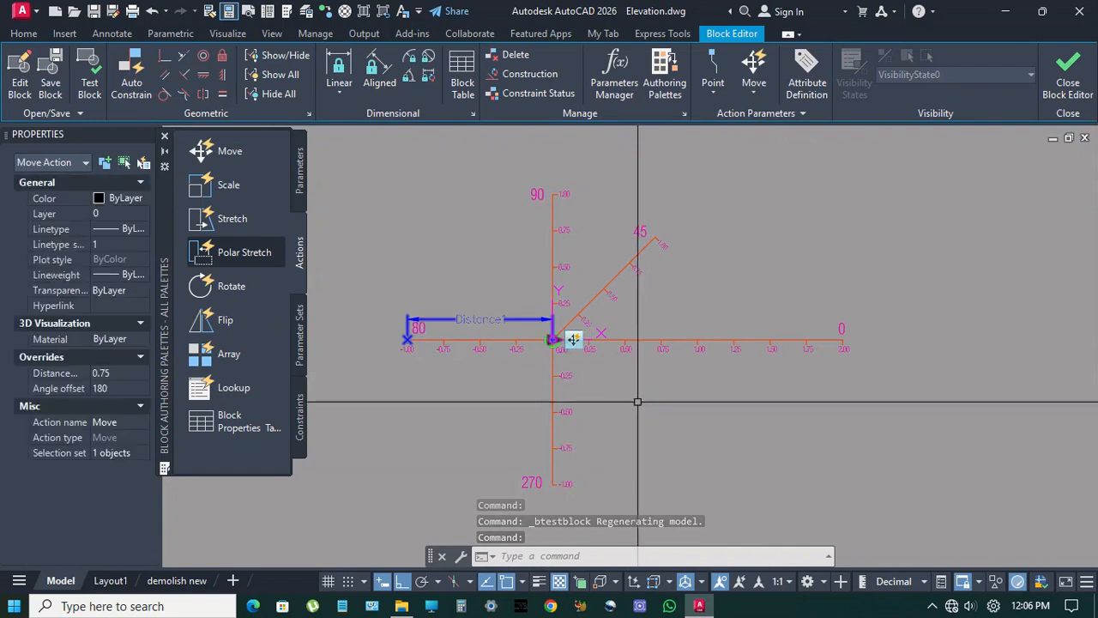
click(120, 374)
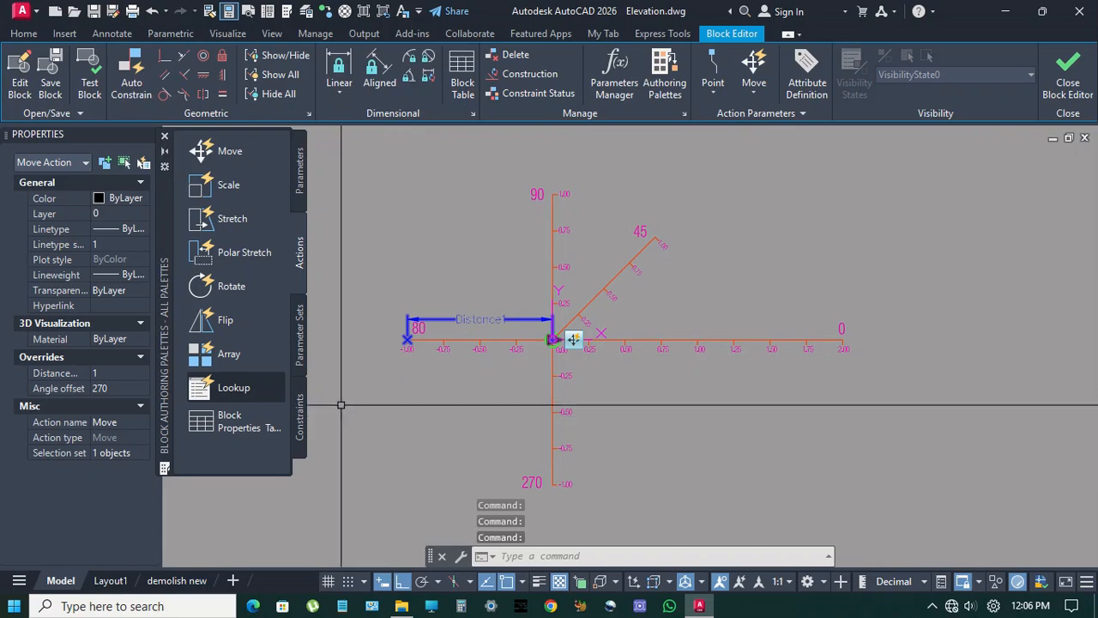
- Test the block by moving the grip from the origin to the 1.00 mark, and check the circle's position on the 270-degree axis
click(91, 83)
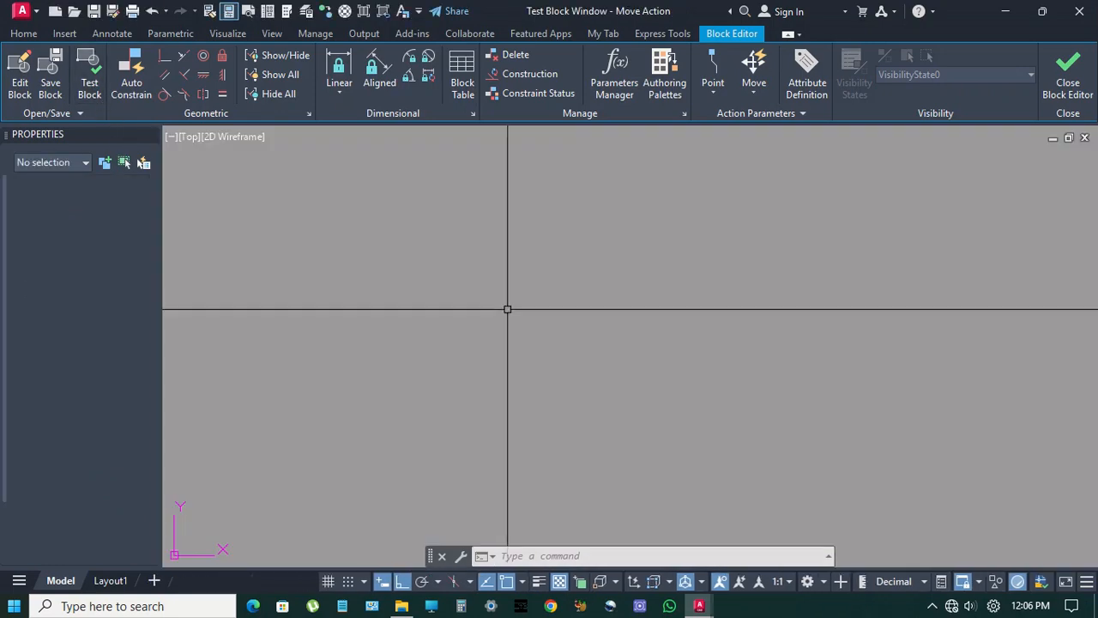
click(622, 352)
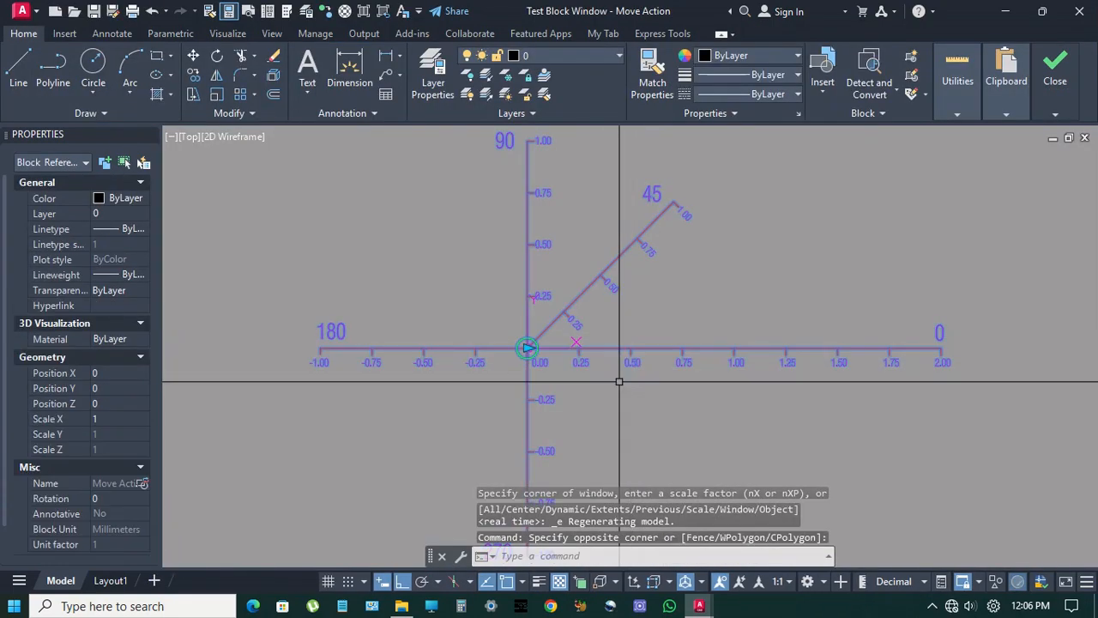
click(526, 349)
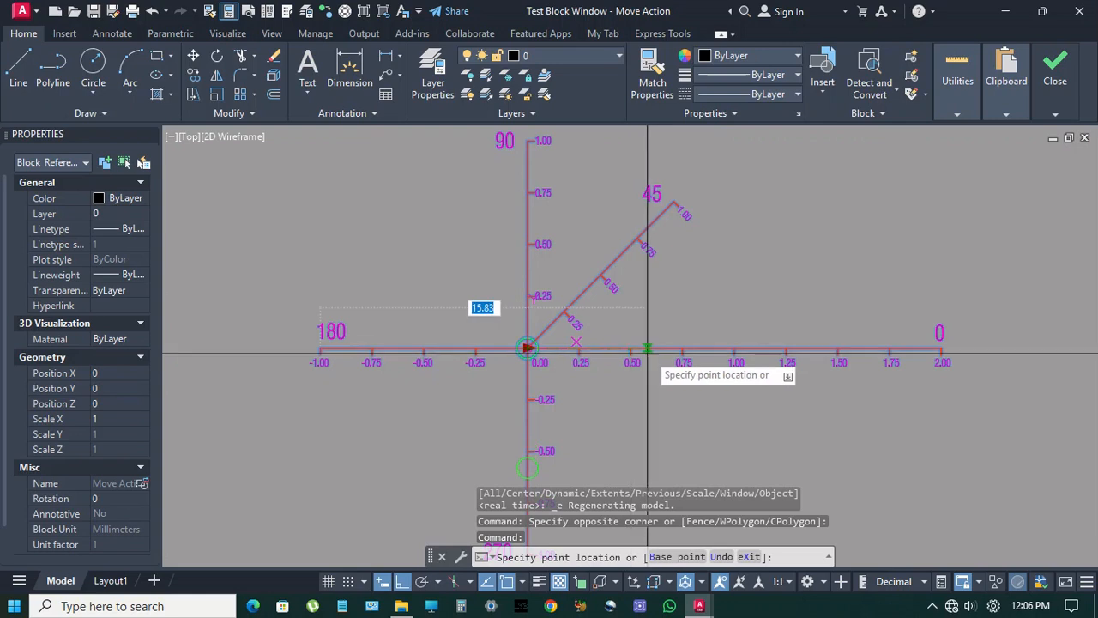
middle_drag(684, 347, 659, 342)
click(708, 342)
middle_drag(624, 425, 650, 344)
scroll(610, 390, down, 2)
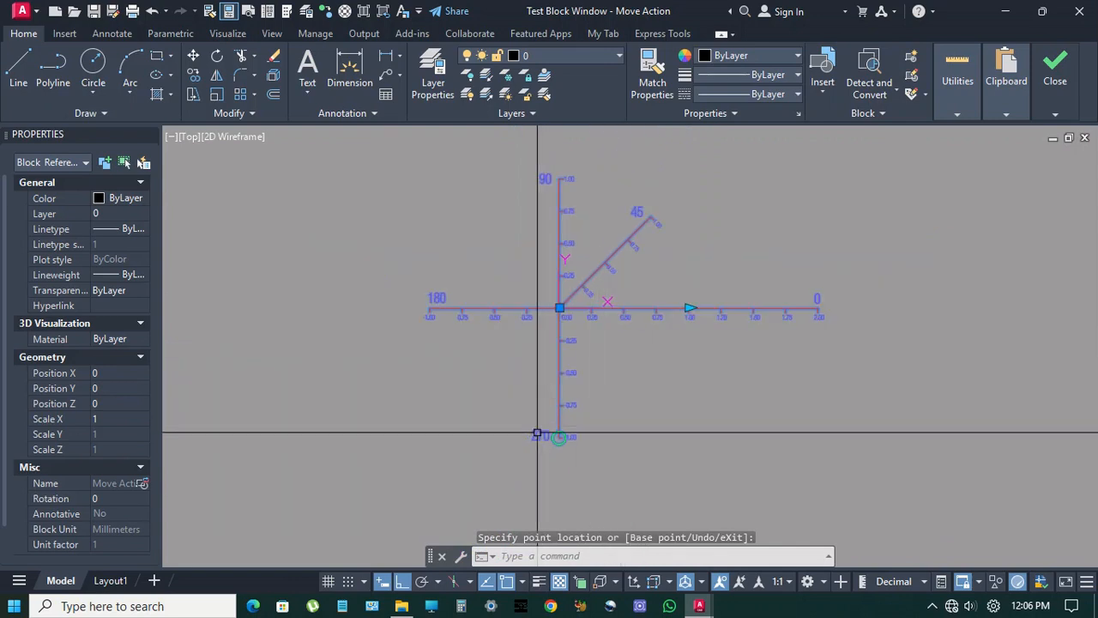
scroll(557, 429, up, 2)
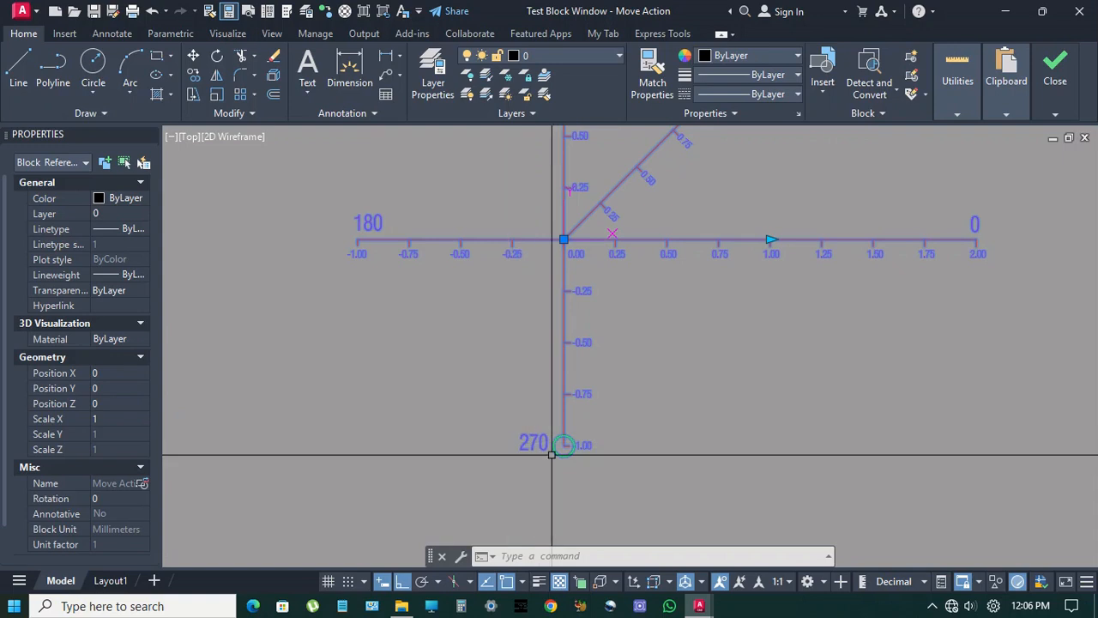
scroll(549, 451, down, 2)
scroll(661, 343, up, 2)
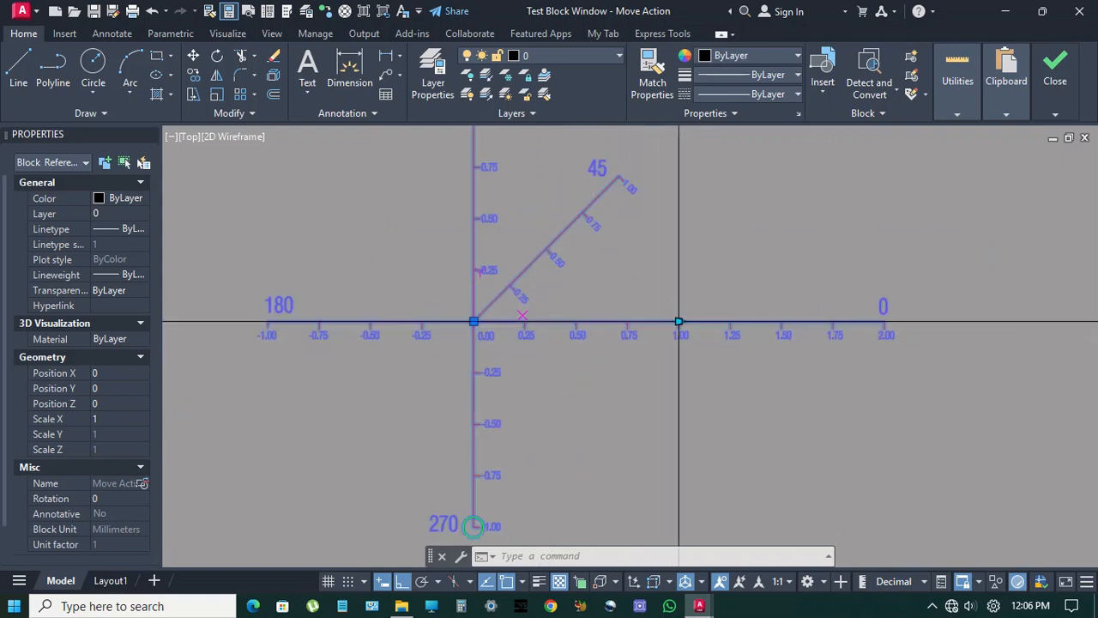
- Move the grip along the horizontal axis to the 0.50 mark and out to 0.75, checking the circle on the 270-degree axis
click(677, 324)
click(580, 323)
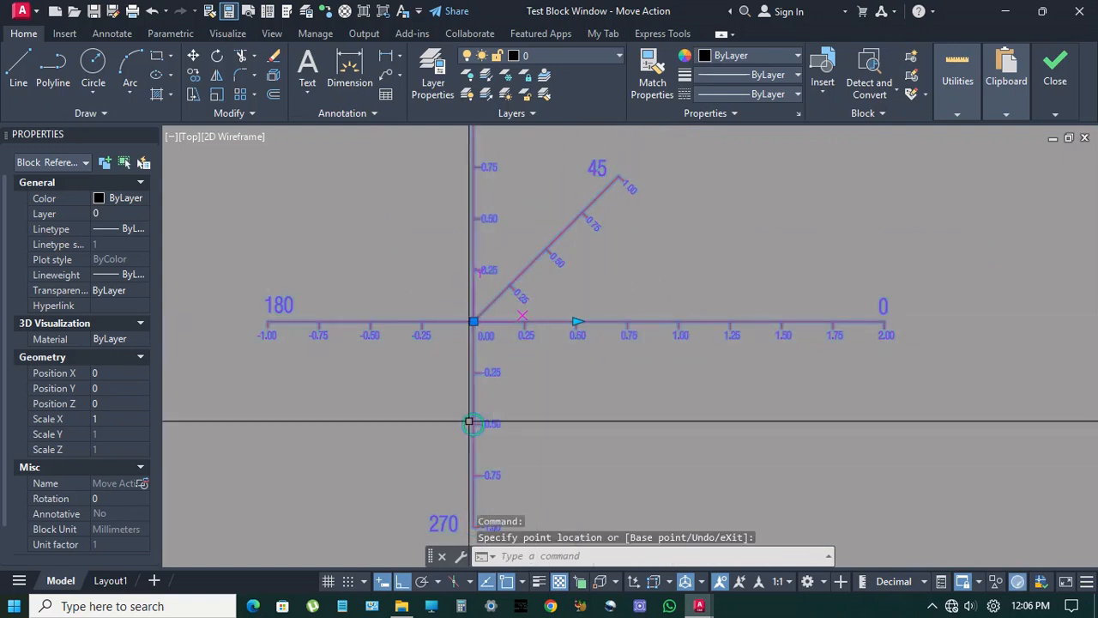
click(578, 323)
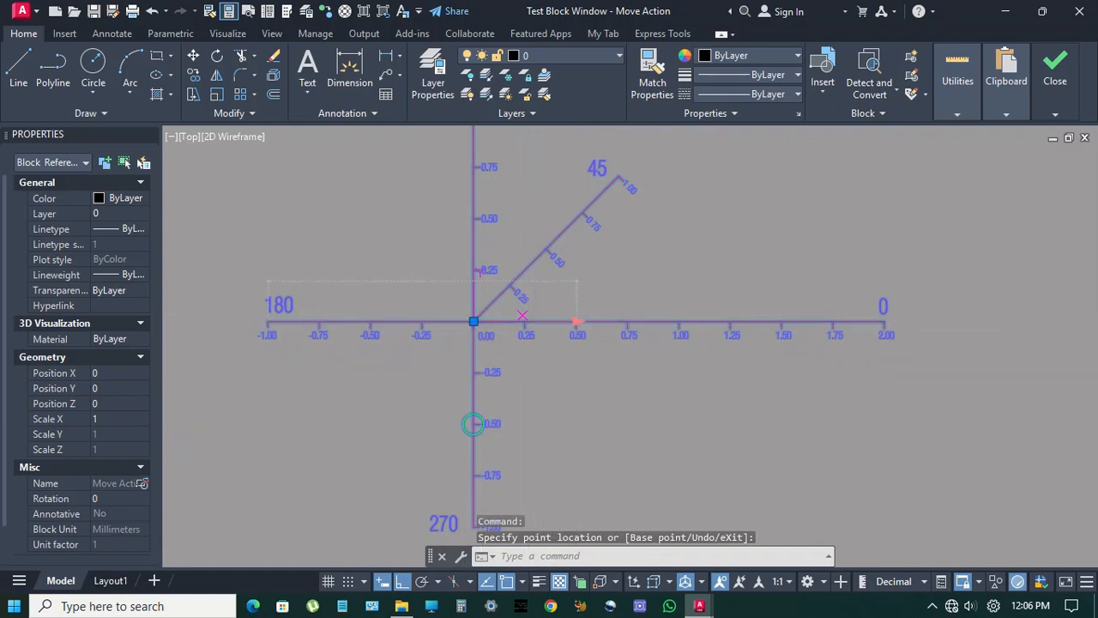
click(629, 323)
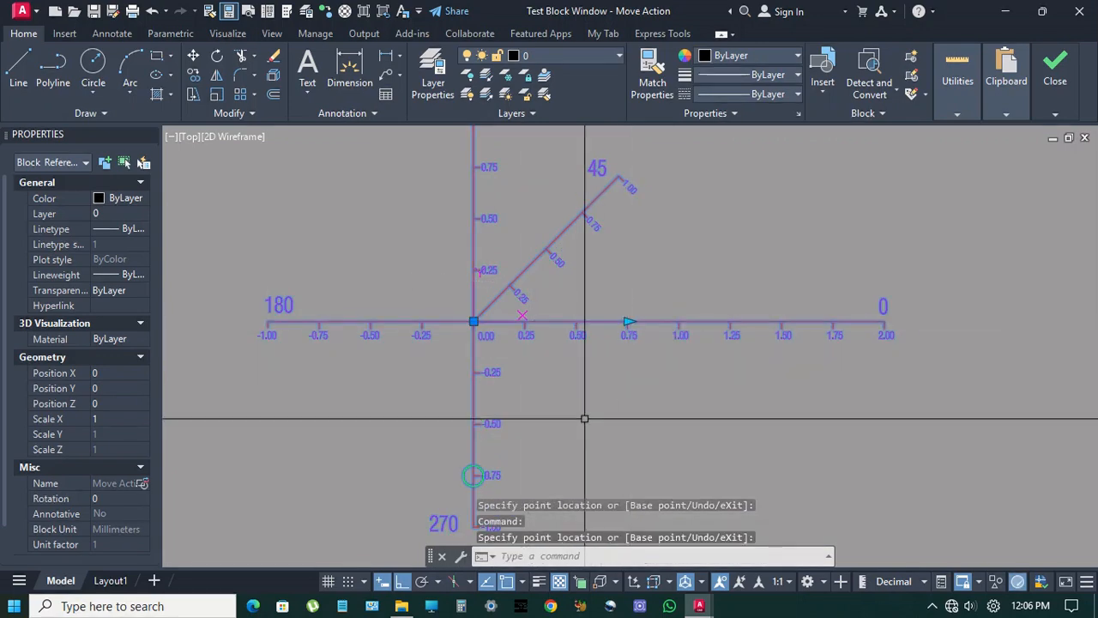
middle_drag(472, 472, 473, 425)
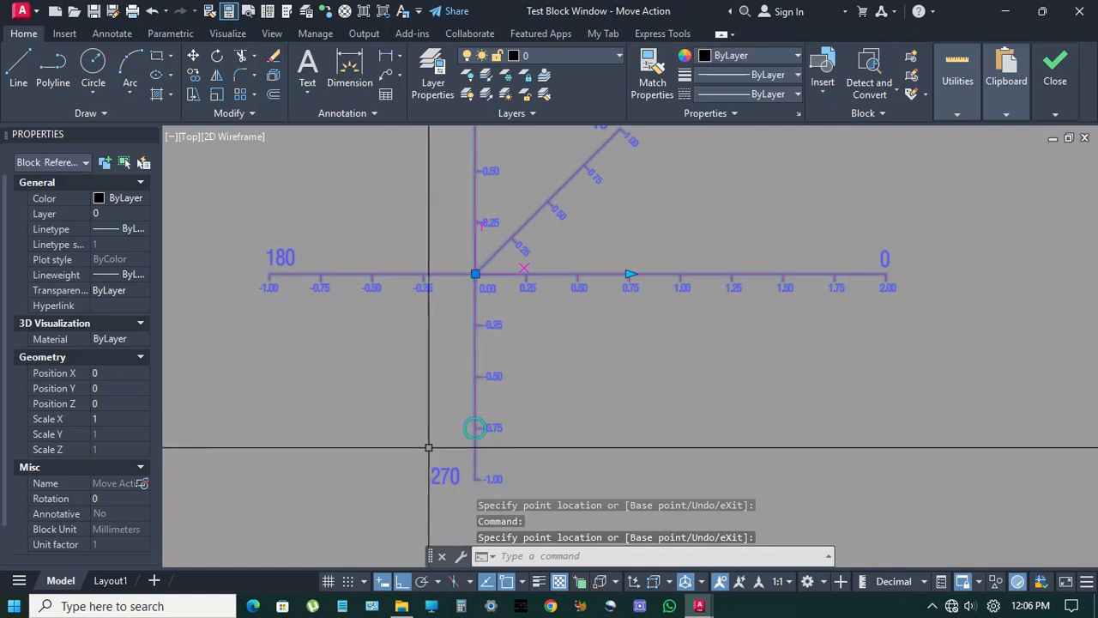
middle_drag(559, 368, 558, 430)
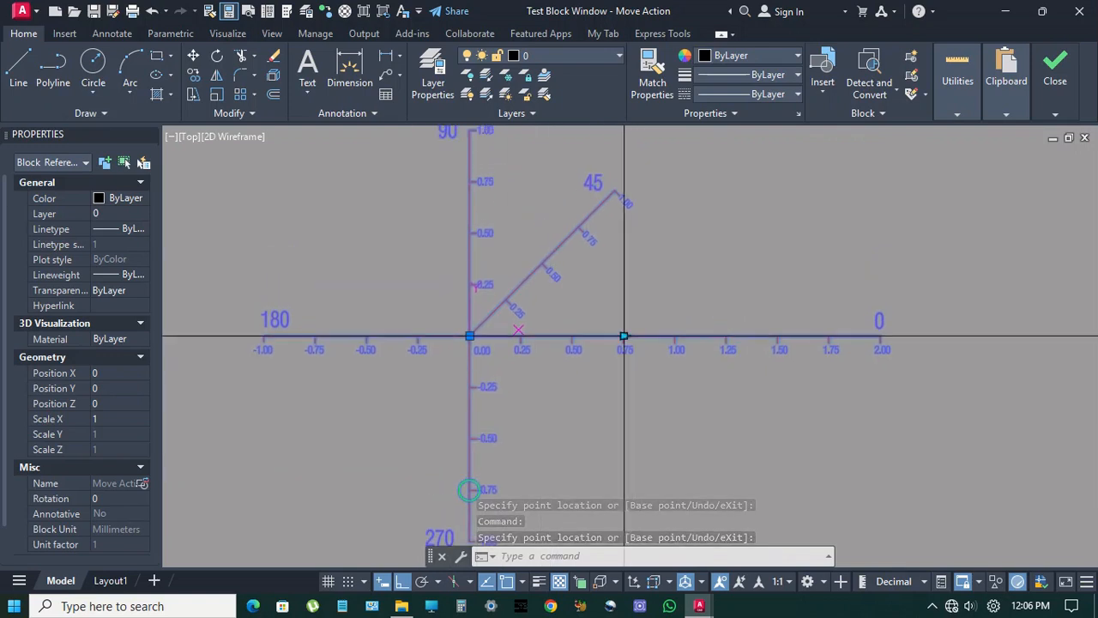
- Return the grip to the 1.00 mark on the horizontal axis and close the block test
click(624, 335)
click(676, 337)
scroll(635, 349, down, 4)
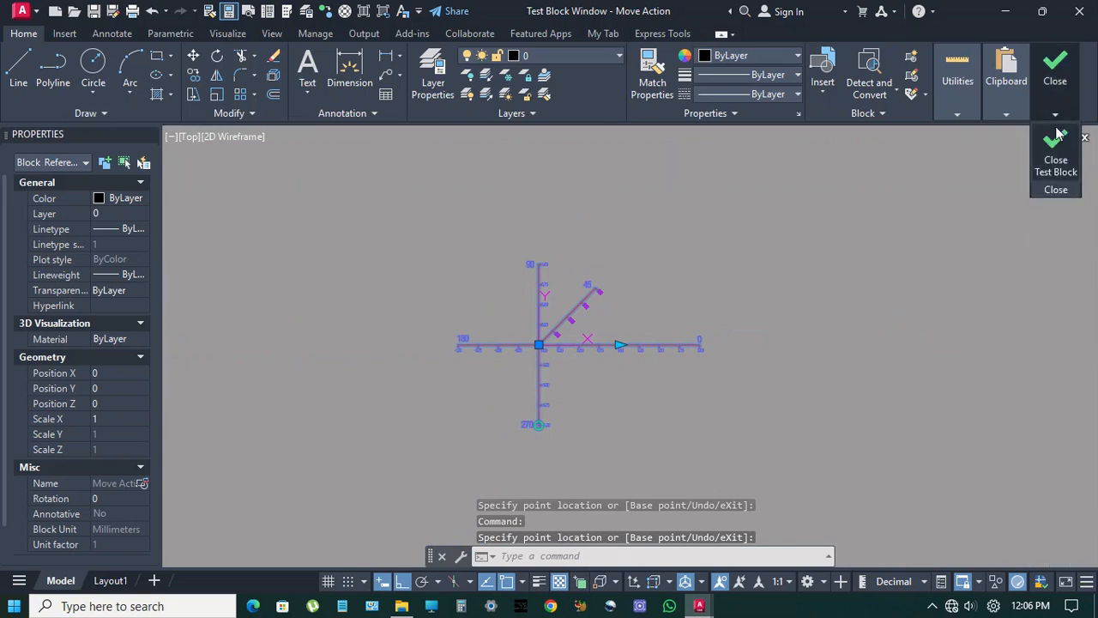
click(1055, 165)
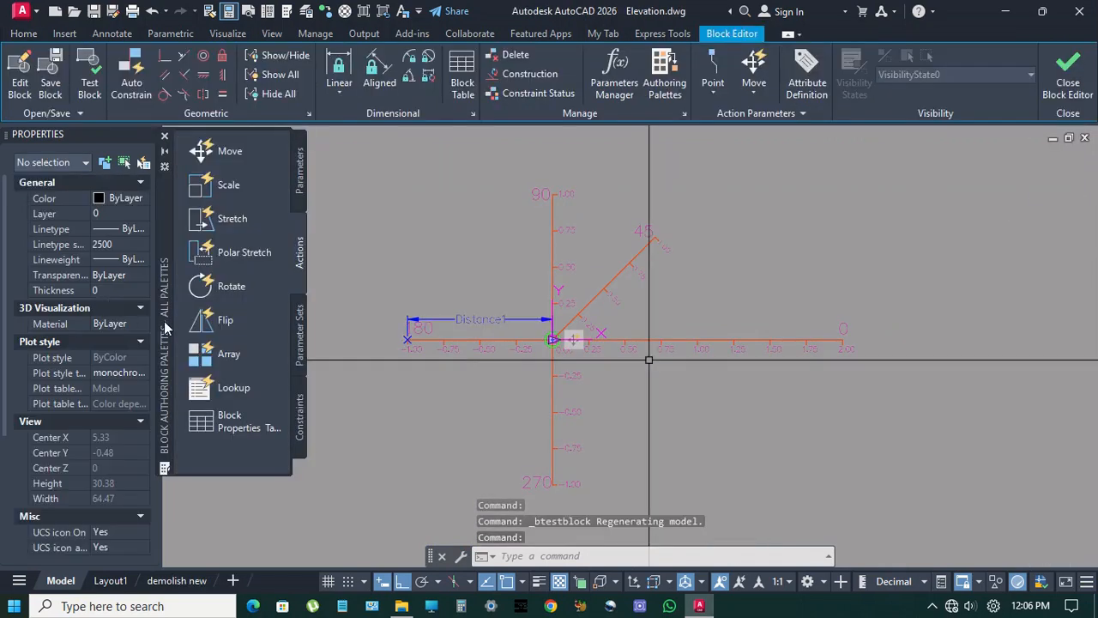
- Set the Move action's distance multiplier to -1, keeping the angle offset at 270
click(574, 340)
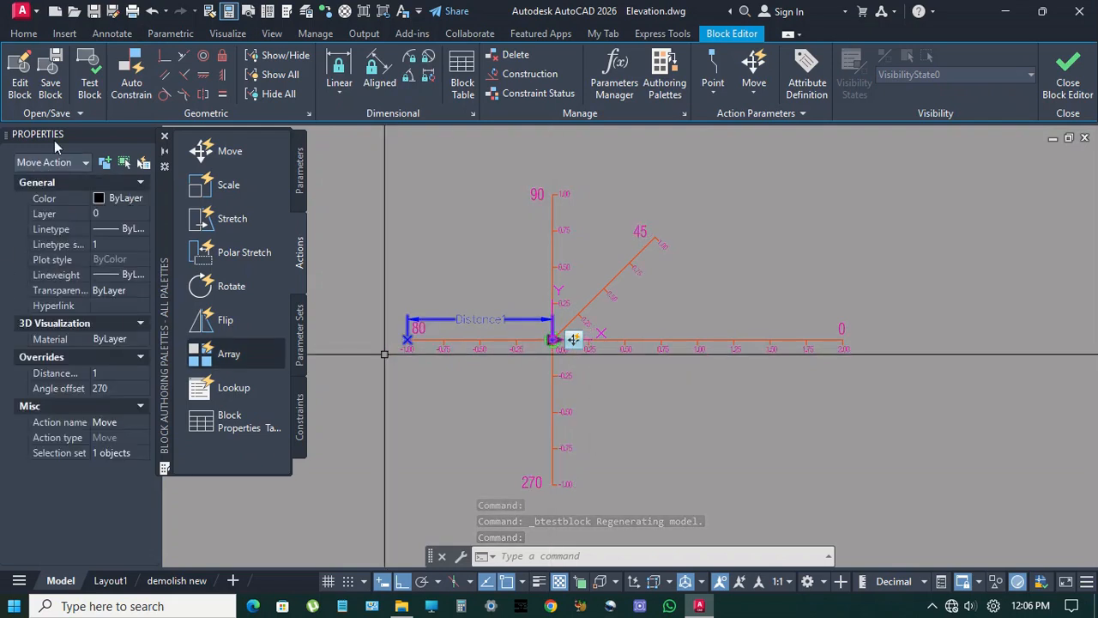
click(111, 375)
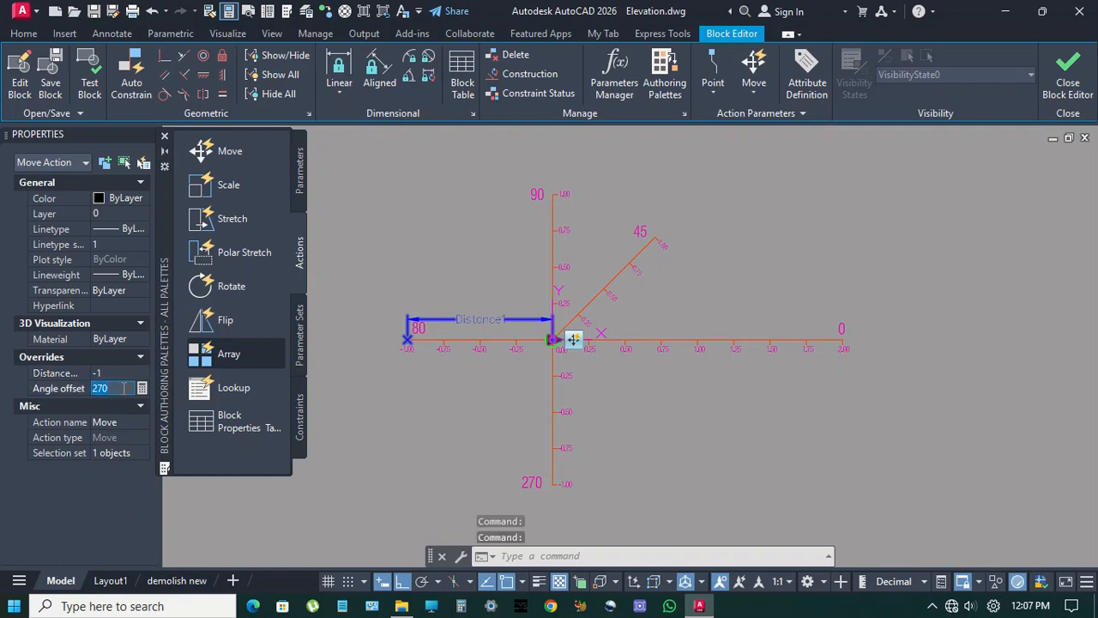
key(Escape)
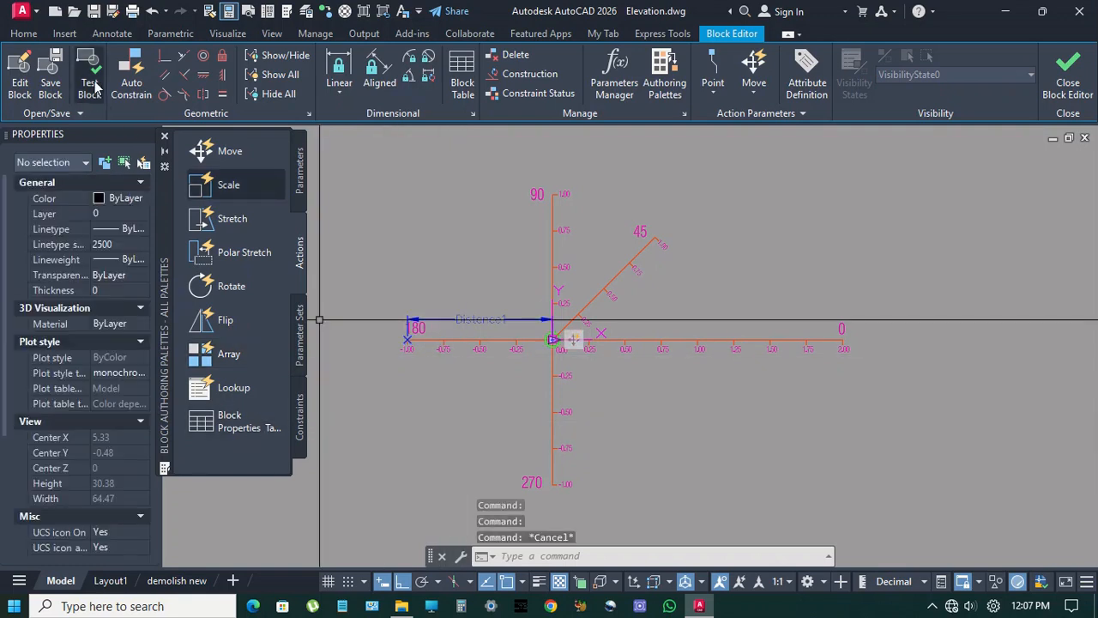
- Test the block by moving the grip from the origin to the 1.00 mark, and check the circle's position on the 90-degree axis
click(92, 85)
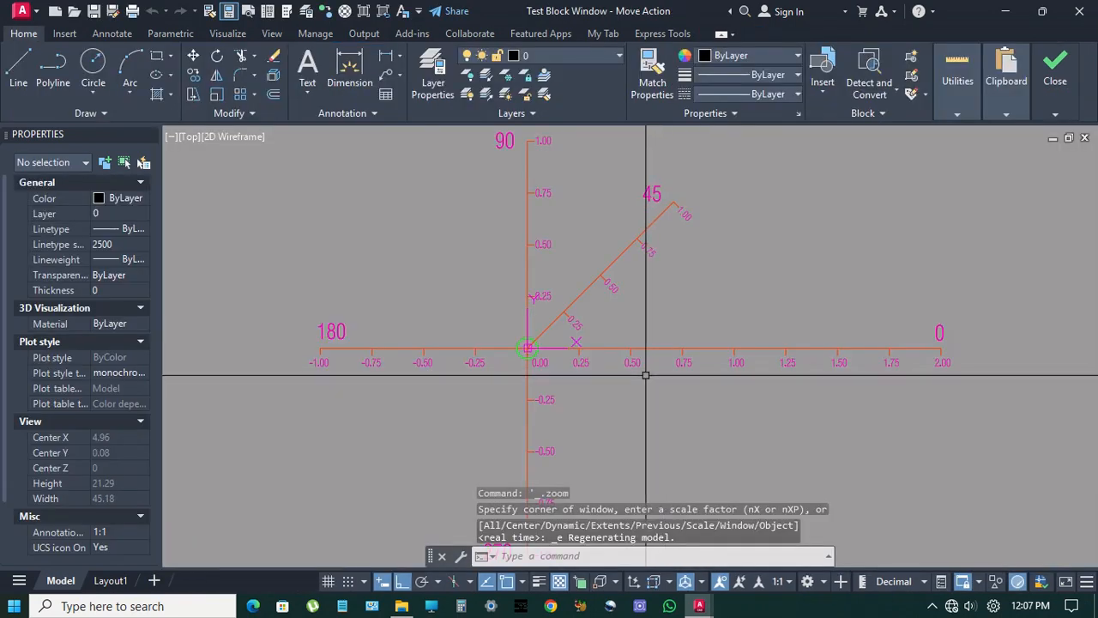
click(734, 336)
middle_drag(588, 402, 584, 373)
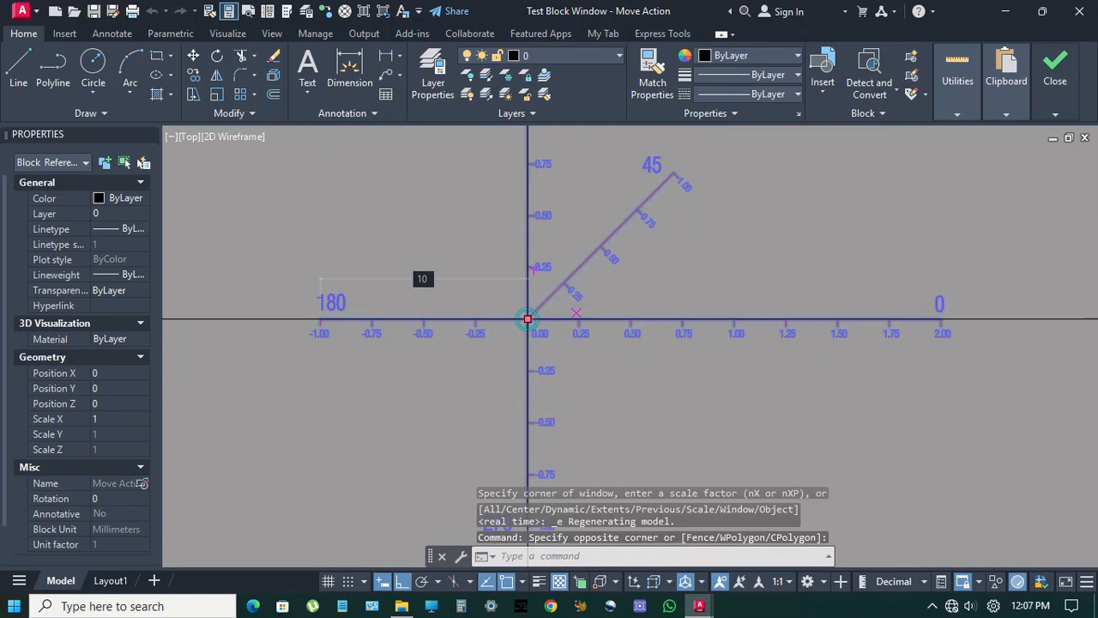
click(528, 320)
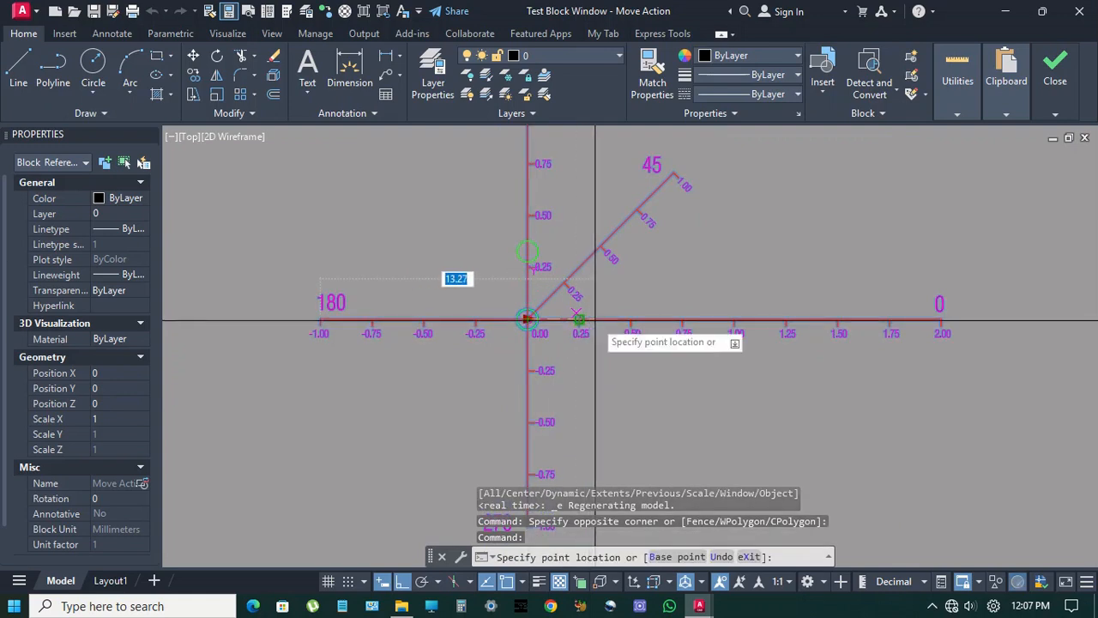
middle_drag(613, 318, 585, 366)
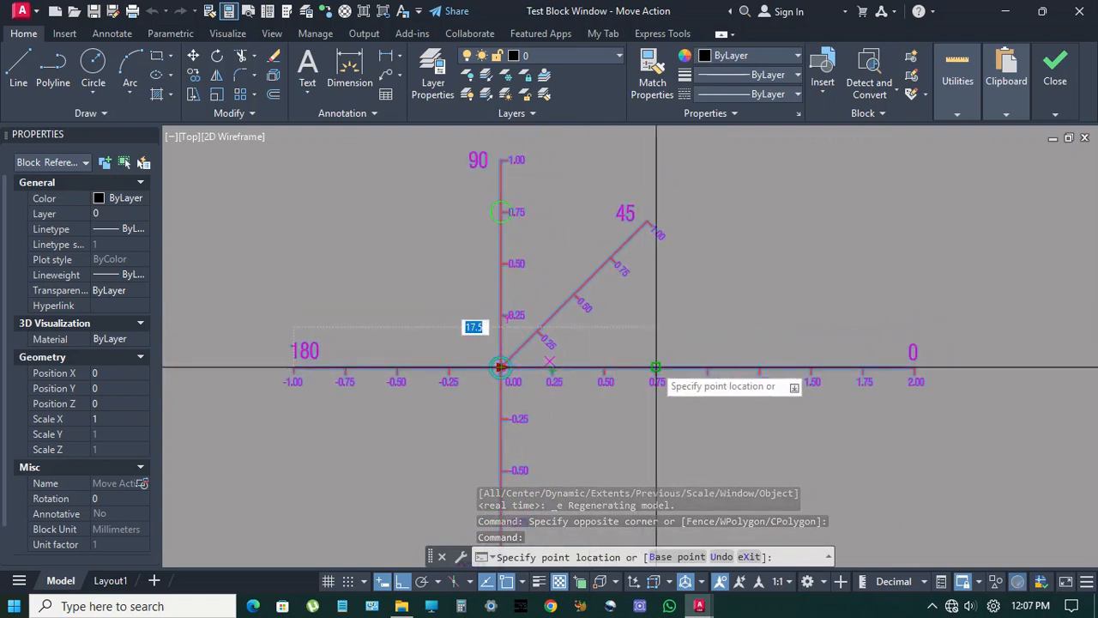
click(705, 374)
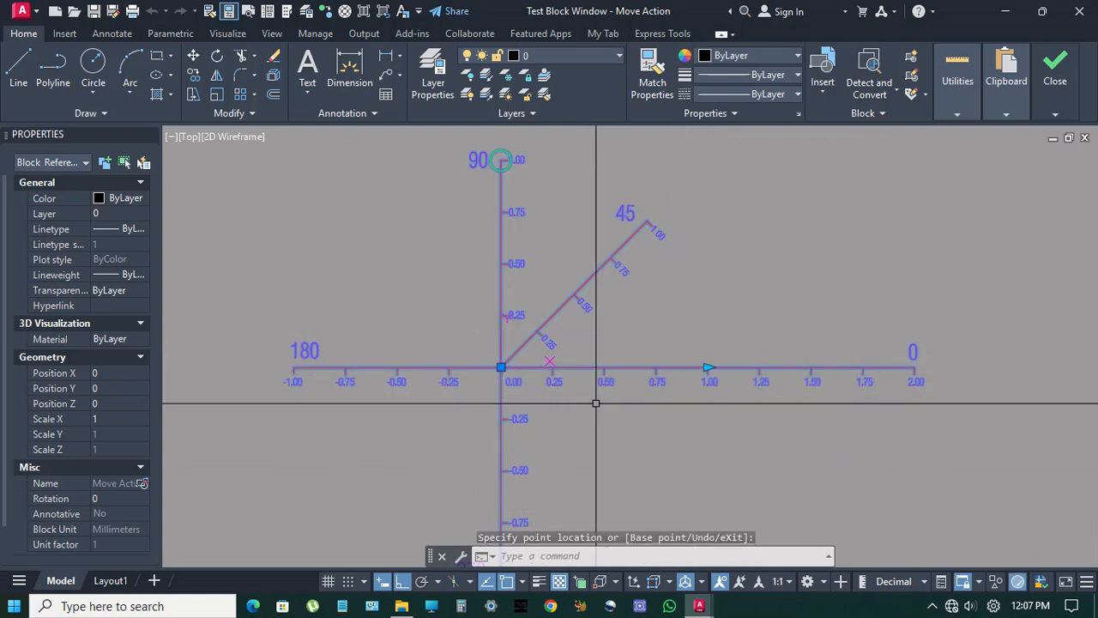
middle_drag(654, 404, 652, 415)
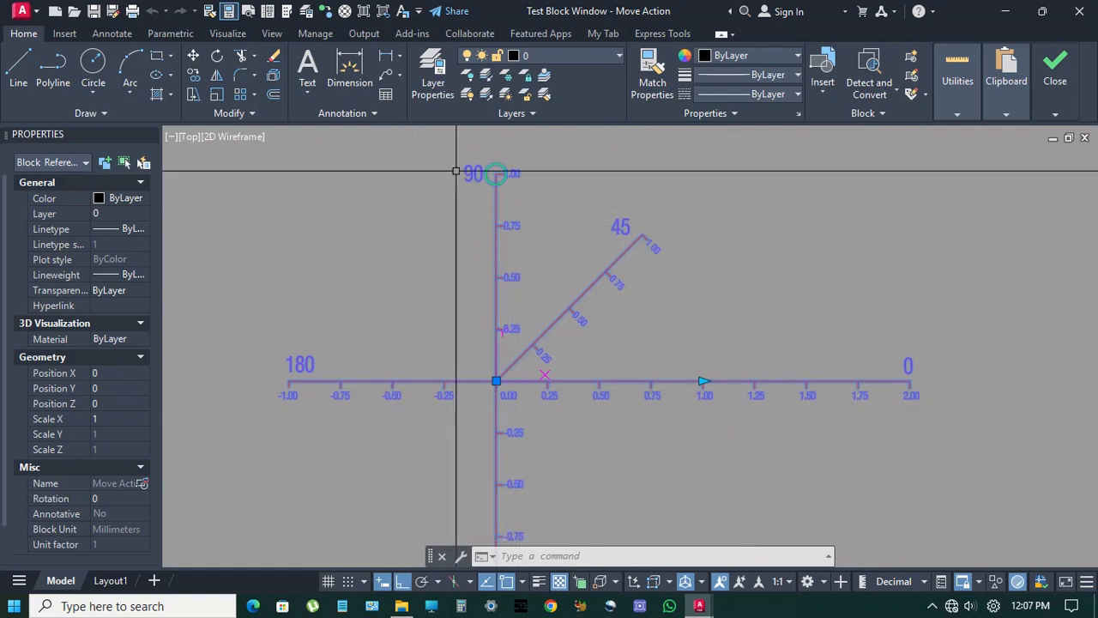
scroll(470, 180, up, 2)
scroll(472, 191, down, 2)
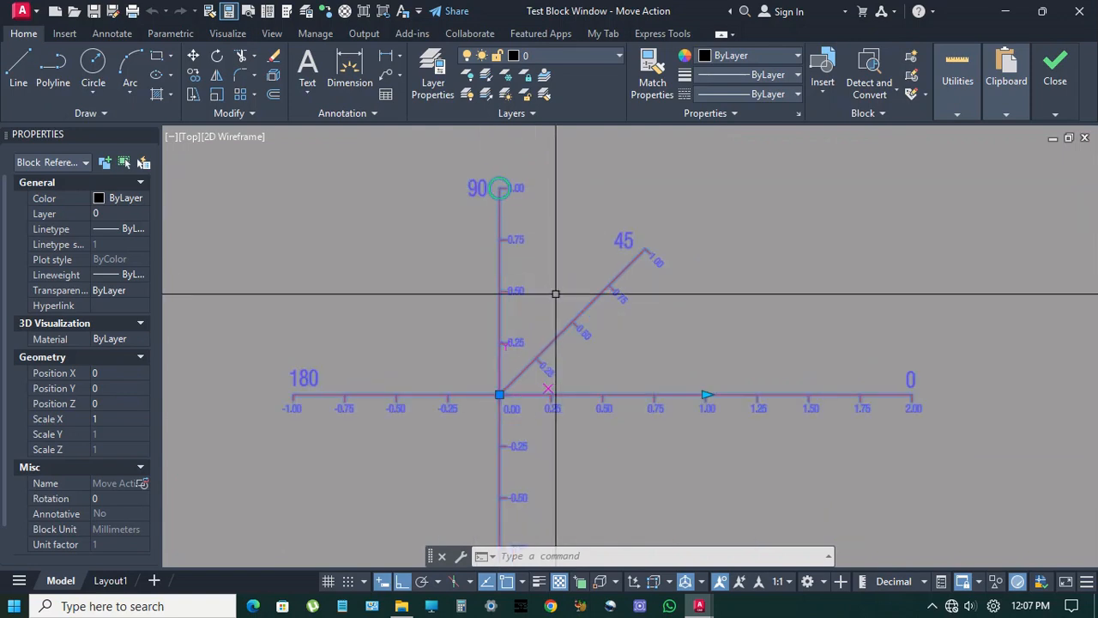
- Move the grip to the 0.50 mark, and across the origin to the -0.50 mark on the 180-degree side
click(706, 392)
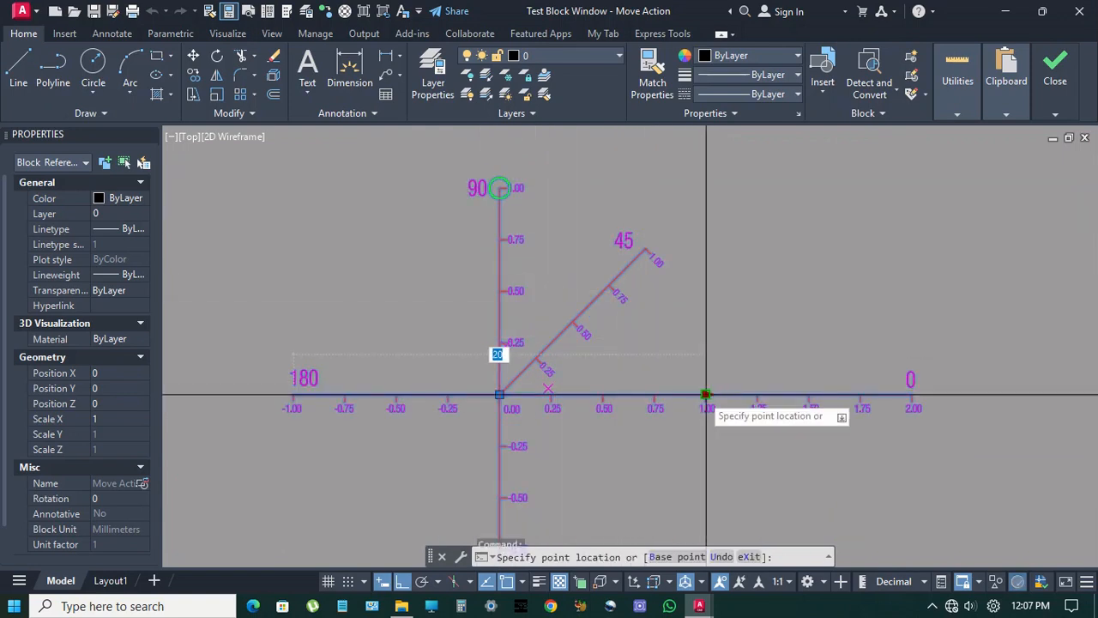
click(604, 395)
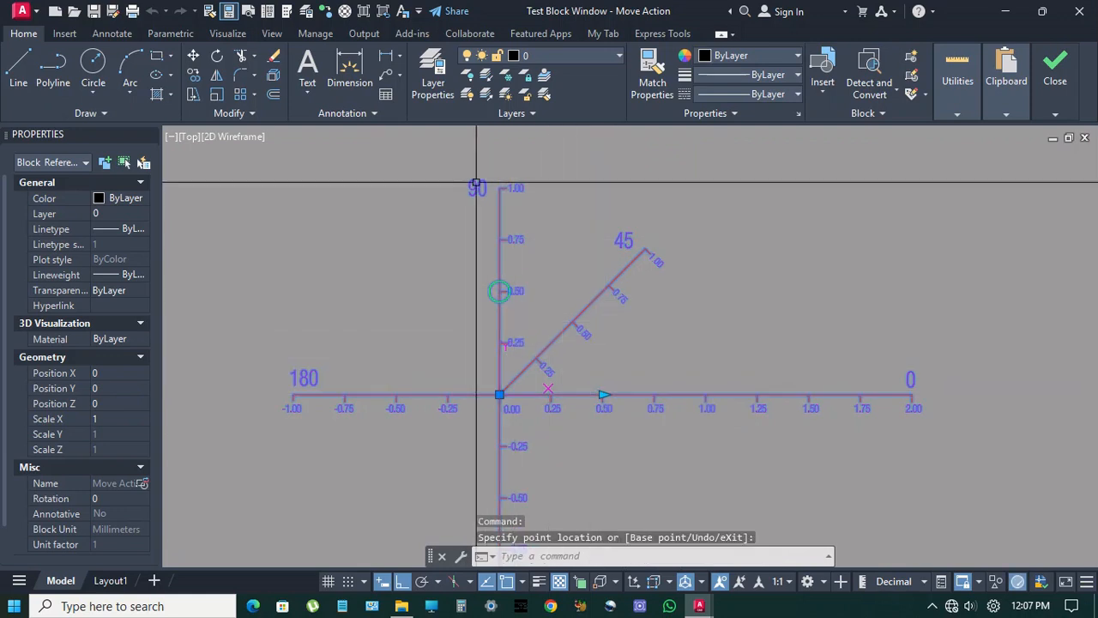
click(604, 395)
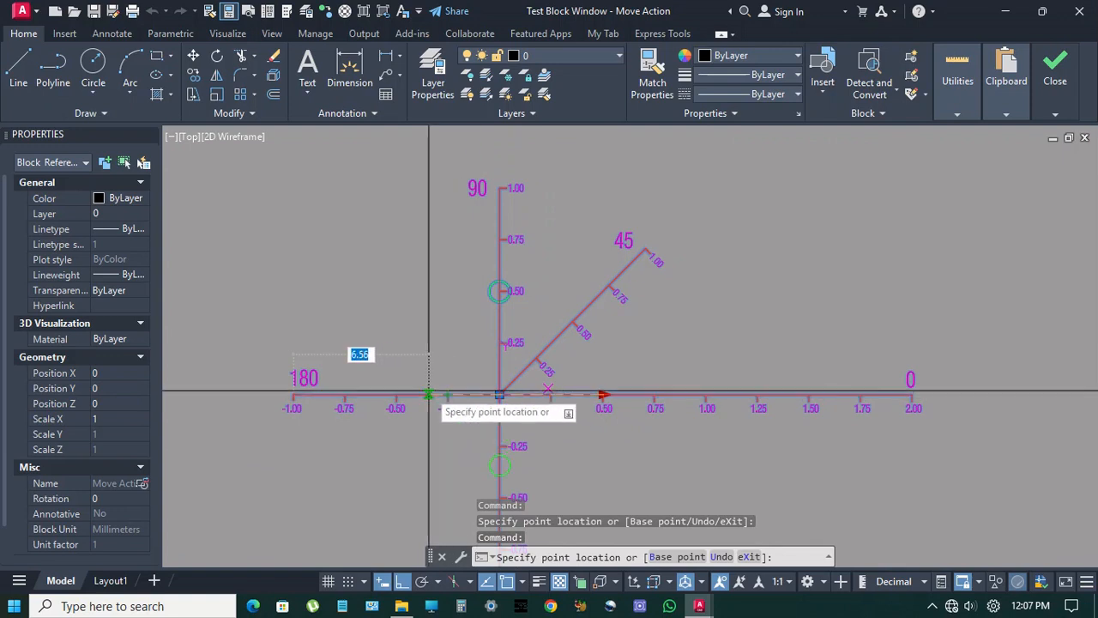
click(396, 395)
middle_drag(465, 378, 533, 327)
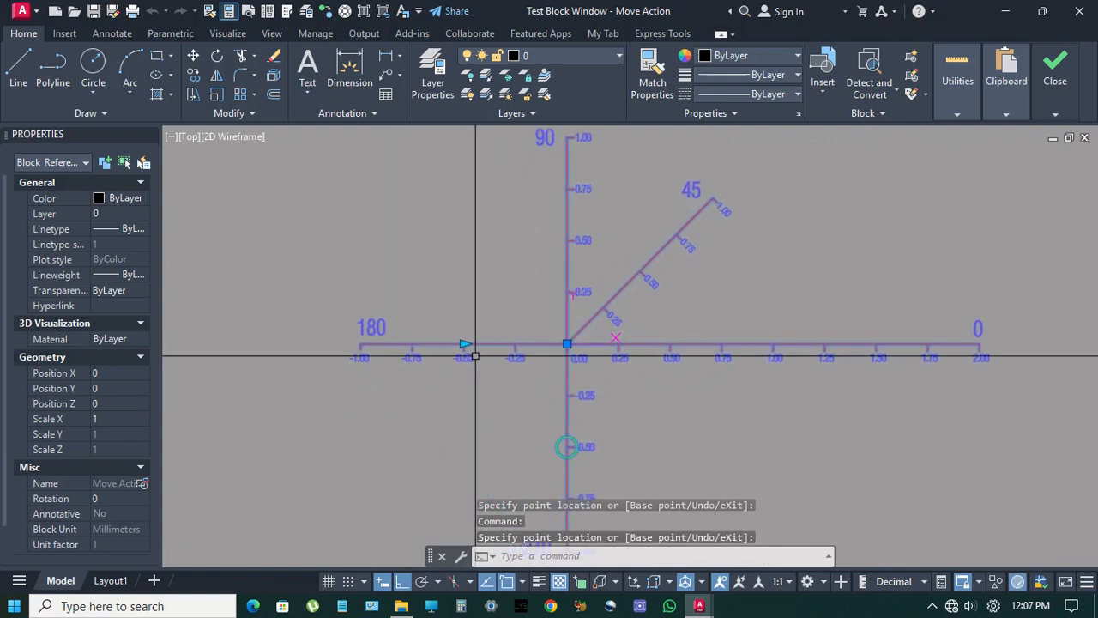
- Move the grip along the 180-degree side to the -0.75 mark and back to -0.25
click(412, 344)
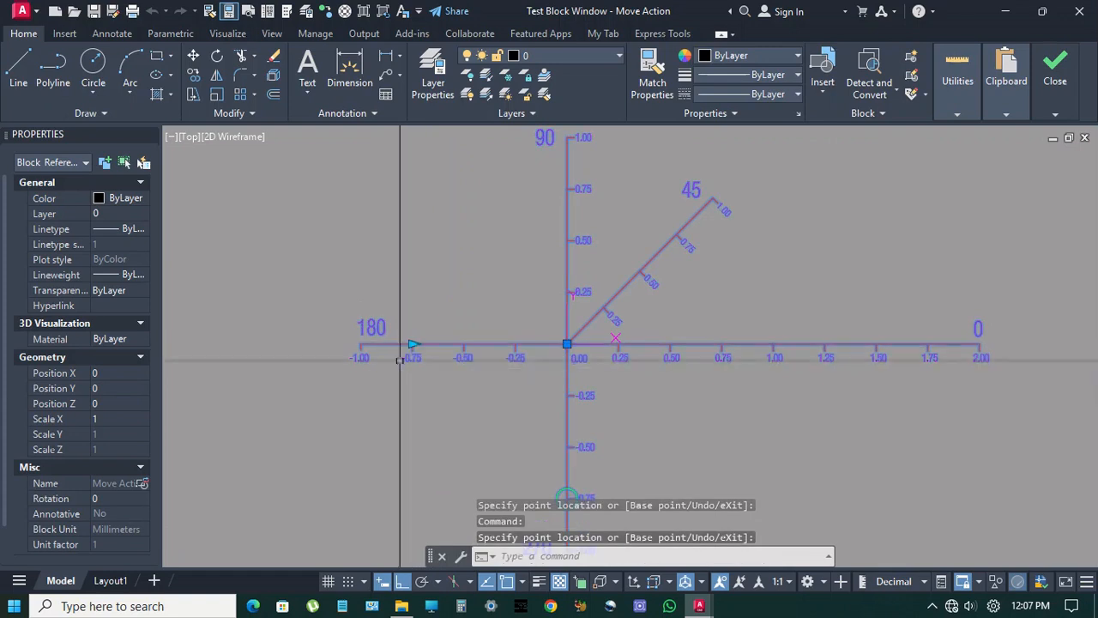
click(413, 344)
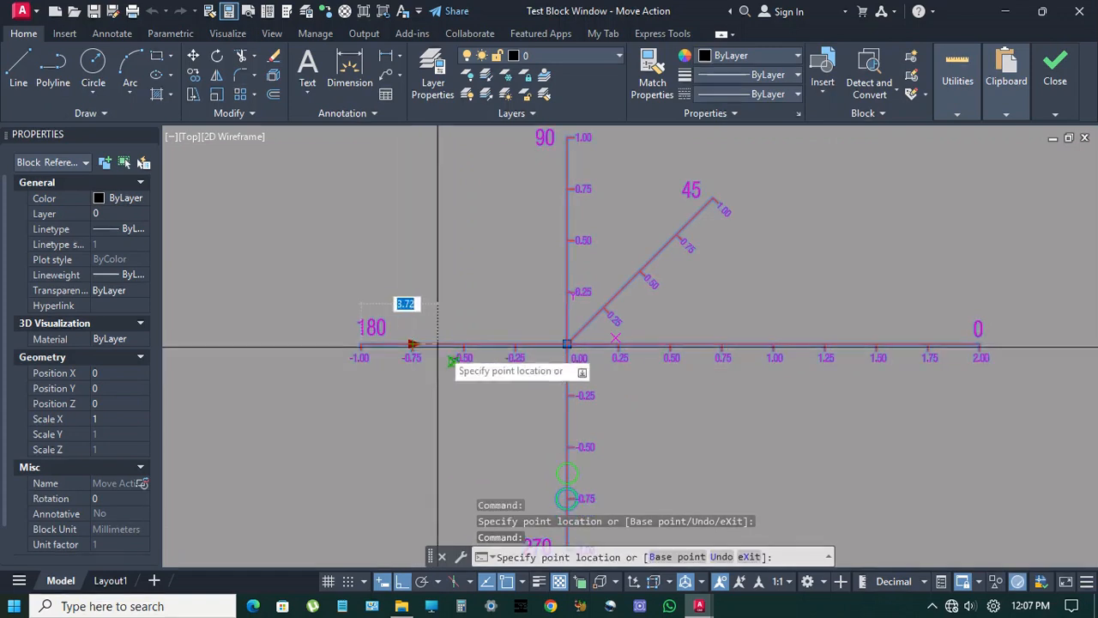
click(516, 344)
- Move the grip from the -0.25 mark to the 1.00 mark on the 0-degree side and close the block test
click(515, 344)
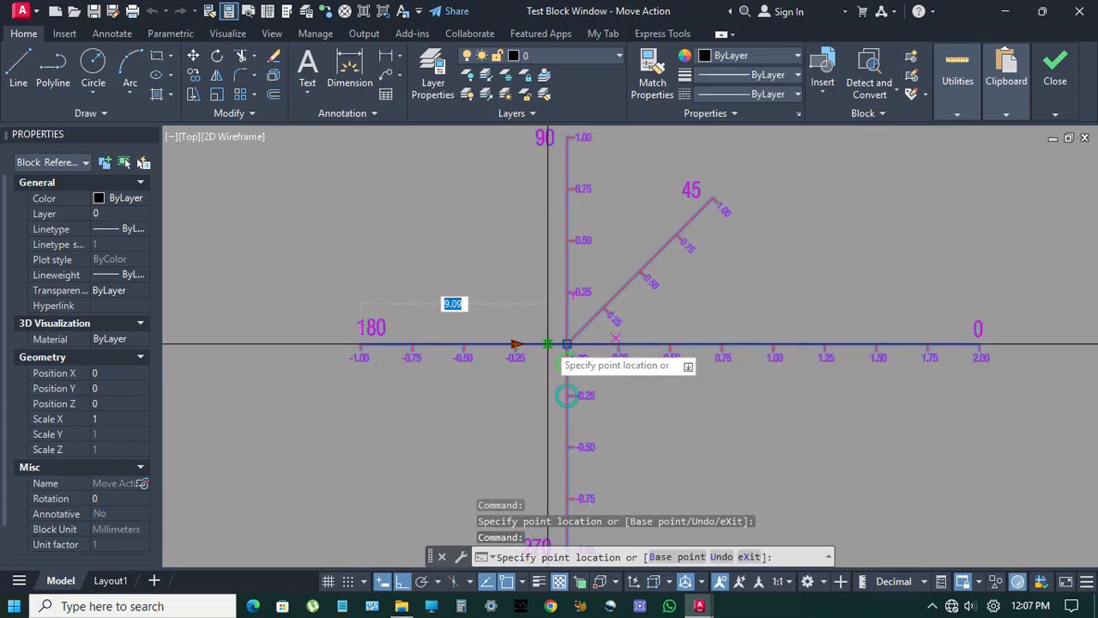
click(772, 344)
mouse_move(564, 313)
middle_down()
mouse_move(467, 360)
mouse_move(485, 369)
middle_up()
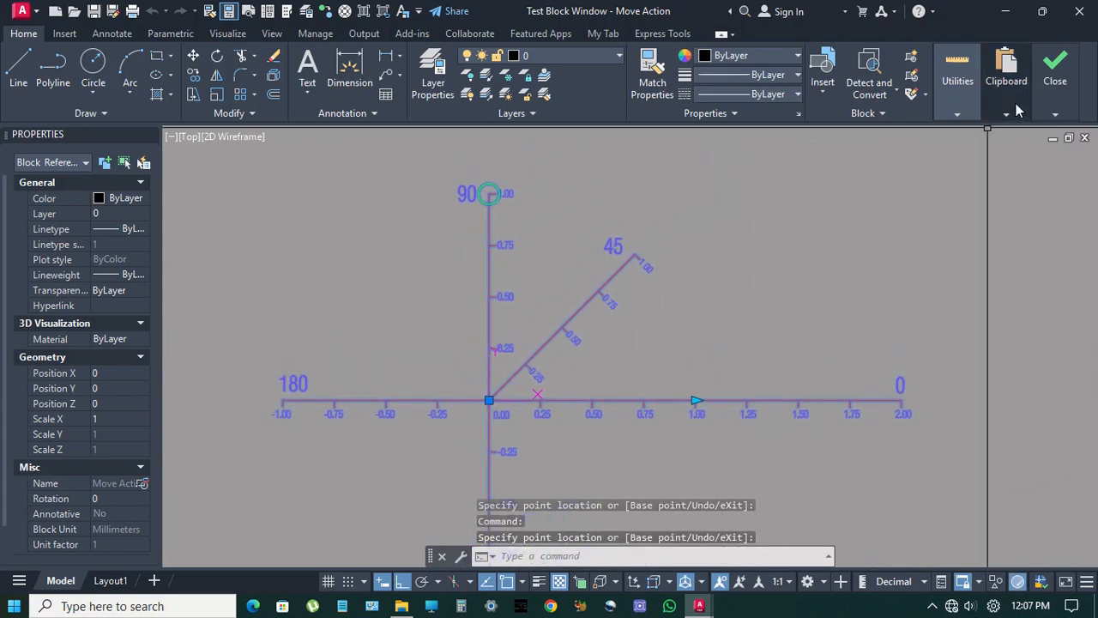
click(1056, 169)
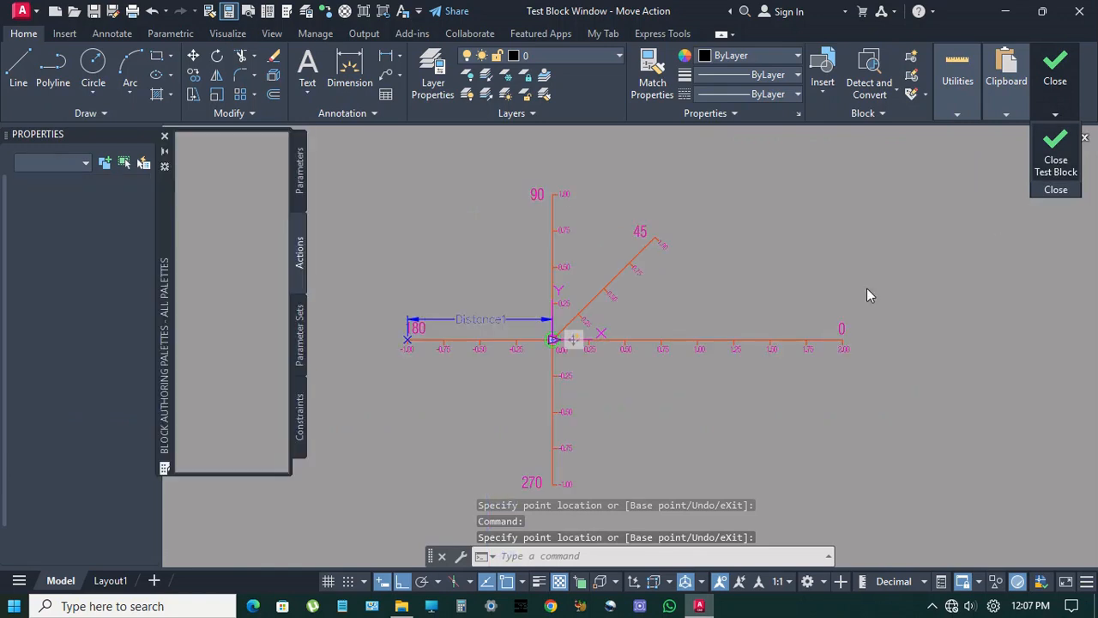
- Set the Move action's distance multiplier to 0.75 and its angle offset to 45
click(574, 340)
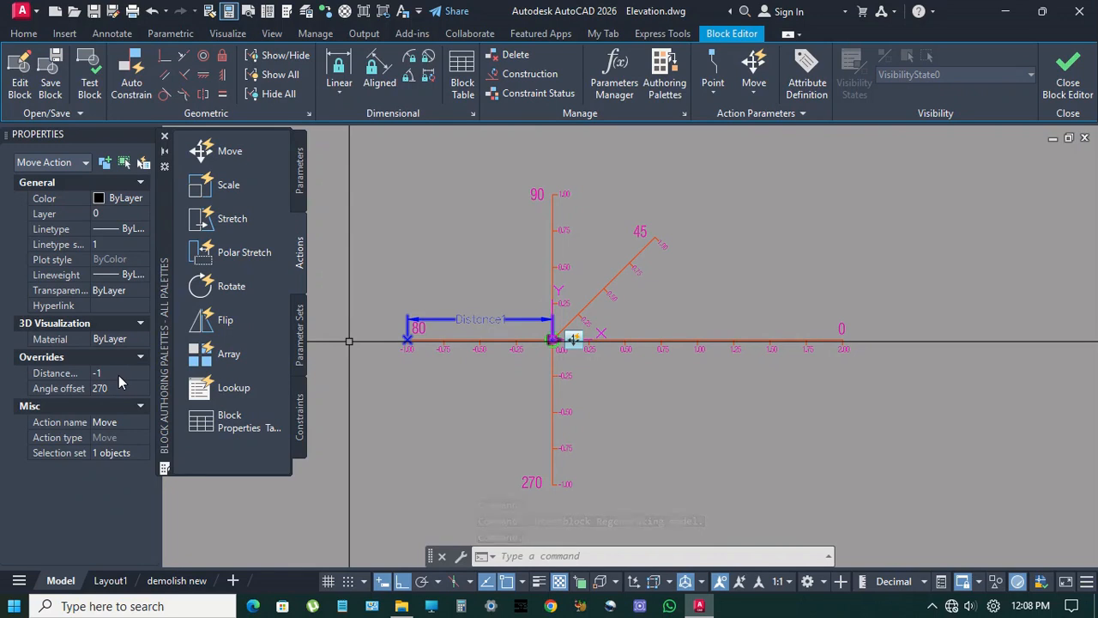
click(119, 374)
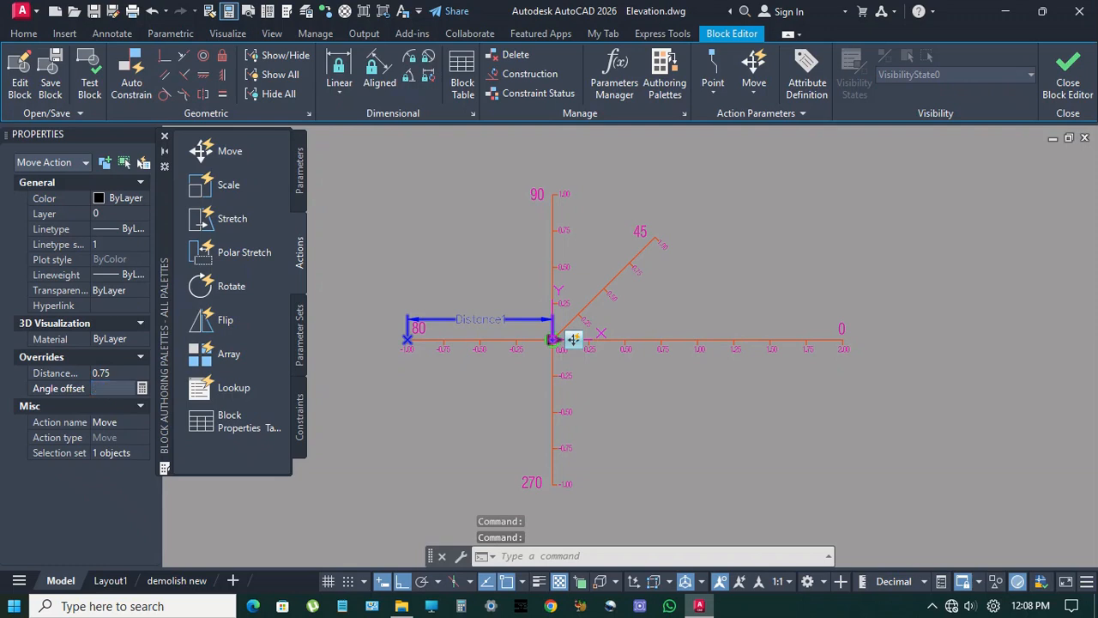
key(Return)
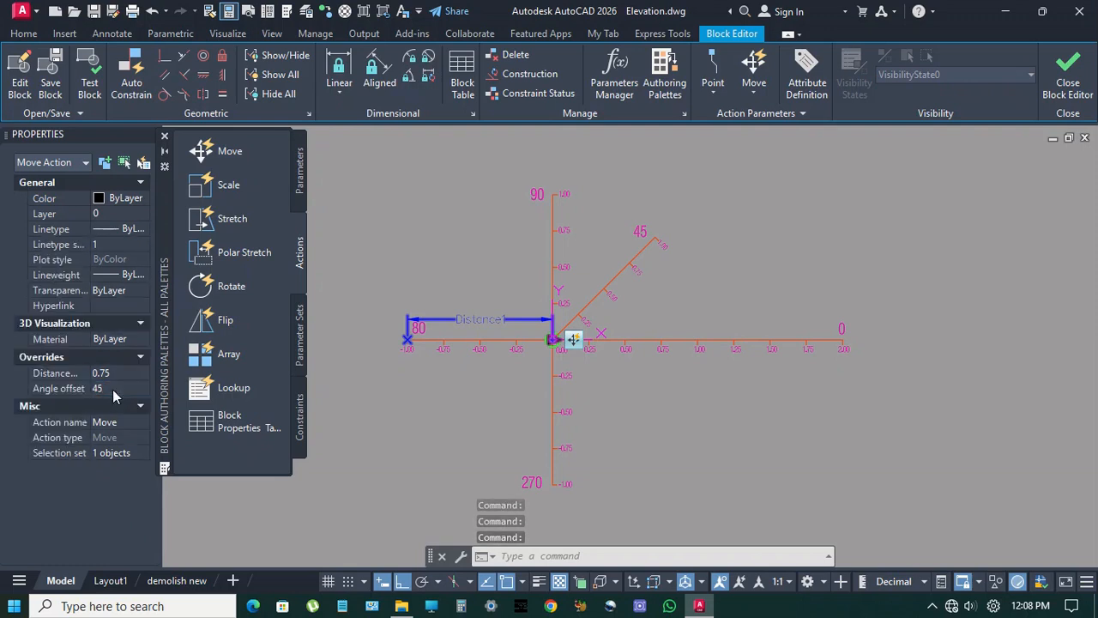
- Test the block and move its linear grip from the origin to the 1.00 mark on the 0-degree side
click(86, 82)
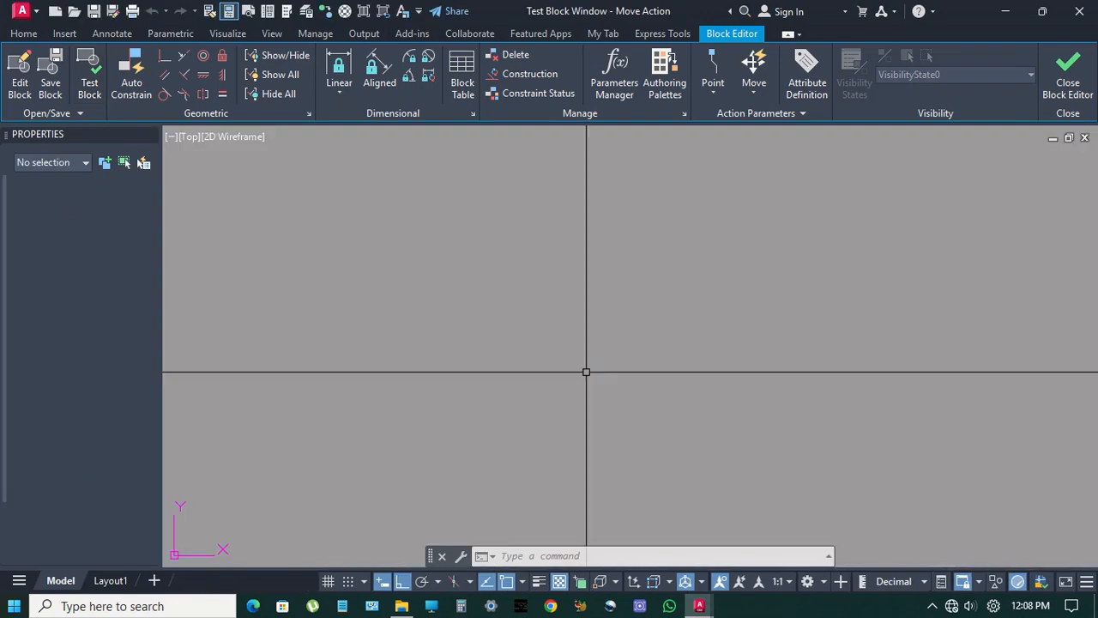
click(705, 314)
click(689, 373)
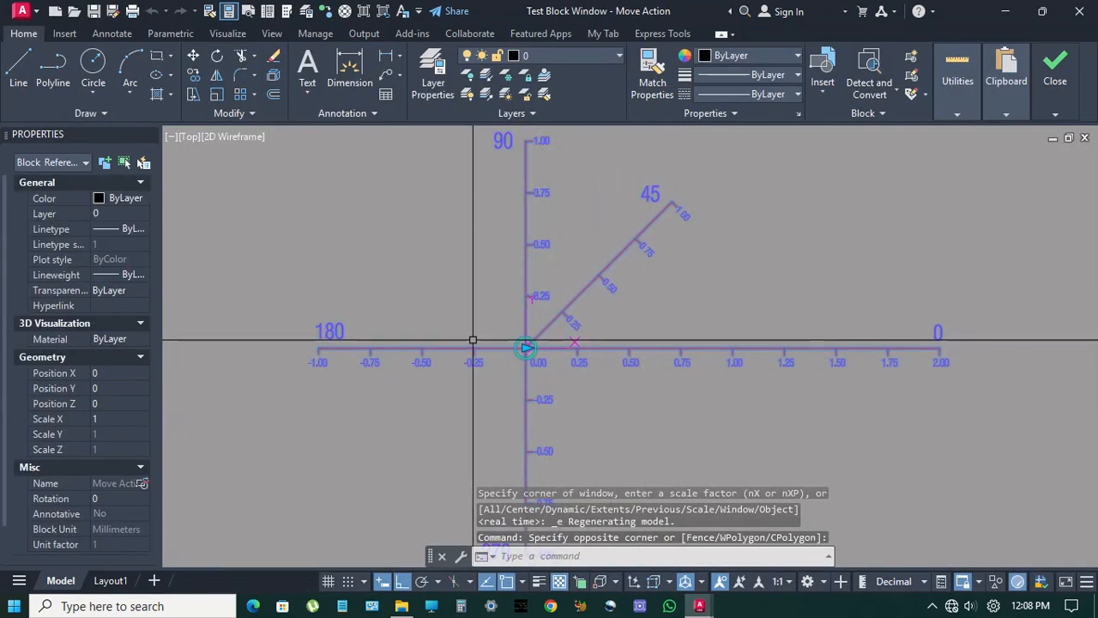
click(526, 348)
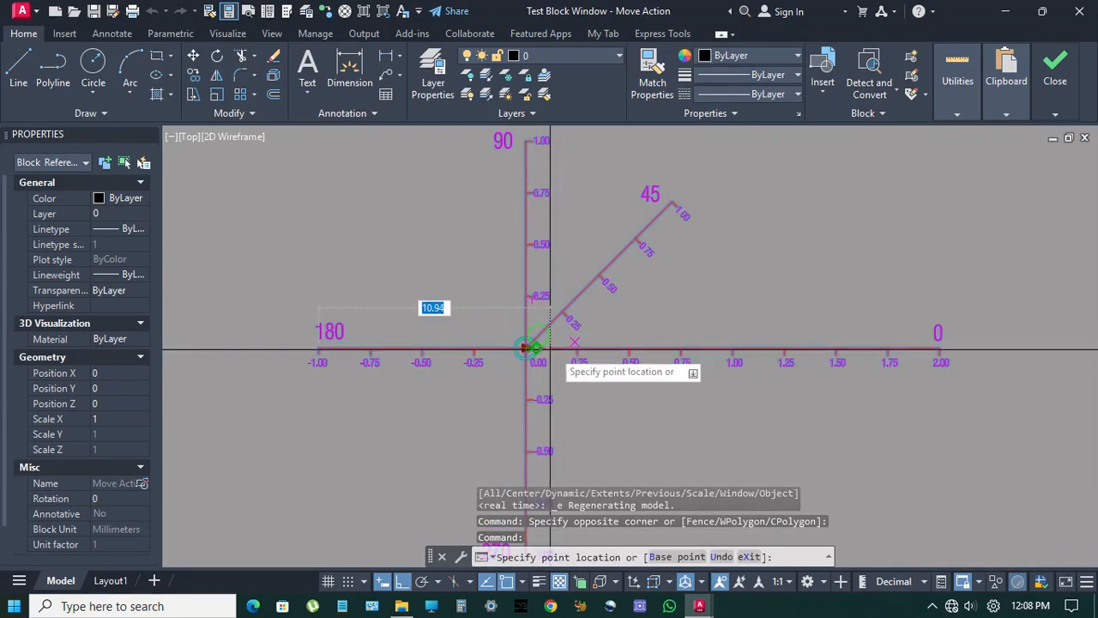
click(733, 348)
middle_drag(747, 287, 715, 319)
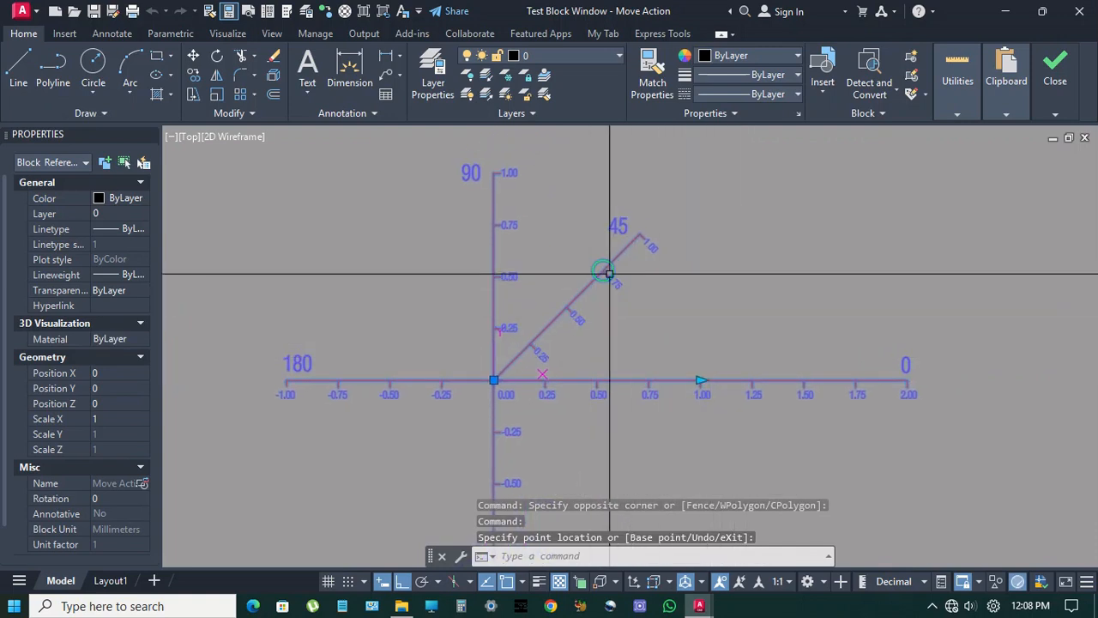
scroll(596, 265, up, 5)
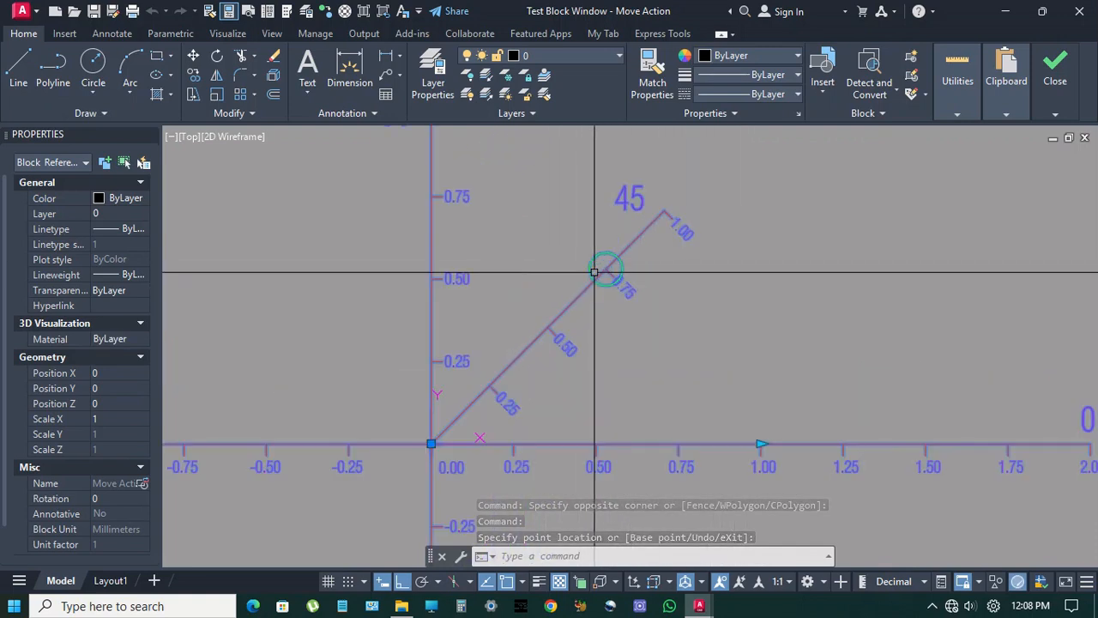
scroll(616, 276, down, 2)
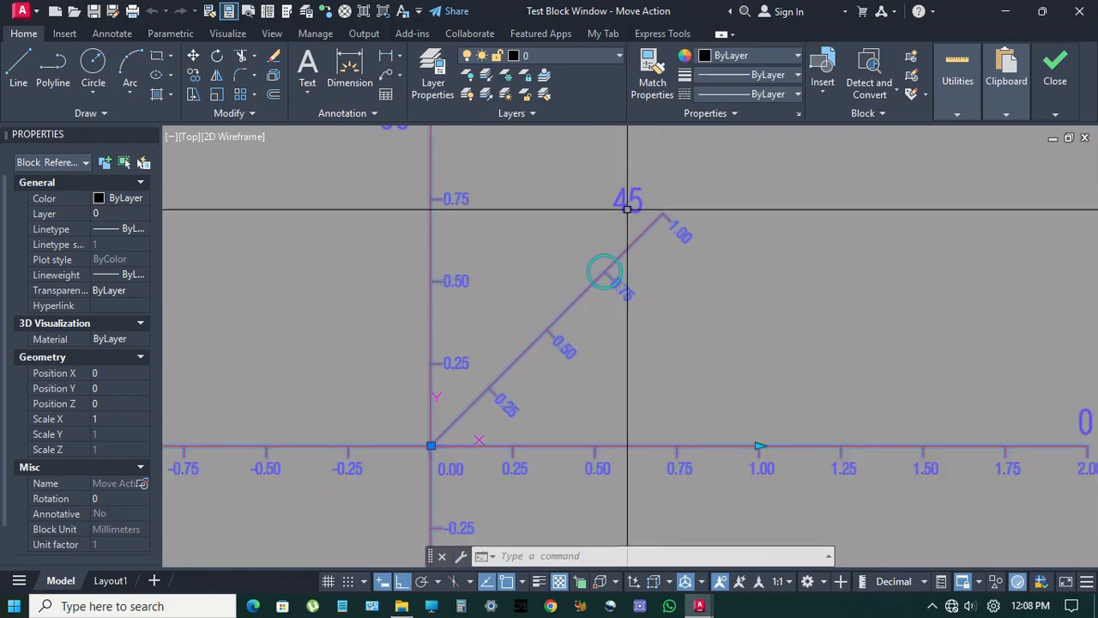
scroll(625, 228, down, 2)
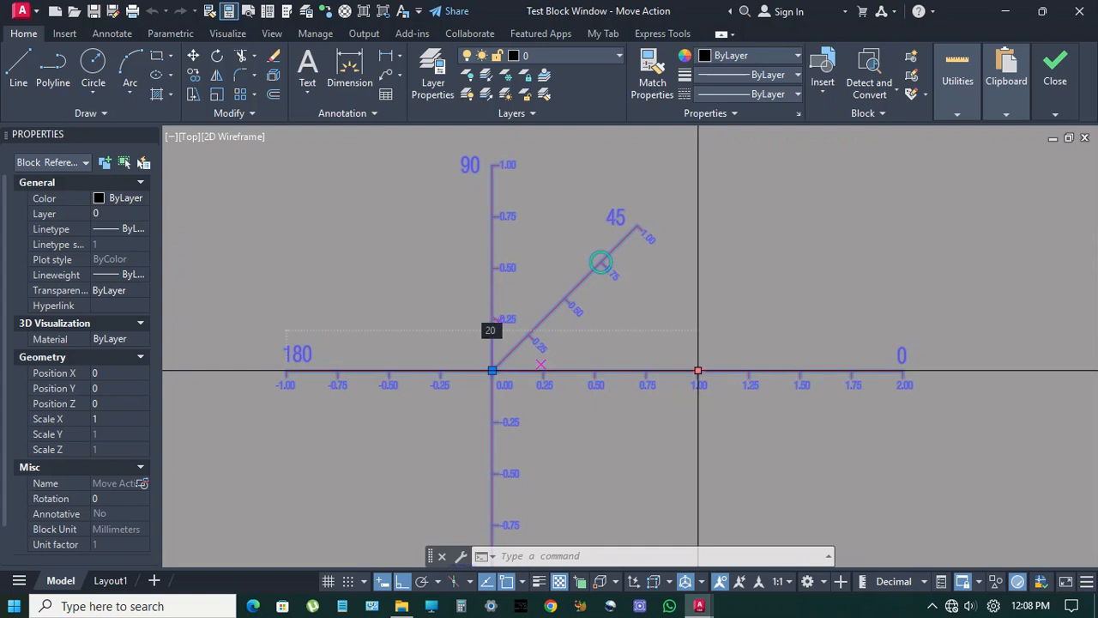
- Move the grip back along the 0-degree side to the 0.50 mark and on to the 0.25 mark
click(698, 371)
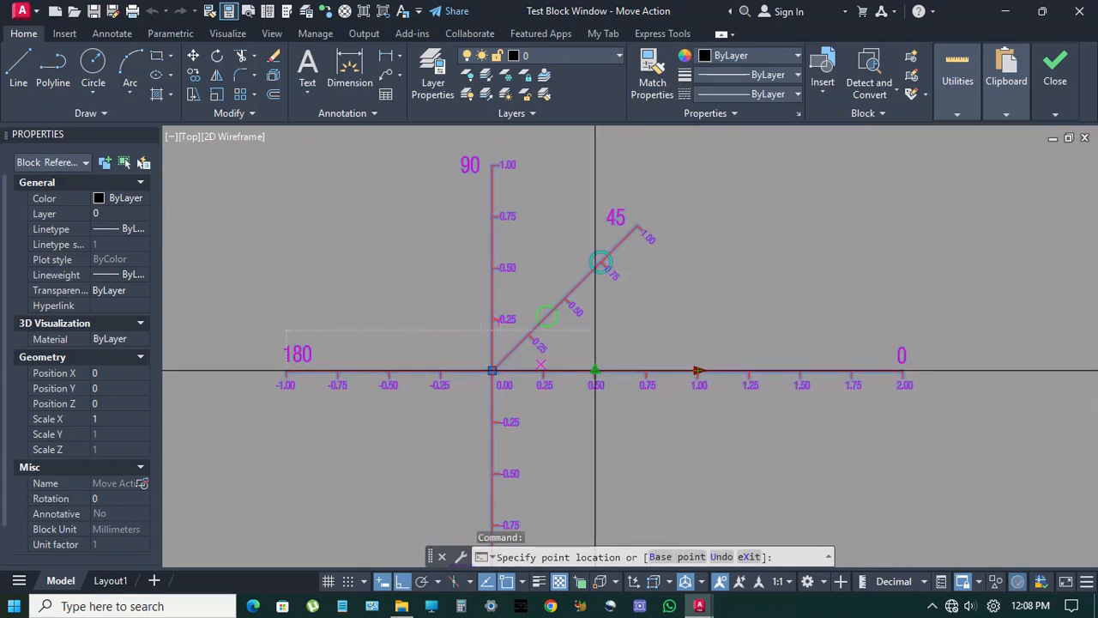
click(596, 371)
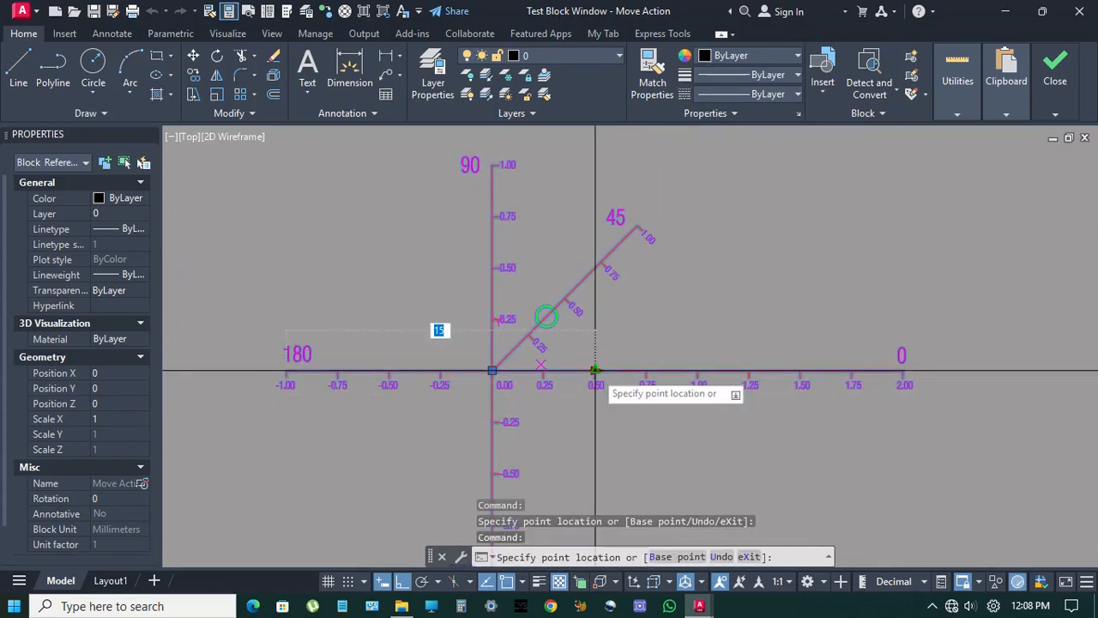
click(544, 371)
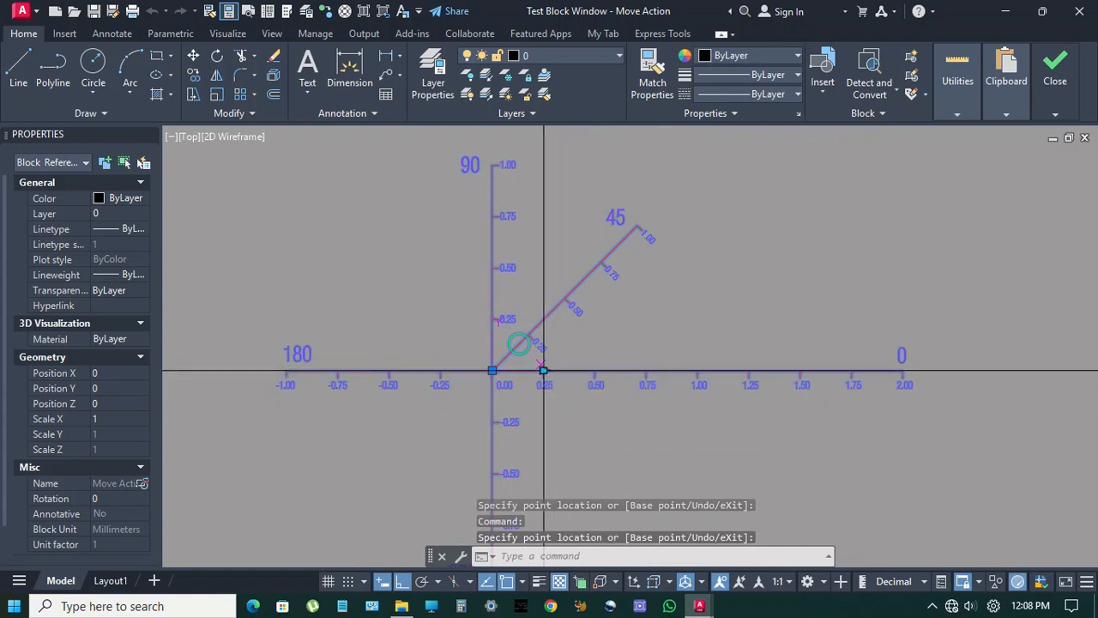
- Move the grip across the origin to the -0.50 mark and on to the -1.00 mark on the 180-degree side
click(543, 371)
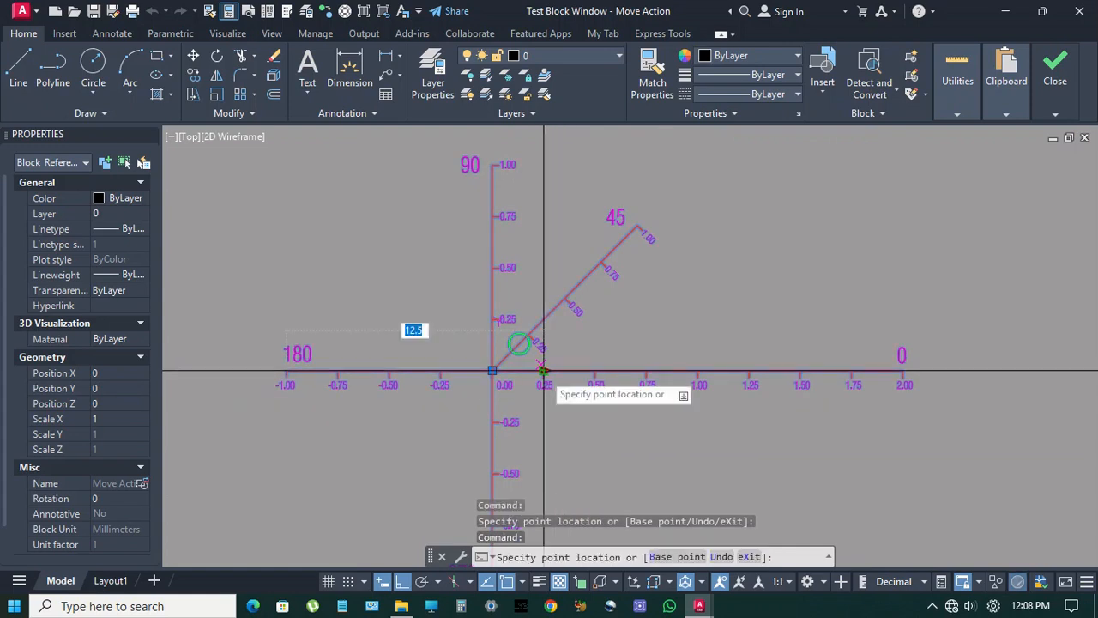
click(395, 370)
click(389, 371)
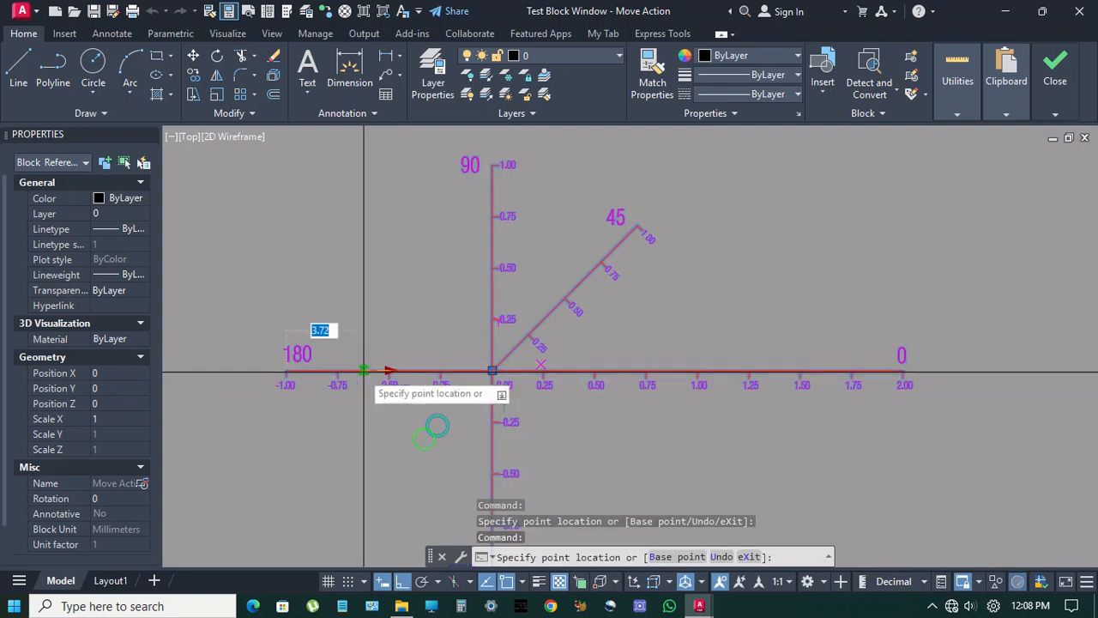
click(288, 370)
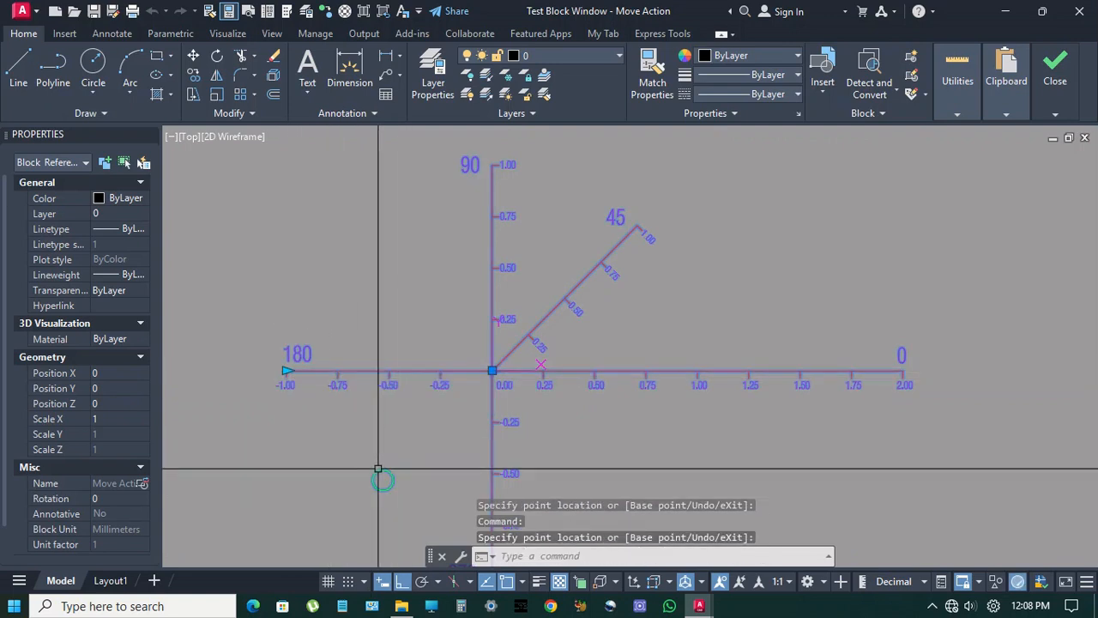
- Move the grip from the -1.00 mark to the 1.00 mark on the 0-degree side and close the block test
click(287, 370)
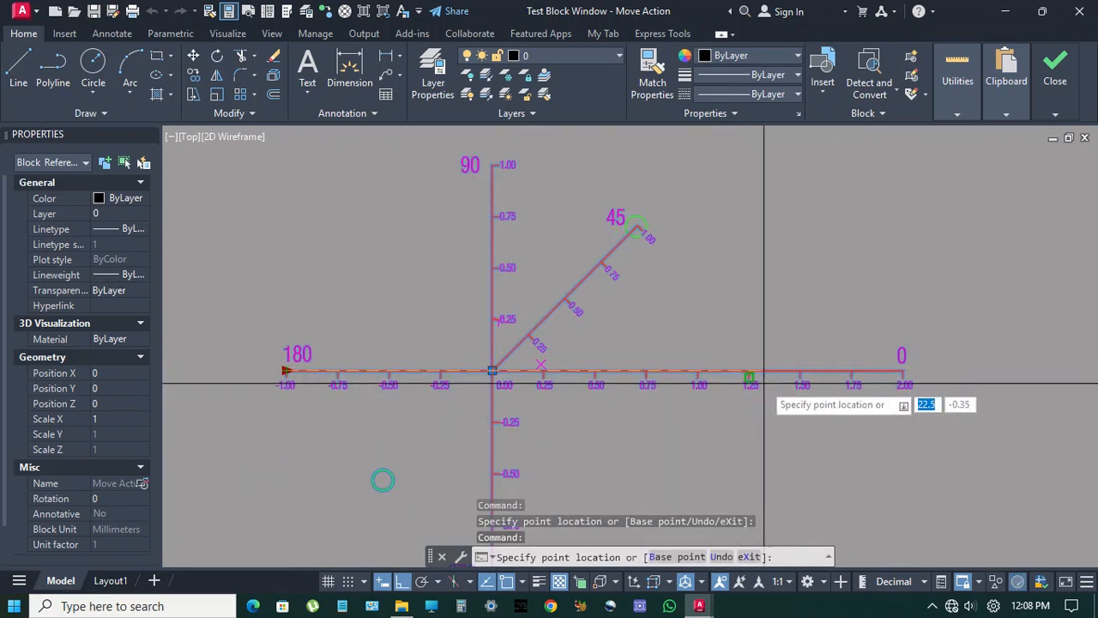
click(702, 370)
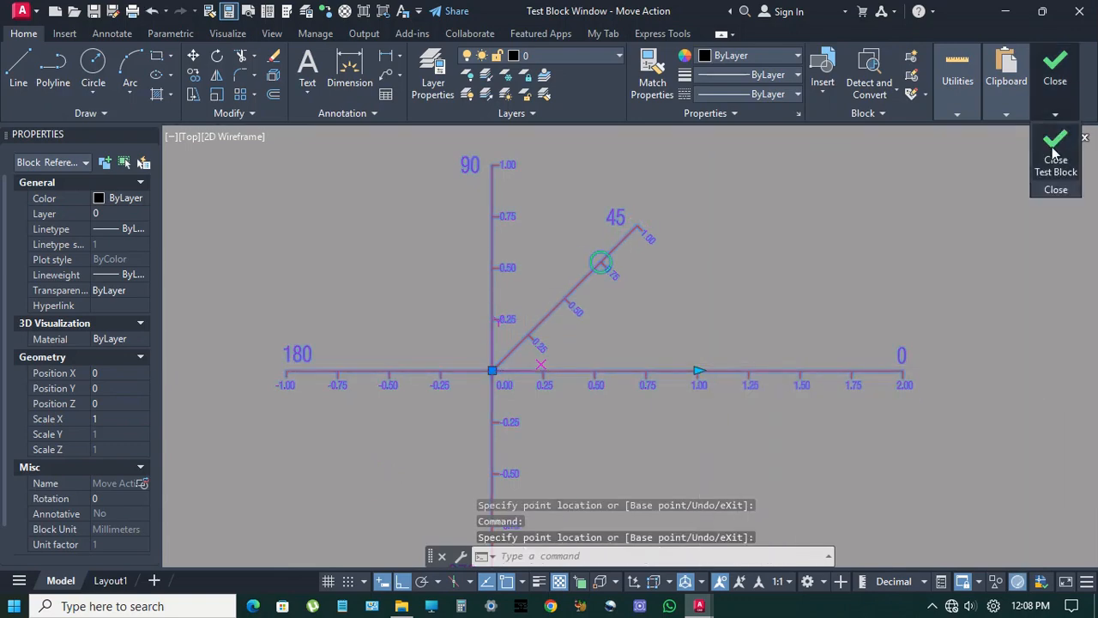
click(1054, 152)
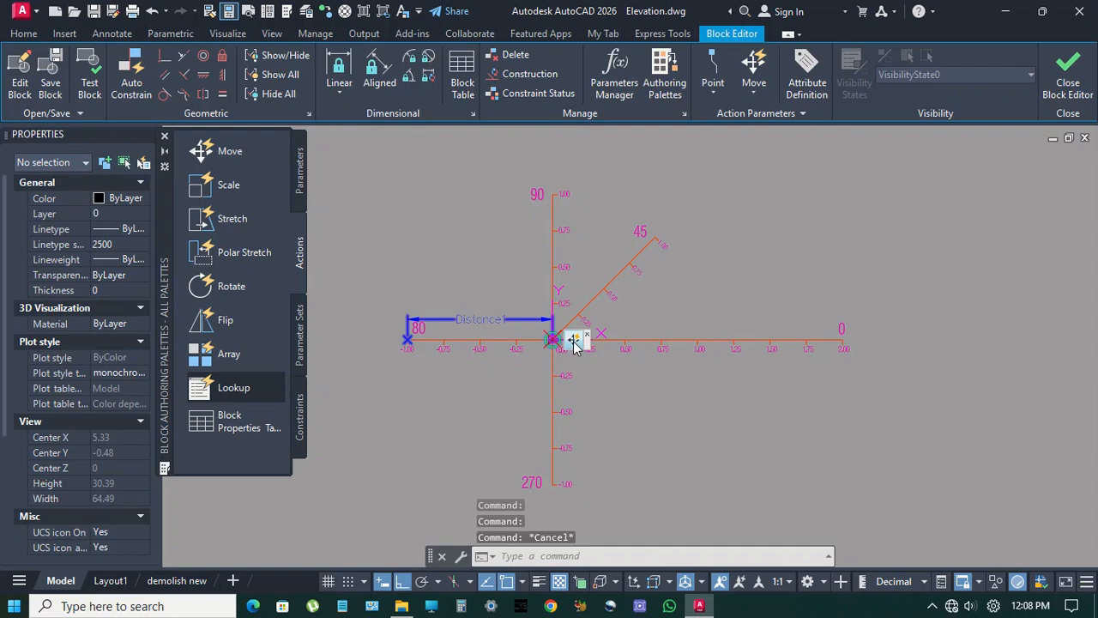
- Set the Move action's distance multiplier to 1 and its angle offset to 315
click(575, 342)
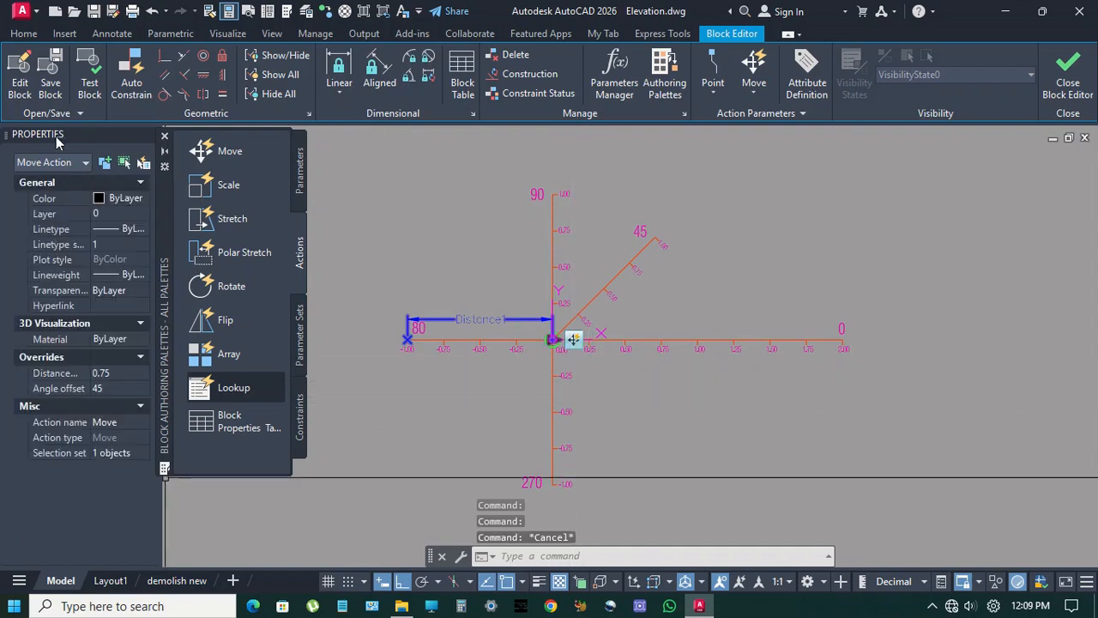
click(112, 372)
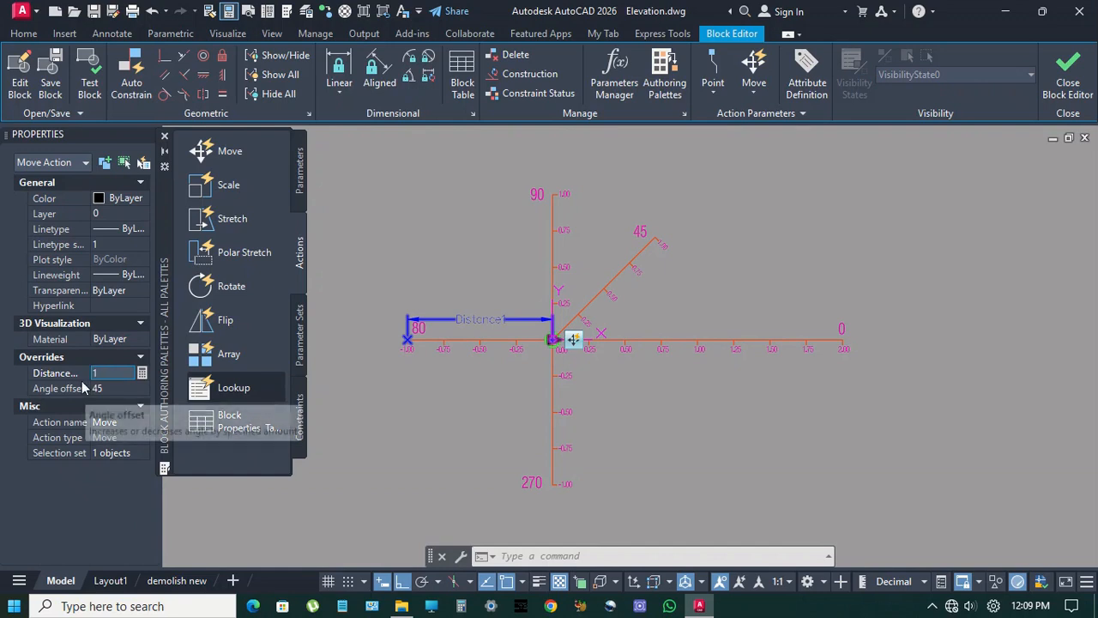
key(Tab)
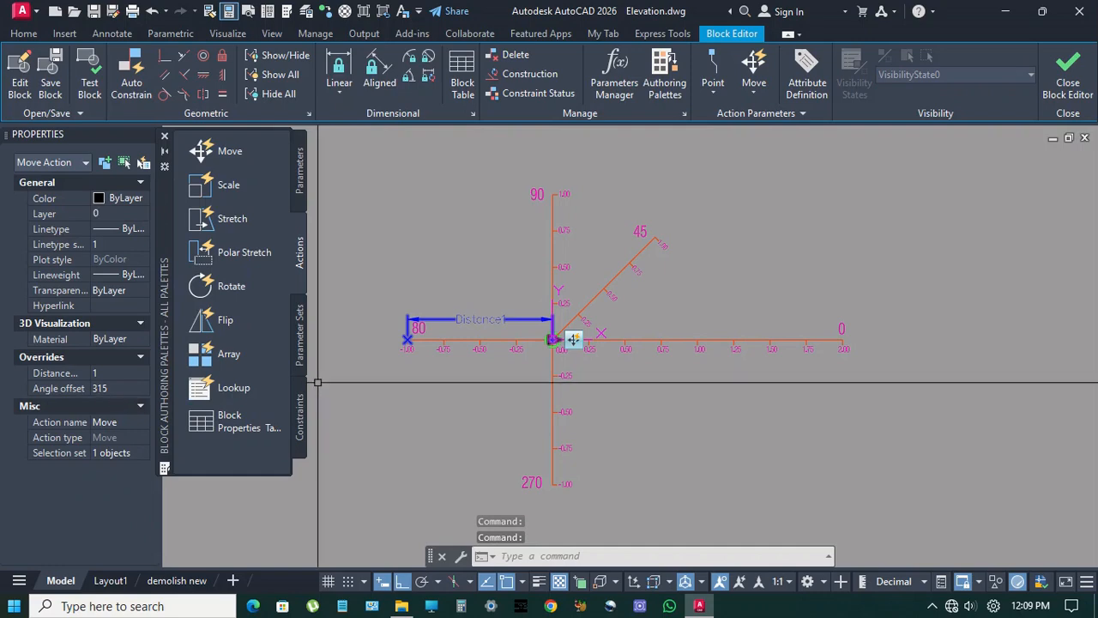
- Test the block with the new overrides by moving its grip from the origin to the 1.00 mark on the 0-degree side
click(89, 85)
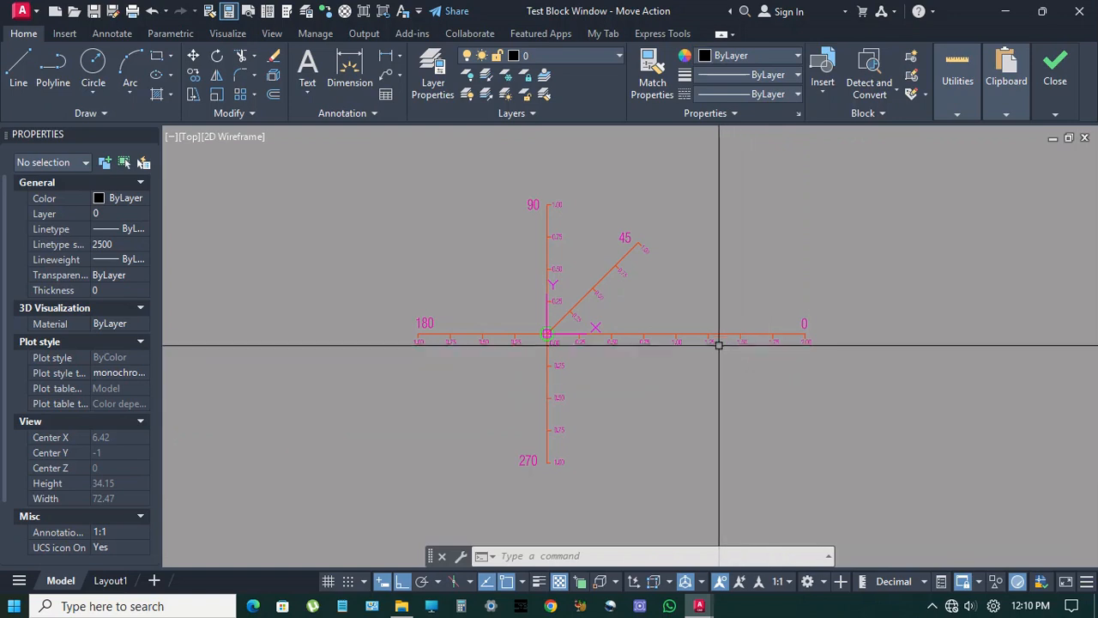
click(617, 332)
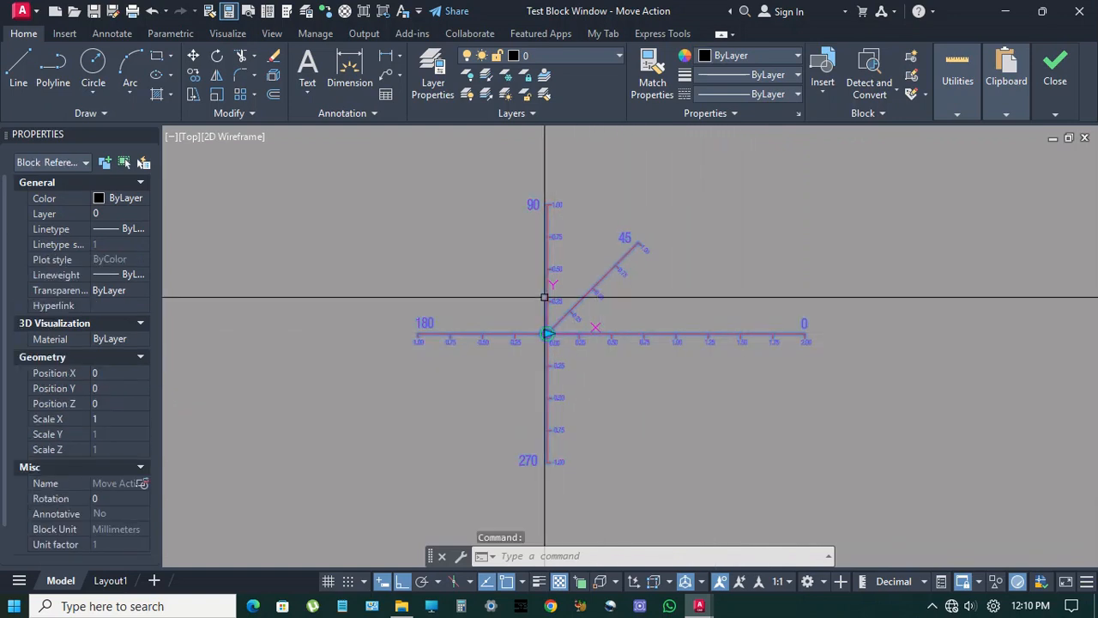
click(547, 332)
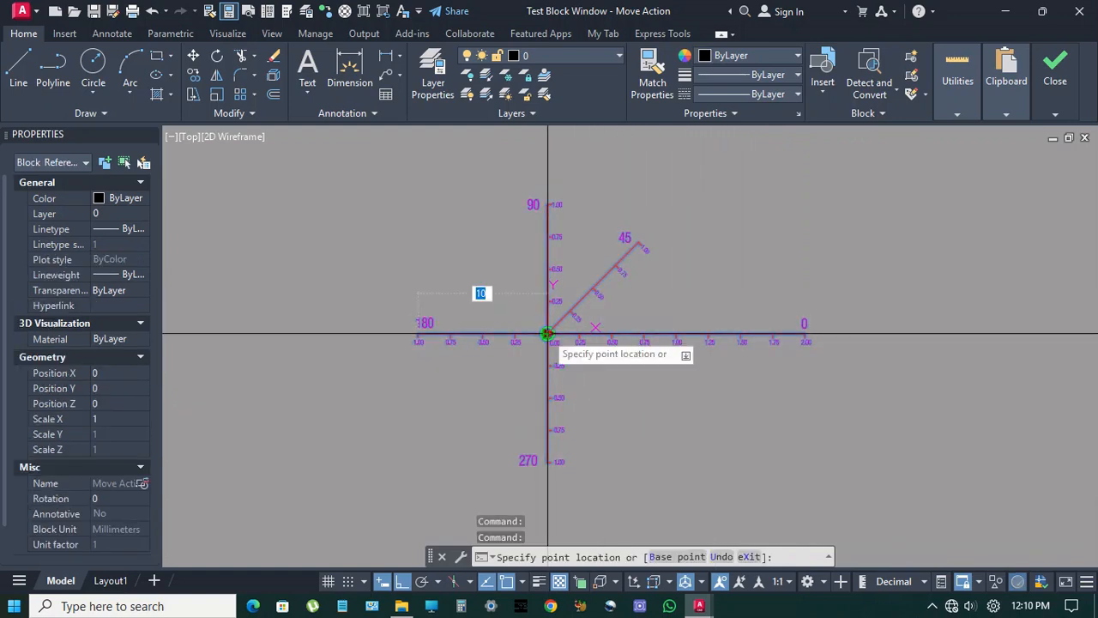
scroll(589, 333, up, 2)
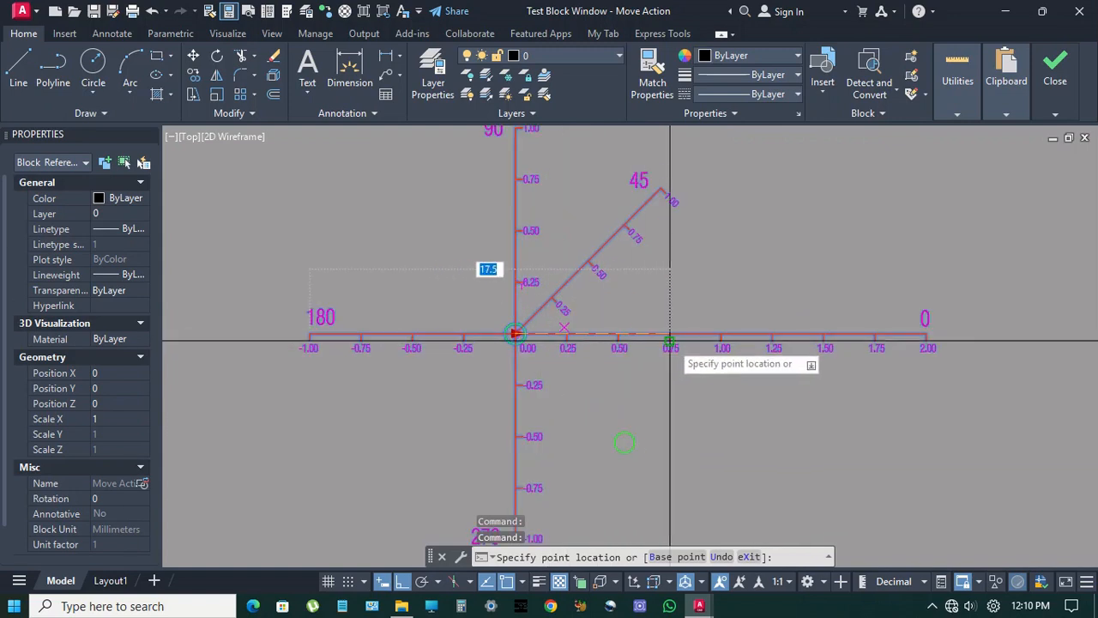
click(721, 333)
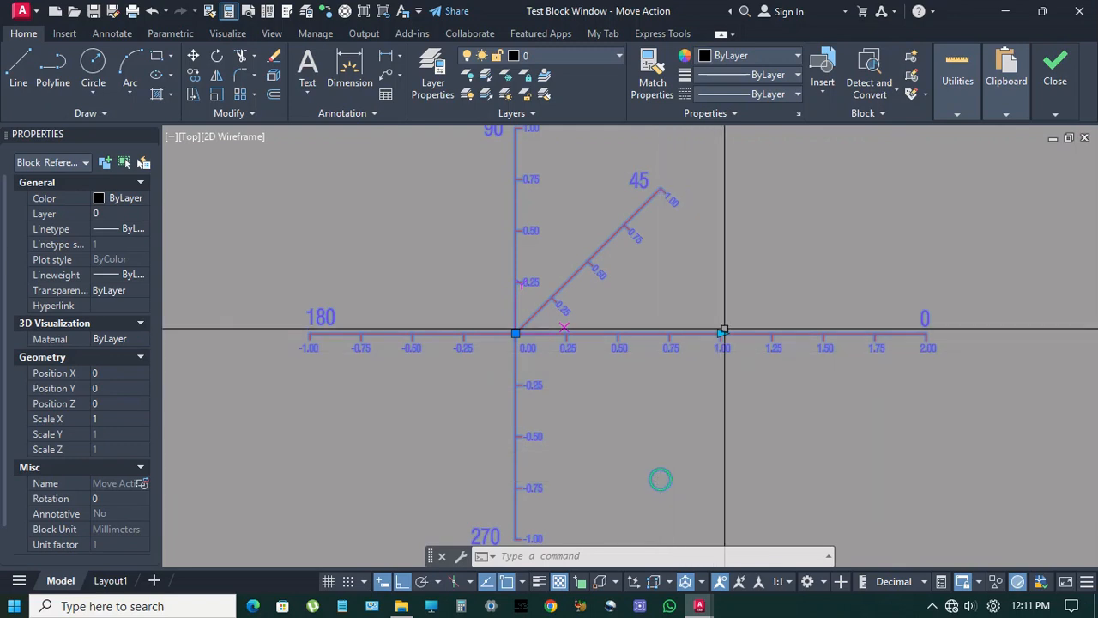
- Move the grip to the 0.50 and 0.25 marks, and across the origin to the -0.50 mark on the 180-degree side
click(619, 333)
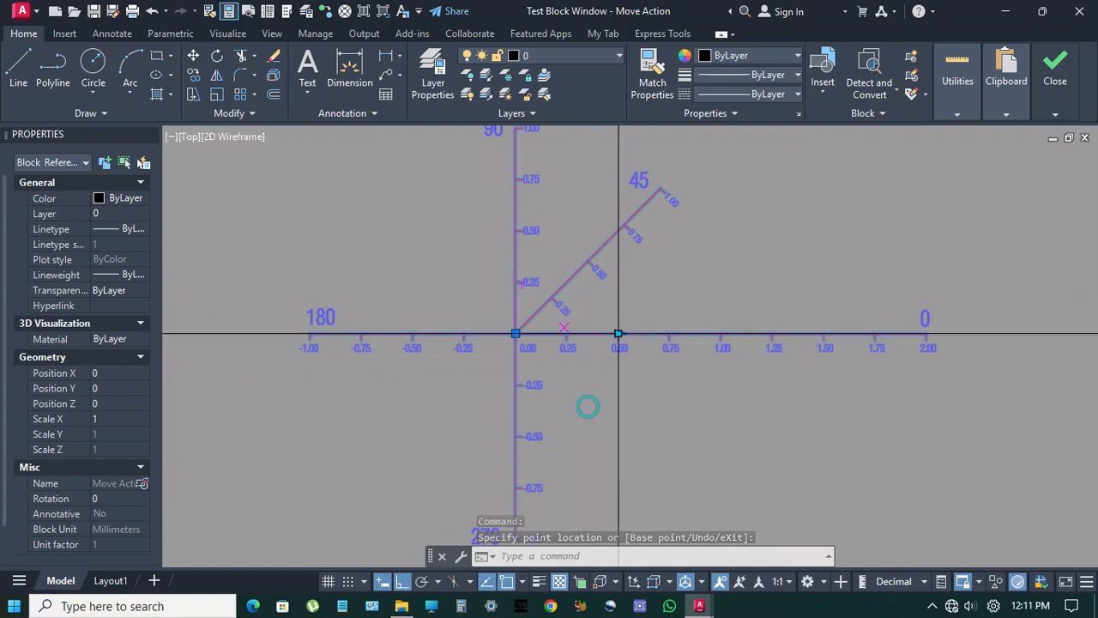
click(618, 334)
click(568, 333)
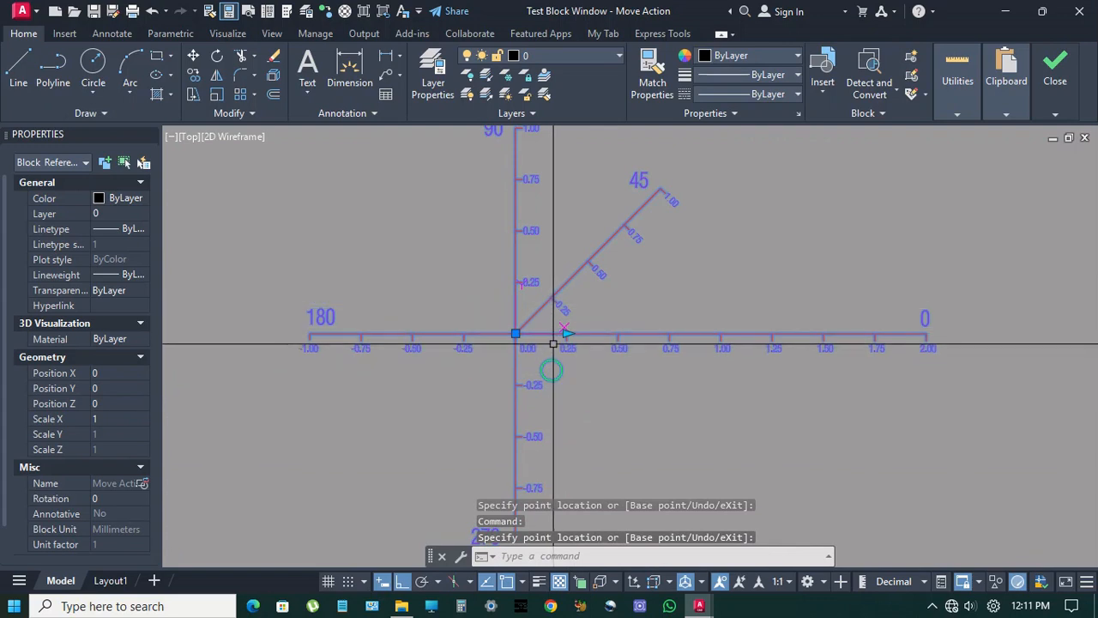
click(568, 334)
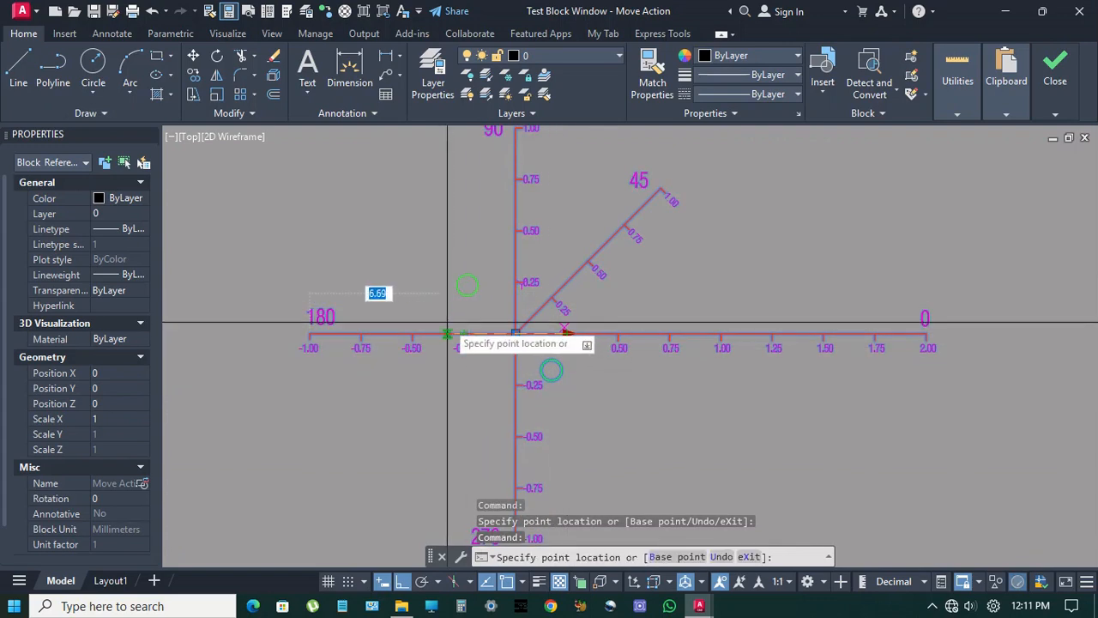
click(412, 335)
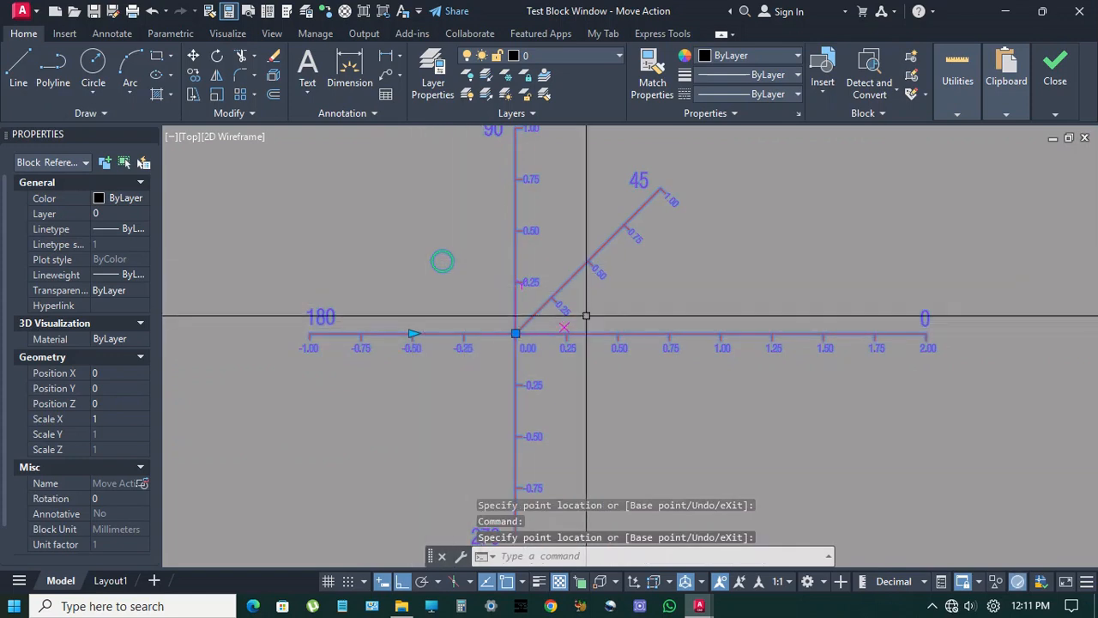
- Close the block test, save the block definition and exit the Block Editor
mouse_move(1056, 95)
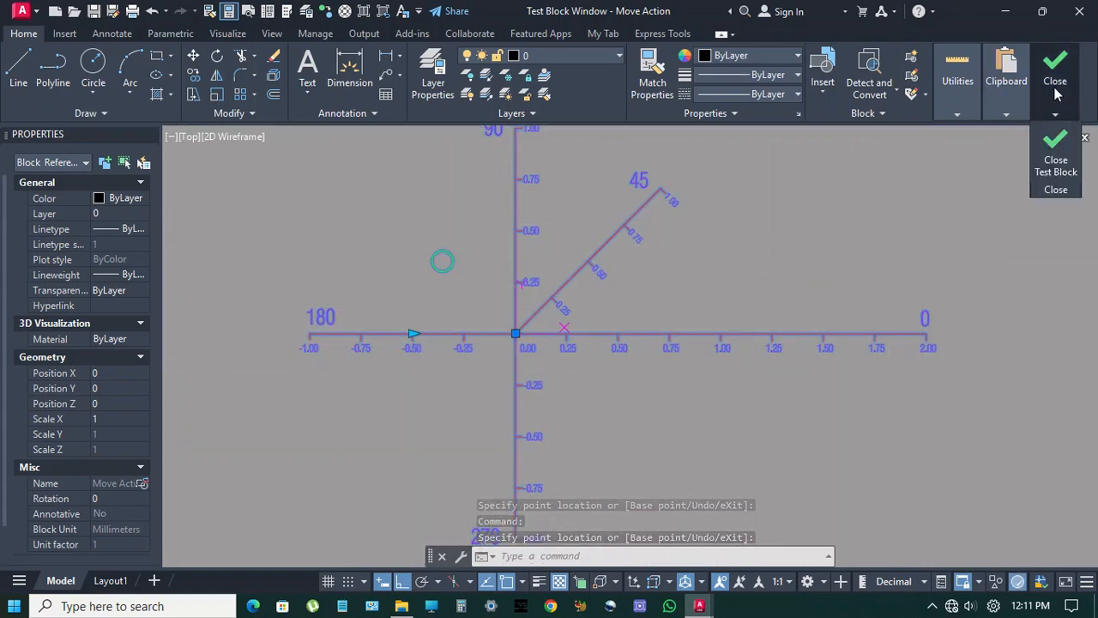
click(1056, 173)
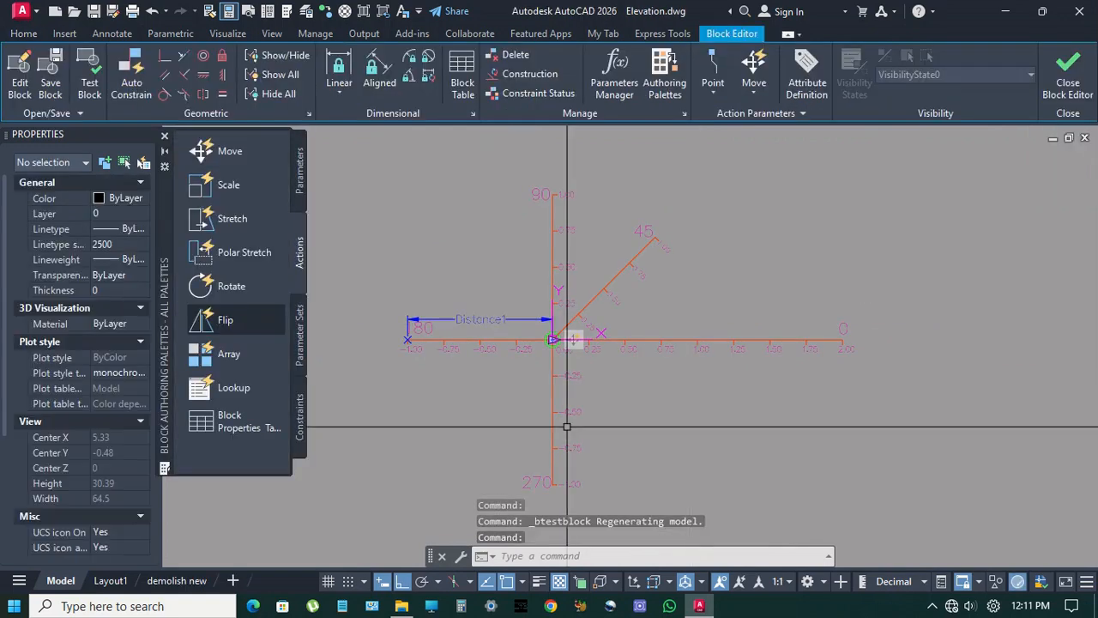
click(50, 84)
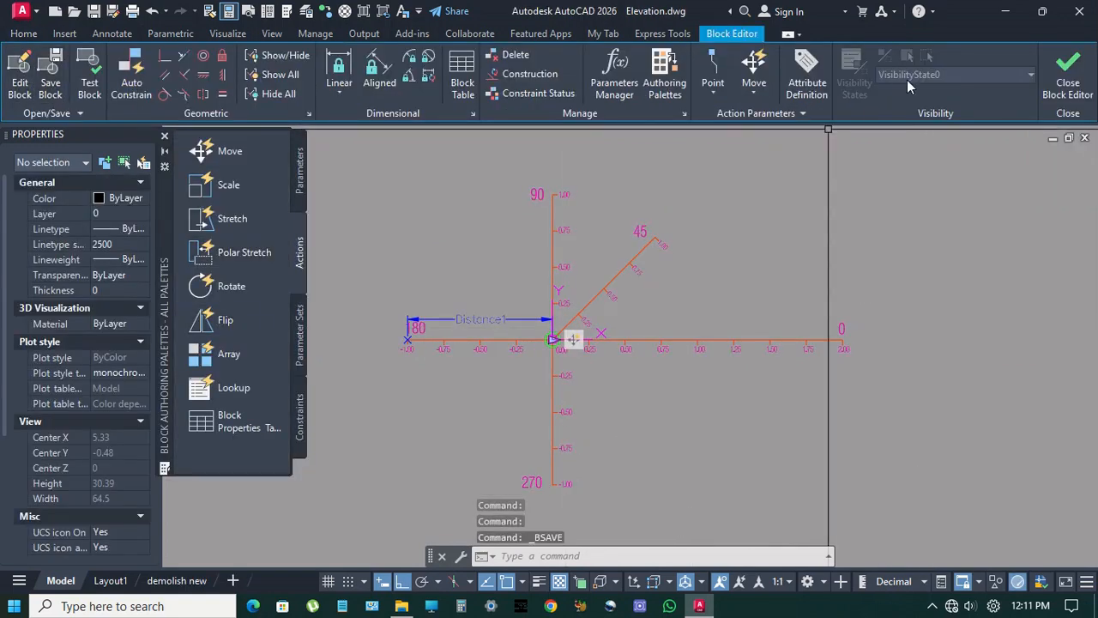
click(1067, 80)
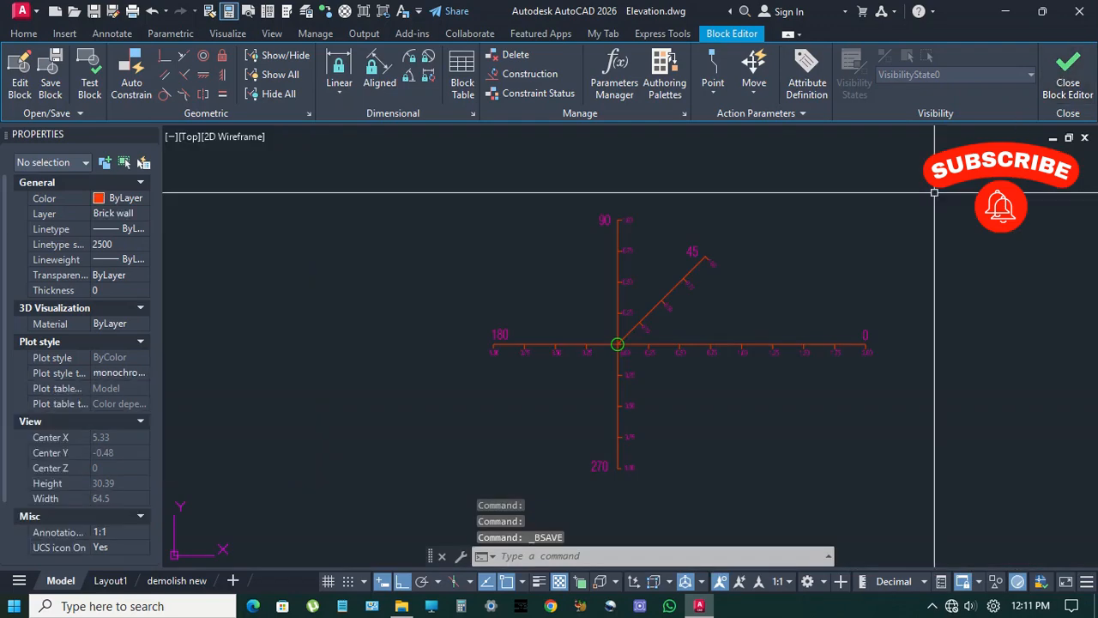
- Select the block reference in the drawing and move its grip to the 0.75 mark on the 0-degree side
click(717, 367)
click(686, 324)
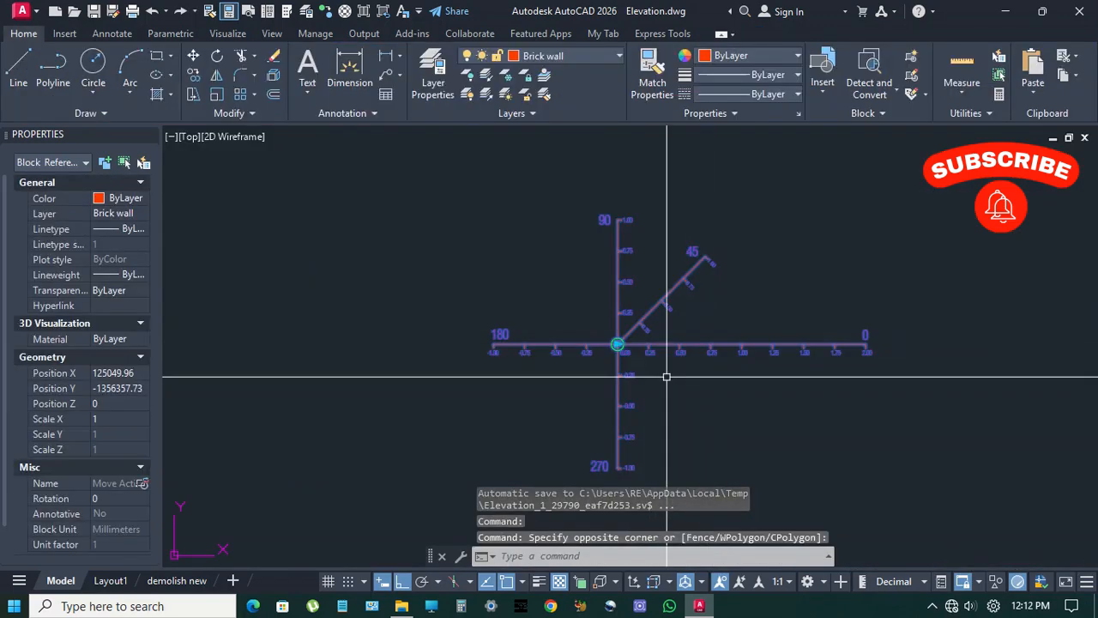
click(618, 346)
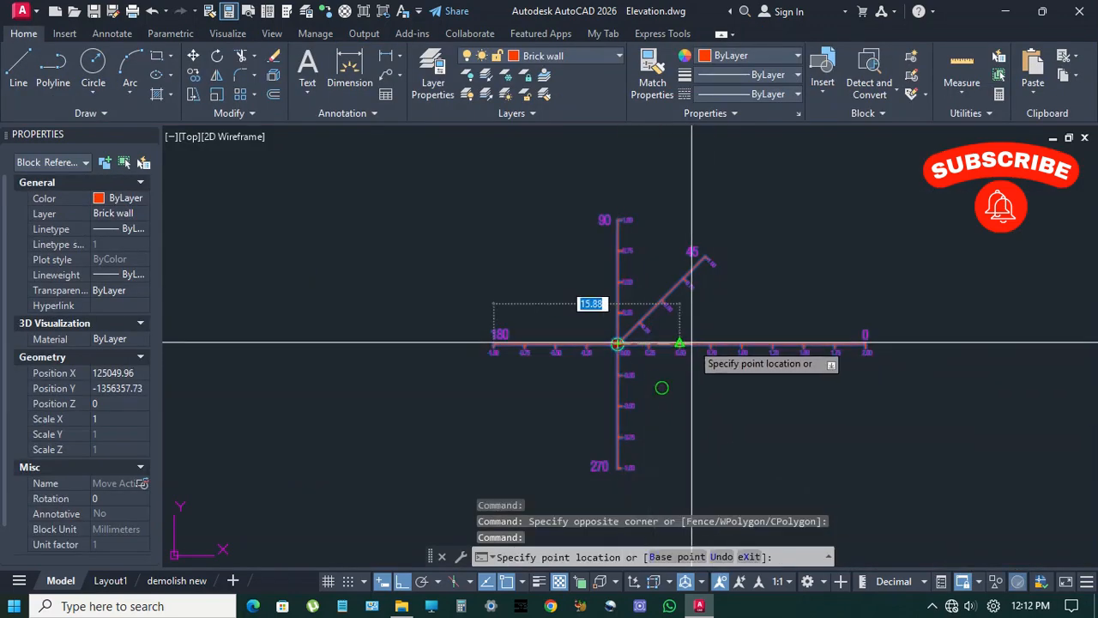
click(712, 344)
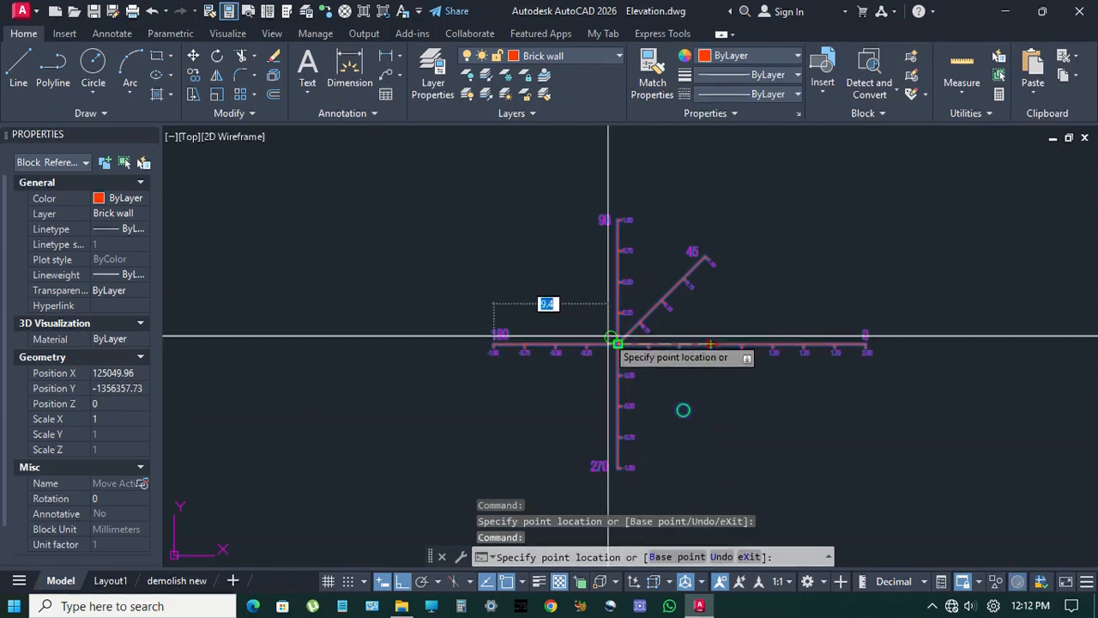
- Move the grip to the -0.50 and -0.75 marks on the 180-degree side, and back to 0.50 on the 0-degree side
click(556, 333)
click(556, 344)
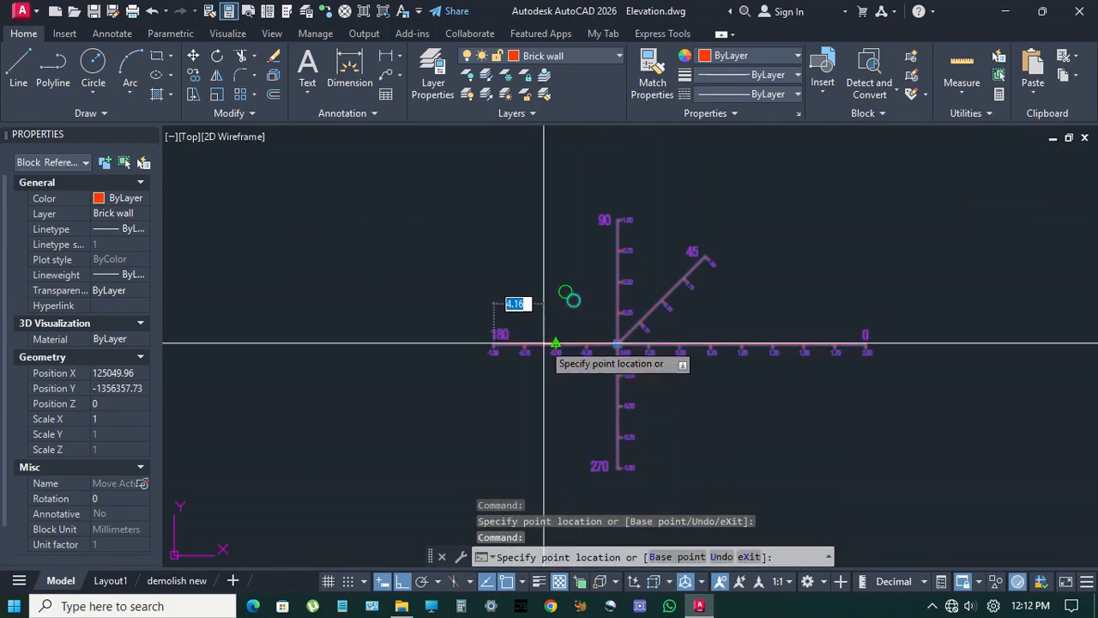
click(519, 358)
click(525, 344)
click(677, 345)
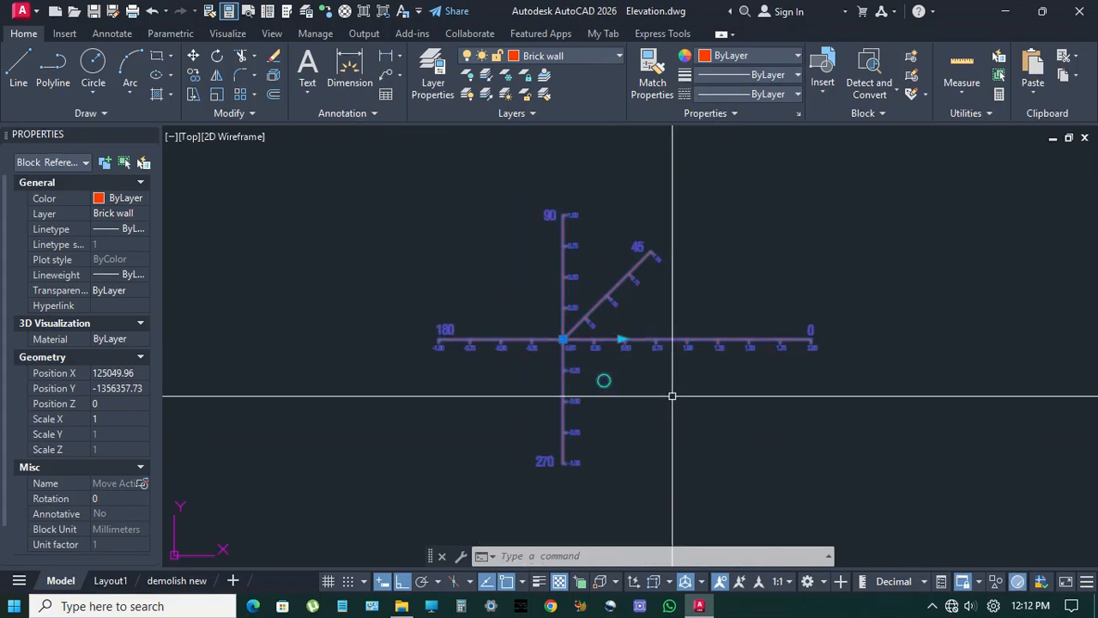